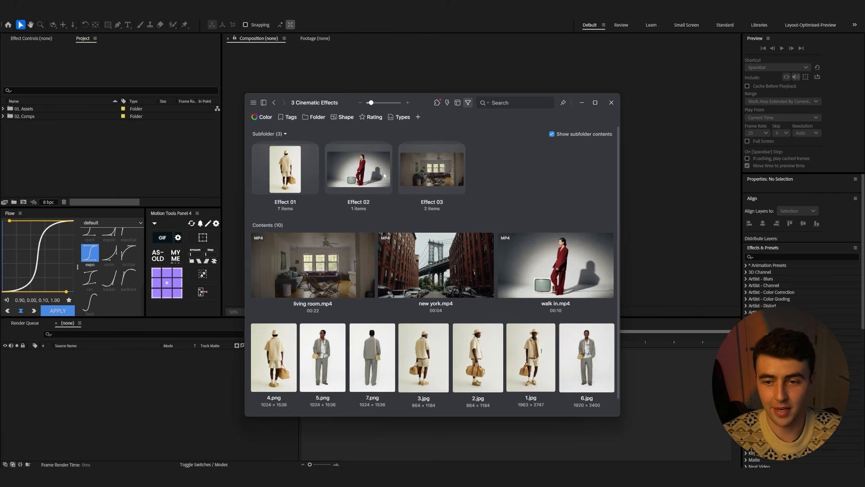
# Open the Effect 01 folder in the asset library and preview one of its pose images
pyautogui.scroll(-1, 440, 338)
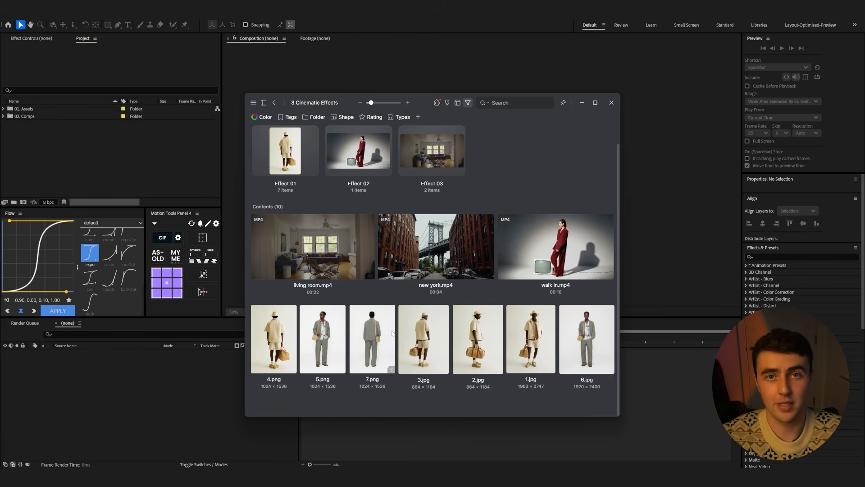
pyautogui.doubleClick(297, 165)
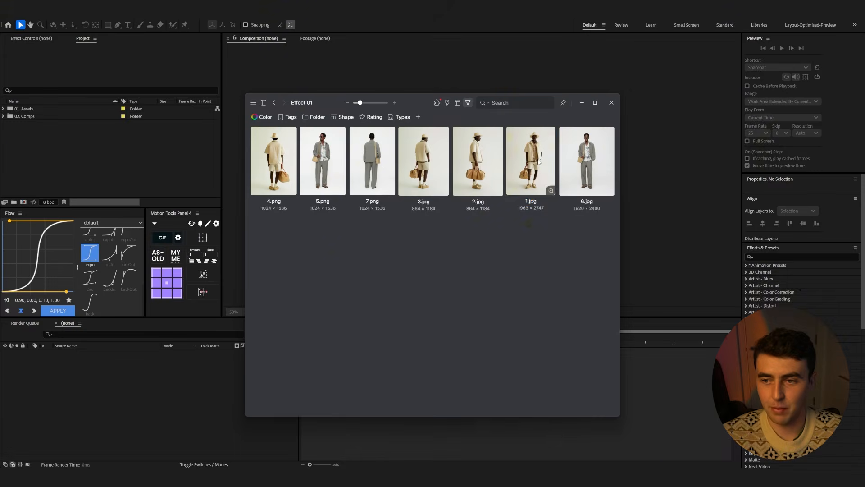
pyautogui.doubleClick(538, 161)
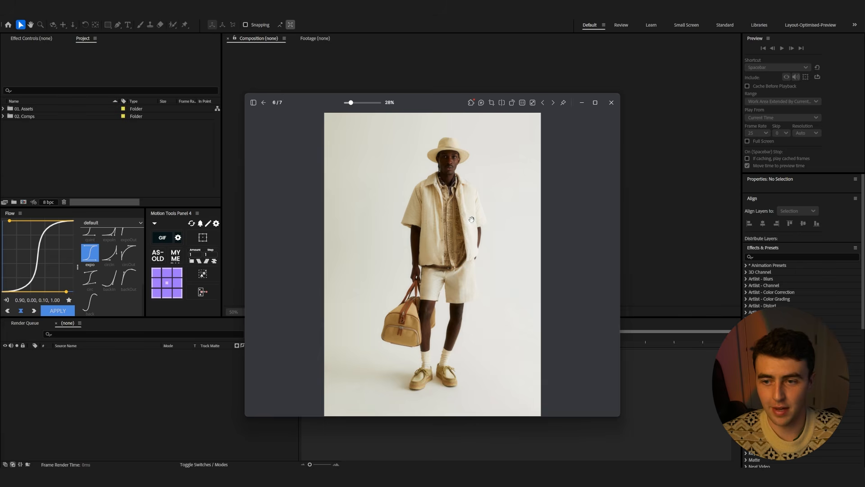
pyautogui.click(264, 102)
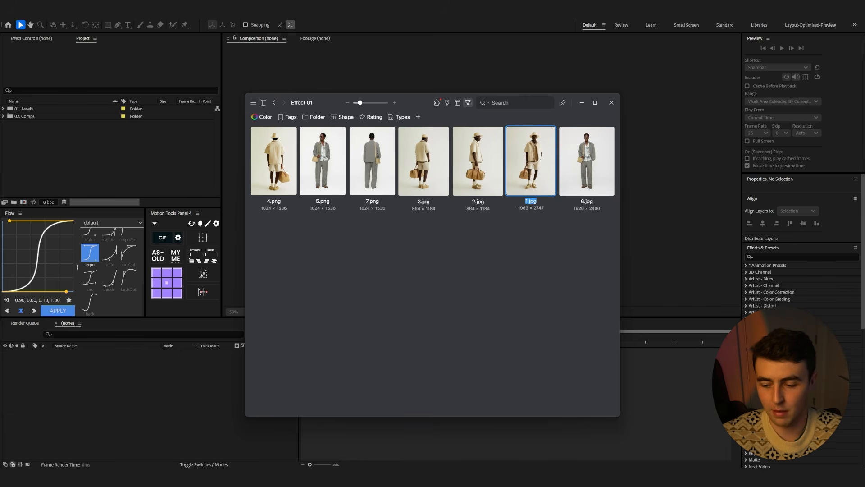
# Switch to ChatGPT and review the conversation that generated the back-view pose image, then minimise it
pyautogui.click(503, 477)
pyautogui.scroll(-5, 479, 236)
pyautogui.scroll(5, 480, 236)
pyautogui.scroll(-5, 477, 234)
pyautogui.scroll(-3, 477, 234)
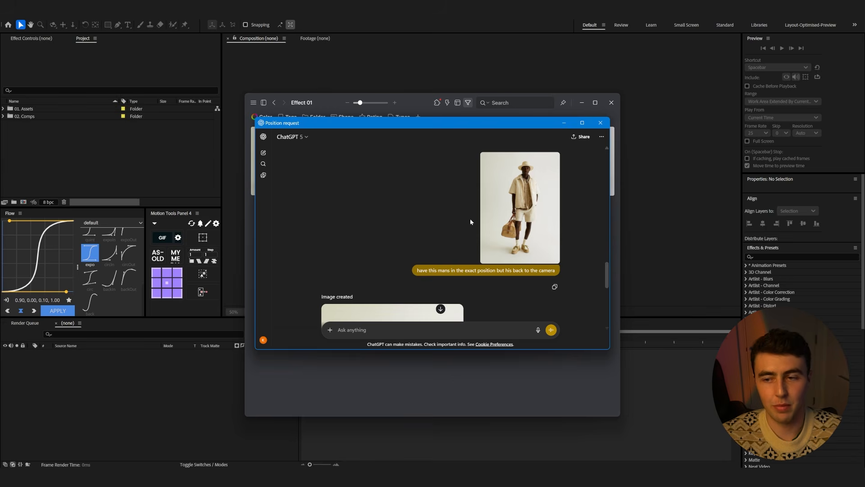
pyautogui.scroll(-5, 469, 218)
pyautogui.click(405, 238)
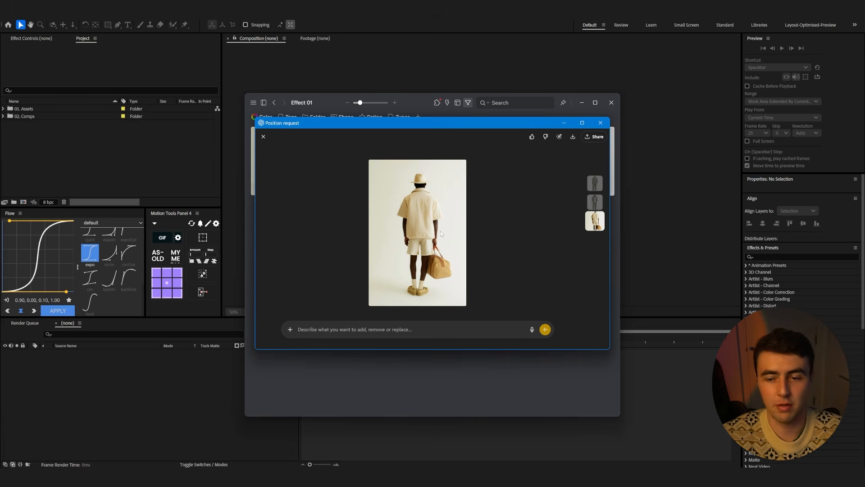
pyautogui.click(565, 124)
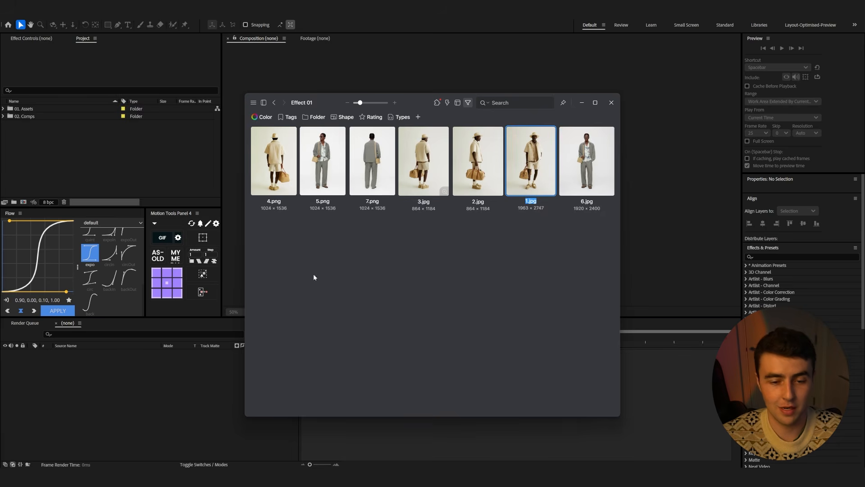
# Create a new composition named Effect_01
pyautogui.click(172, 392)
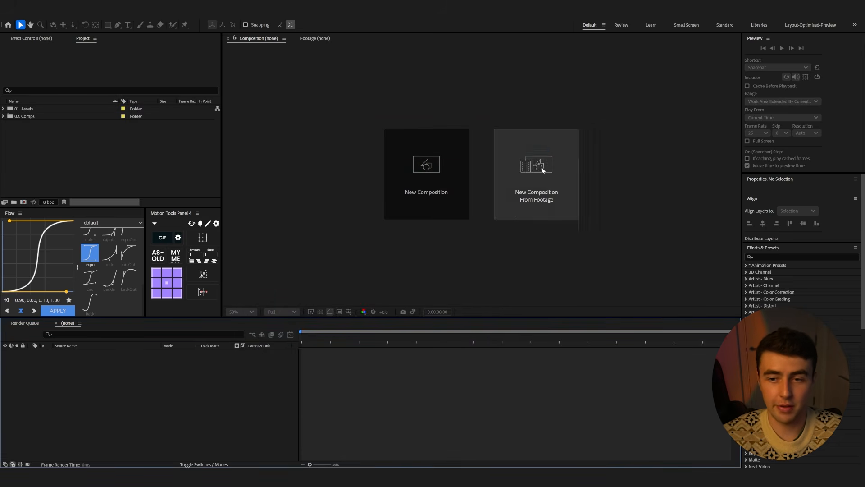
pyautogui.click(413, 177)
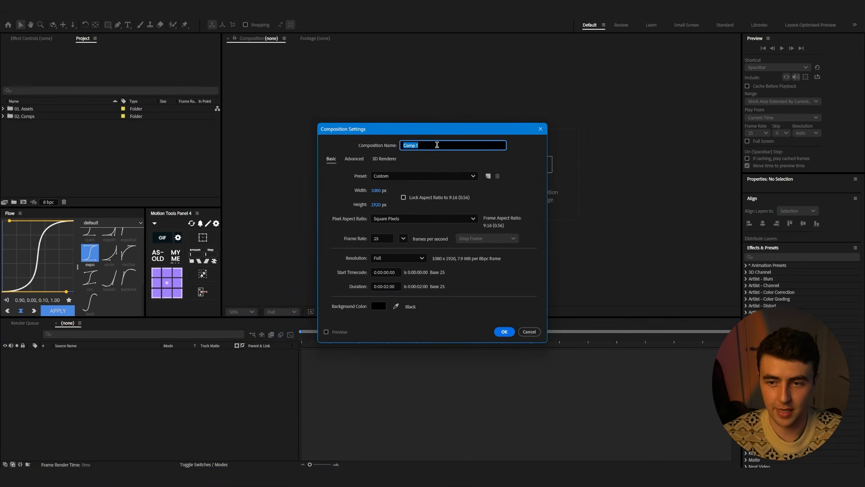
pyautogui.write('E')
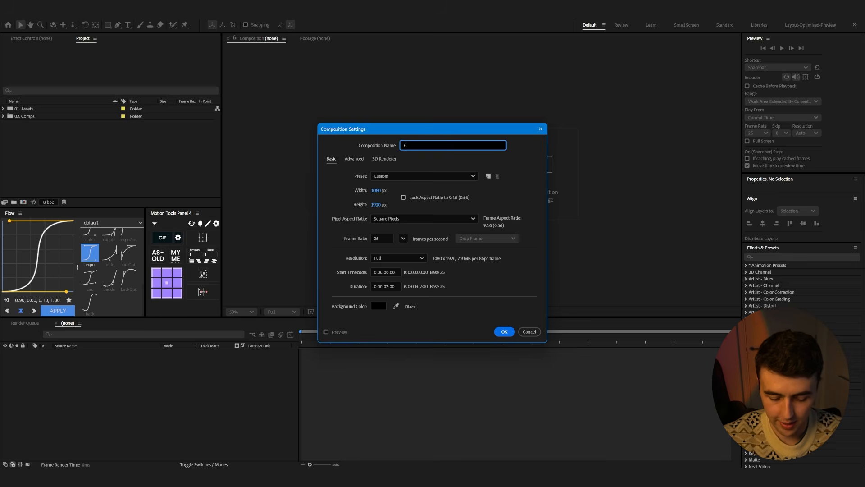
pyautogui.write('ffect_01')
pyautogui.press('Return')
# Reopen the composition settings and change the composition's duration
pyautogui.hotkey('ctrl', 'k')
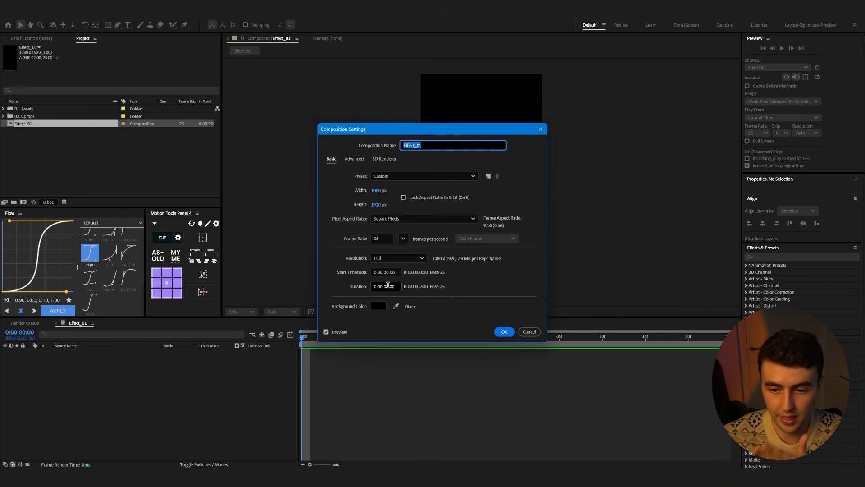
pyautogui.click(388, 285)
pyautogui.press('BackSpace')
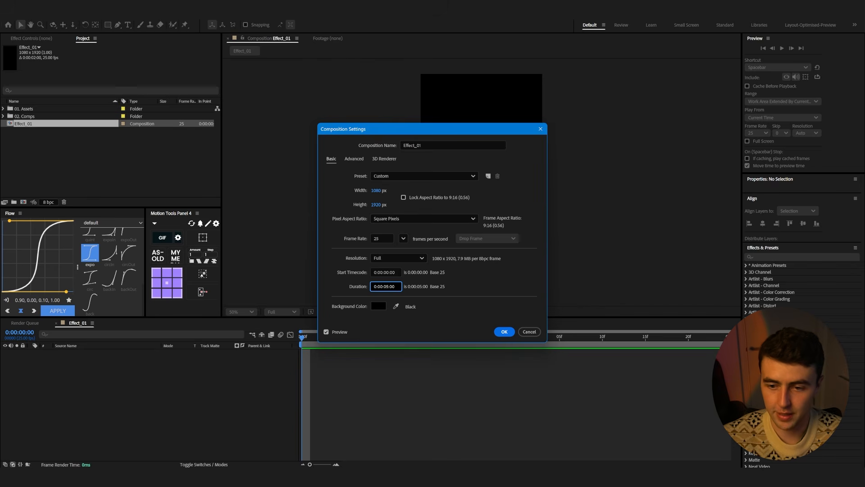
pyautogui.press('Return')
# Expand the project's Assets folders and select the Media Images folder
pyautogui.moveTo(25, 124)
pyautogui.mouseDown()
pyautogui.moveTo(27, 137)
pyautogui.moveTo(31, 130)
pyautogui.mouseUp()
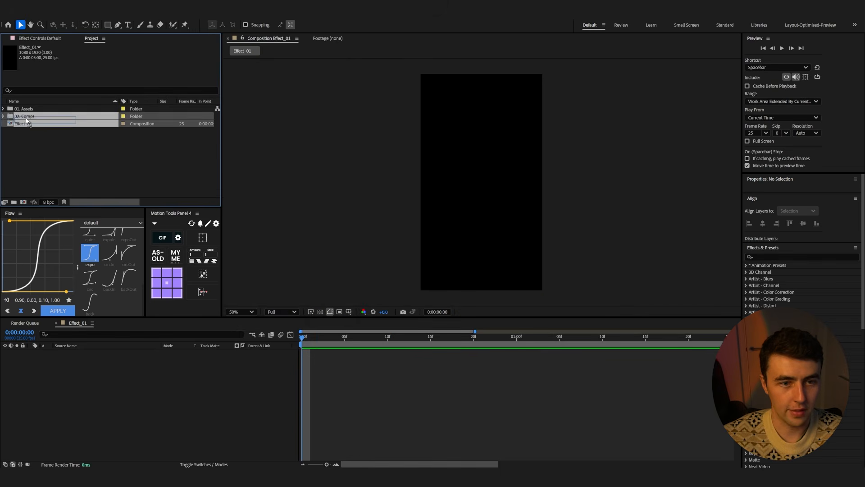
pyautogui.click(3, 116)
pyautogui.click(3, 109)
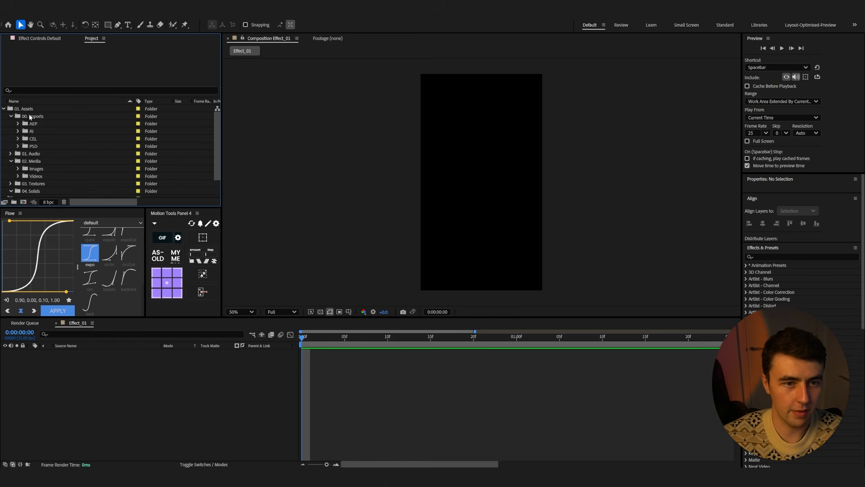
pyautogui.scroll(-1, 35, 141)
pyautogui.click(36, 141)
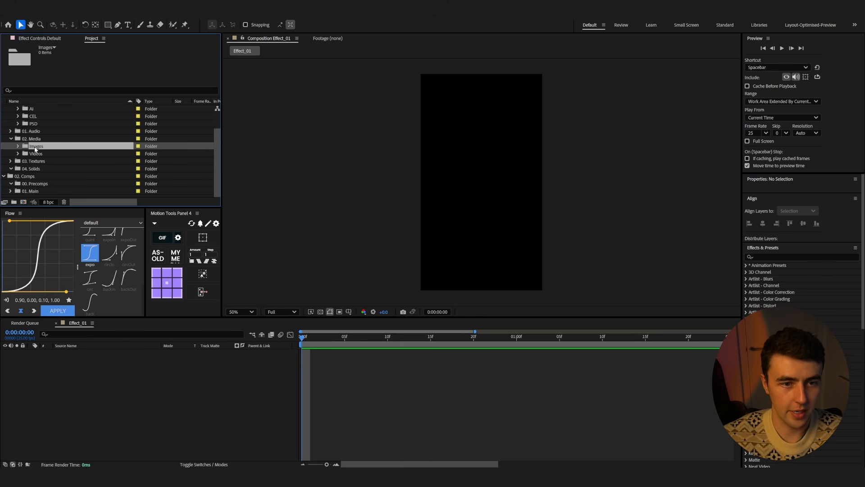
# Import all seven Effect 01 images from the asset library into the composition timeline
pyautogui.click(485, 478)
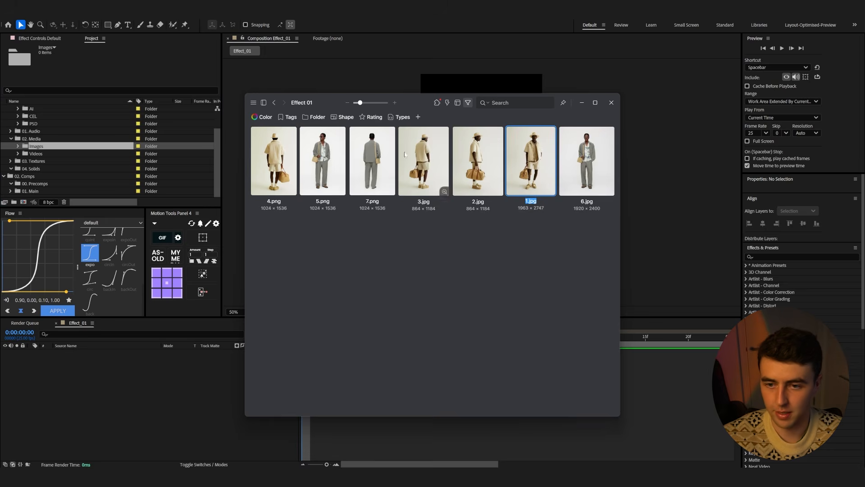
pyautogui.click(274, 167)
pyautogui.hotkey('ctrl', 'a')
pyautogui.moveTo(274, 167); pyautogui.dragTo(373, 364)
pyautogui.click(43, 147)
pyautogui.scroll(-1, 43, 155)
pyautogui.keyDown('shift'); pyautogui.click(43, 167); pyautogui.keyUp('shift')
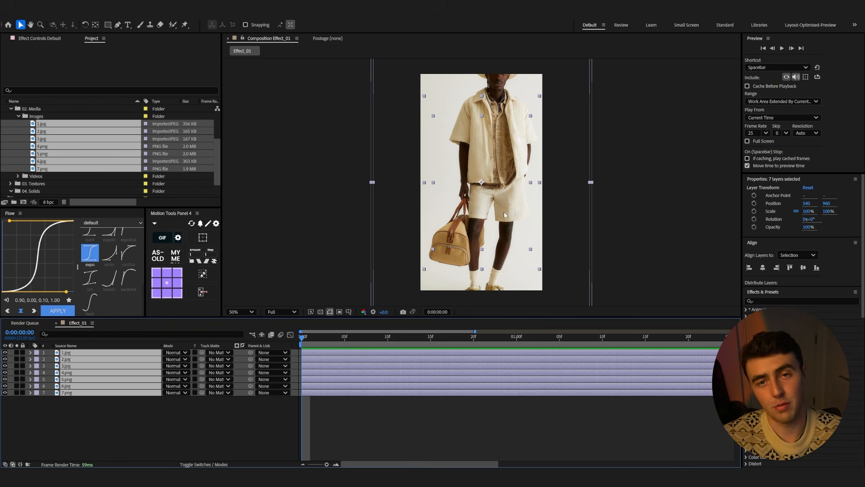
# Scale all image layers to 76% and shift them horizontally to frame the figure
pyautogui.moveTo(504, 201); pyautogui.dragTo(493, 200)
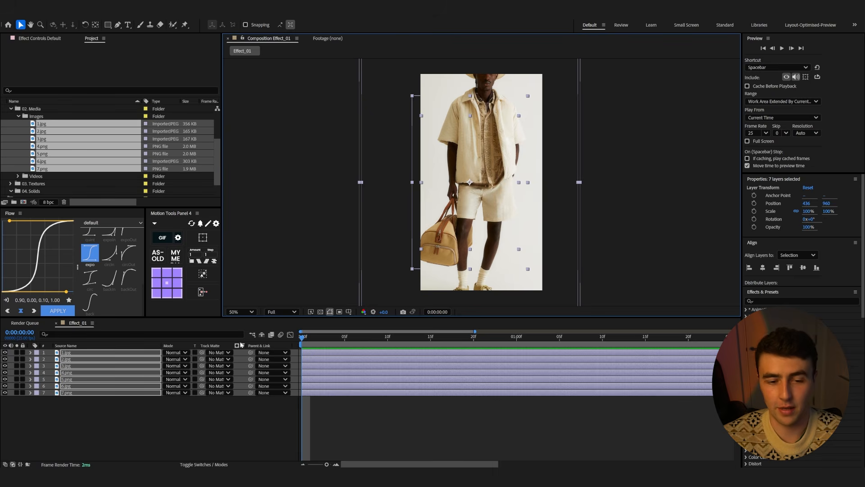
pyautogui.press('s')
pyautogui.moveTo(187, 359); pyautogui.dragTo(175, 359)
pyautogui.moveTo(465, 241); pyautogui.dragTo(475, 241)
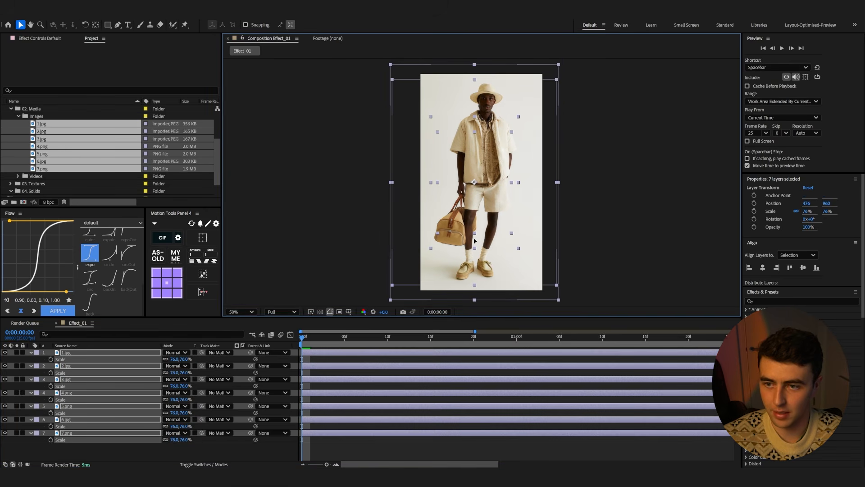
# Lower the 1.jpg layer's opacity to 66% to compare it with the layers beneath
pyautogui.click(117, 353)
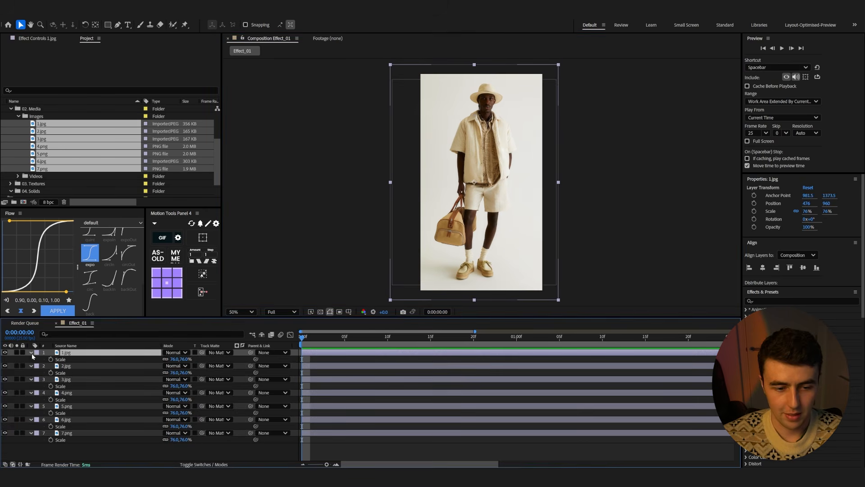
pyautogui.click(5, 353)
pyautogui.click(5, 352)
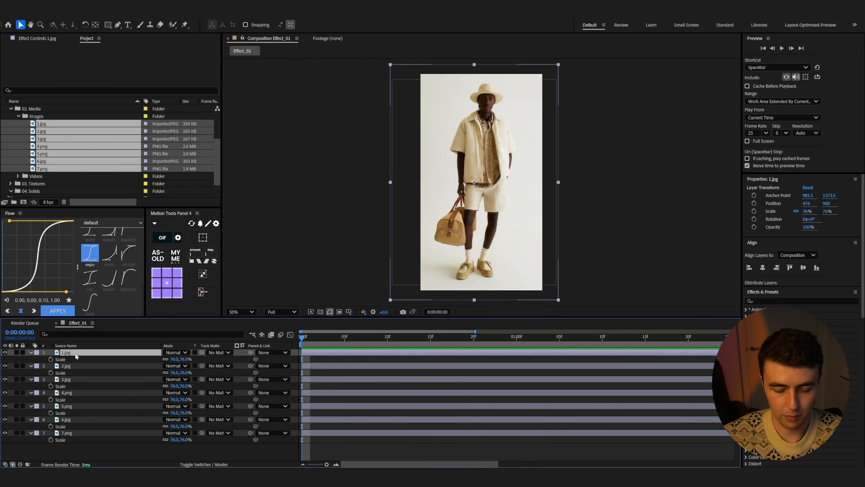
pyautogui.press('t')
pyautogui.moveTo(166, 359); pyautogui.dragTo(151, 360)
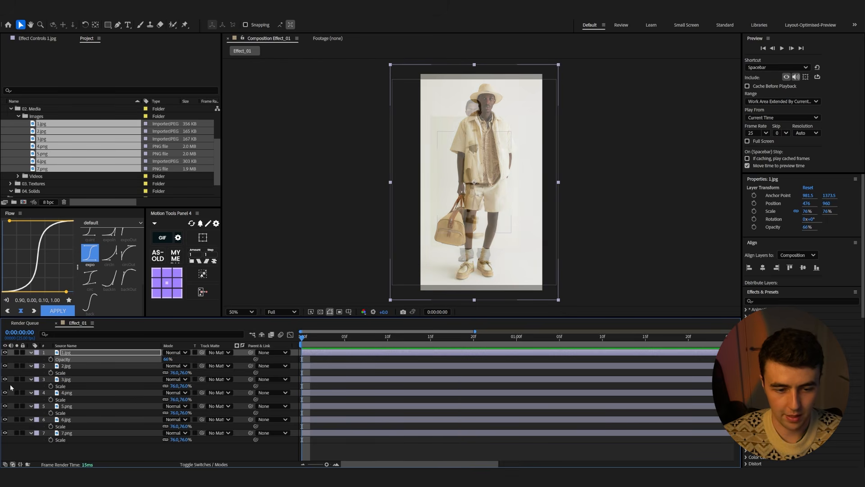
# Hide the lower layers and reduce the 2.jpg layer's opacity to check the poses' alignment
pyautogui.moveTo(5, 379); pyautogui.dragTo(5, 433)
pyautogui.click(70, 366)
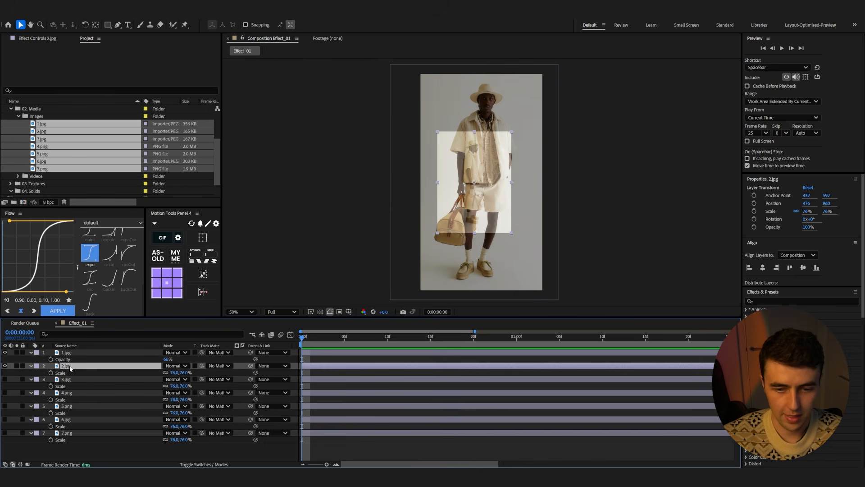
pyautogui.moveTo(178, 372); pyautogui.dragTo(219, 372)
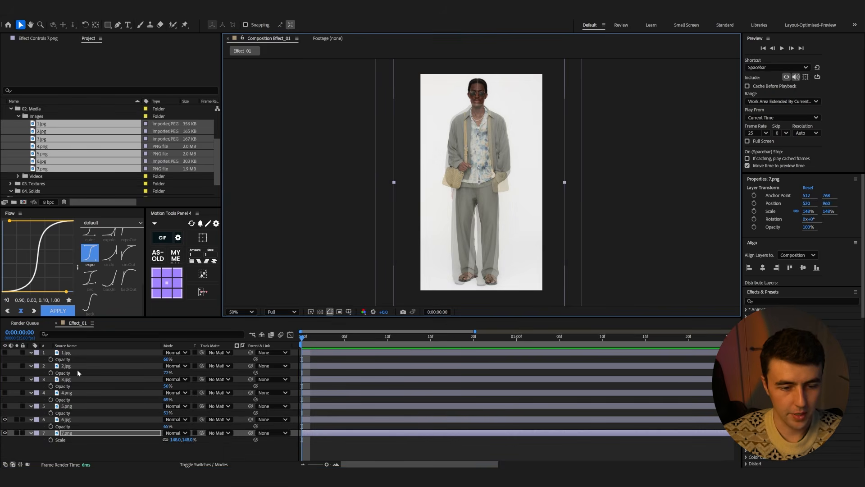
# Reset every layer's opacity to 100% and make all seven layers visible again
pyautogui.keyDown('shift'); pyautogui.click(79, 353); pyautogui.keyUp('shift')
pyautogui.press('t')
pyautogui.moveTo(168, 359); pyautogui.dragTo(190, 359)
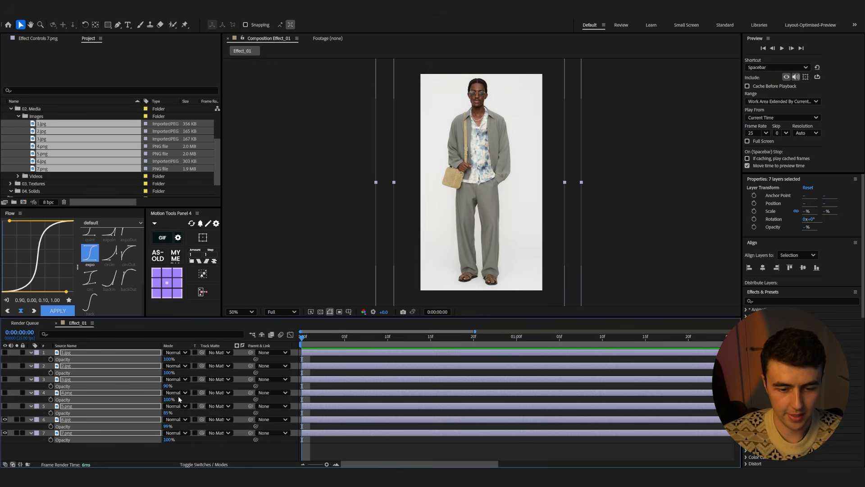
pyautogui.moveTo(165, 413); pyautogui.dragTo(178, 425)
pyautogui.moveTo(5, 354); pyautogui.dragTo(5, 406)
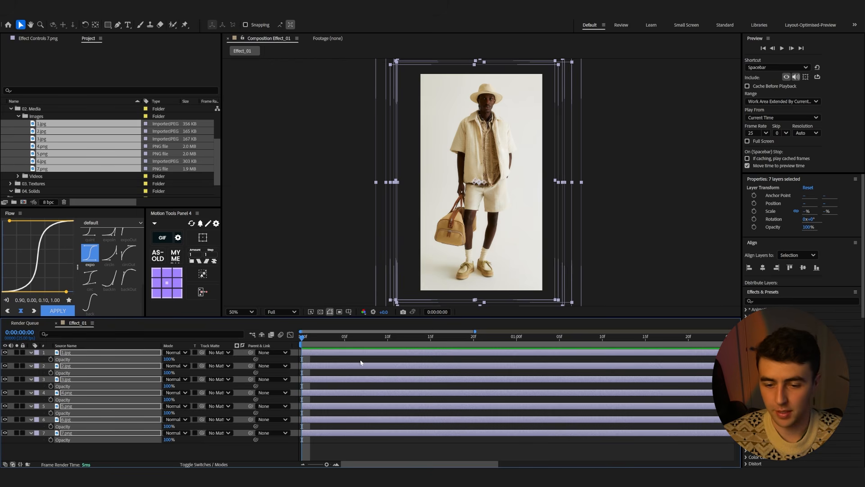
# Trim all layers to end two frames after the composition start
pyautogui.moveTo(302, 339)
pyautogui.mouseDown()
pyautogui.moveTo(320, 339)
pyautogui.moveTo(287, 338)
pyautogui.mouseUp()
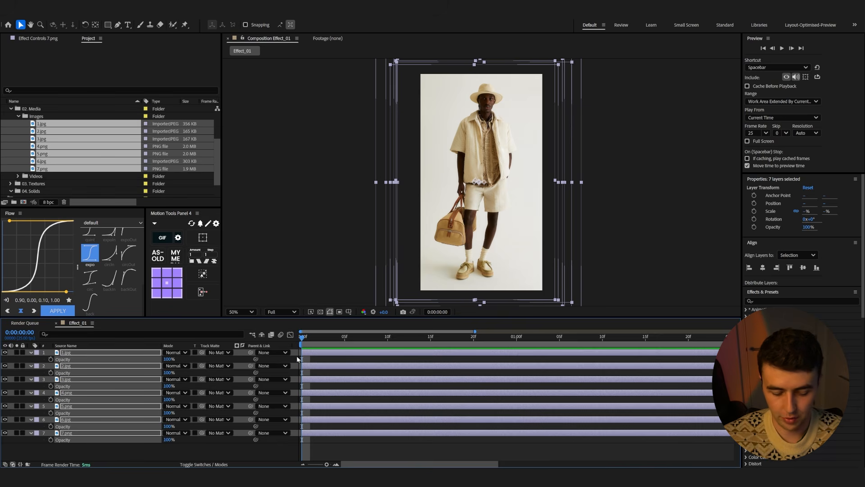
pyautogui.press('pagedown')
pyautogui.press('pagedown')
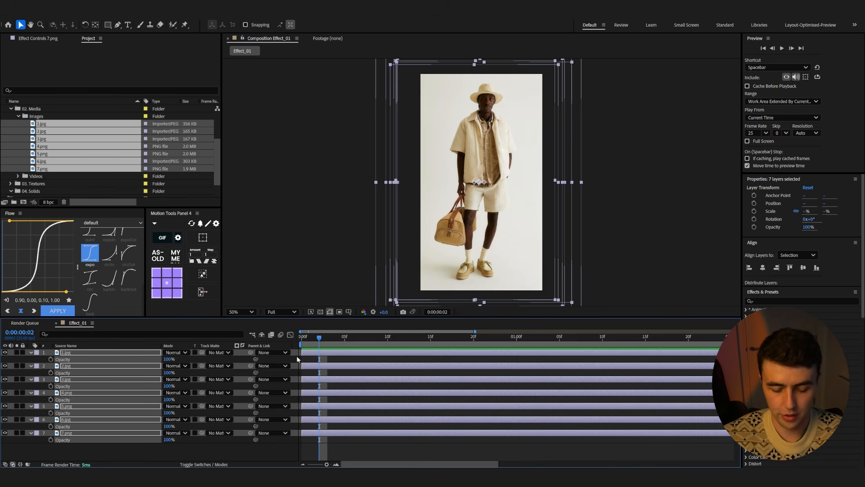
pyautogui.hotkey('alt', ']')
pyautogui.press('F2')
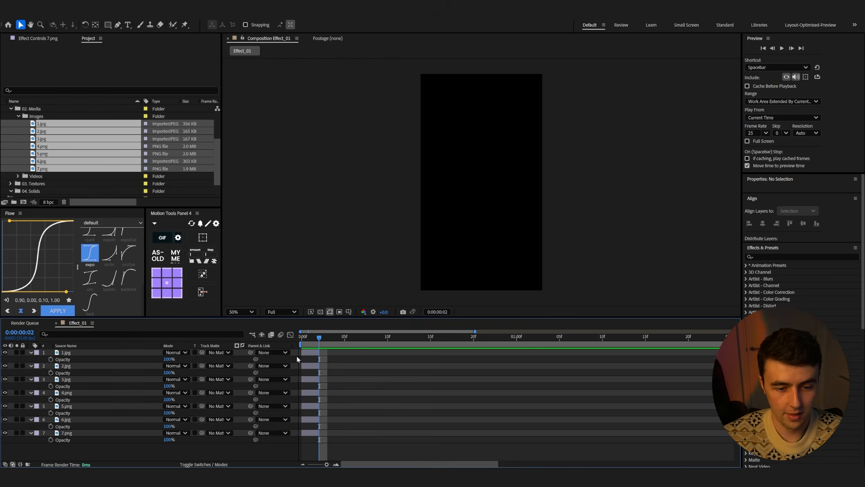
# Select all seven layers and apply Sequence Layers so they play one after another
pyautogui.click(71, 353)
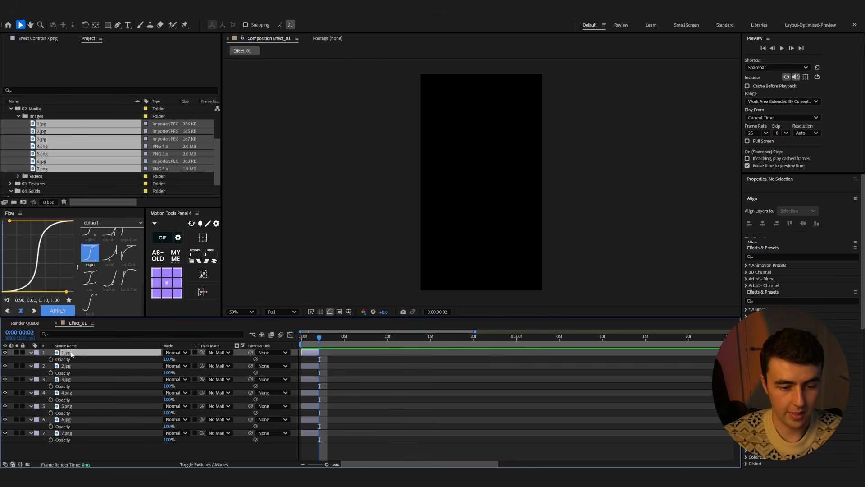
pyautogui.keyDown('shift'); pyautogui.click(68, 433); pyautogui.keyUp('shift')
pyautogui.rightClick(75, 353)
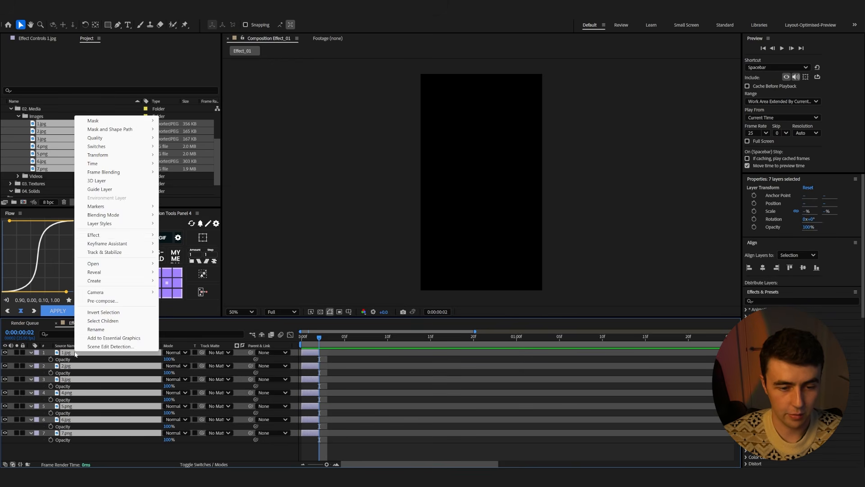
pyautogui.moveTo(108, 244)
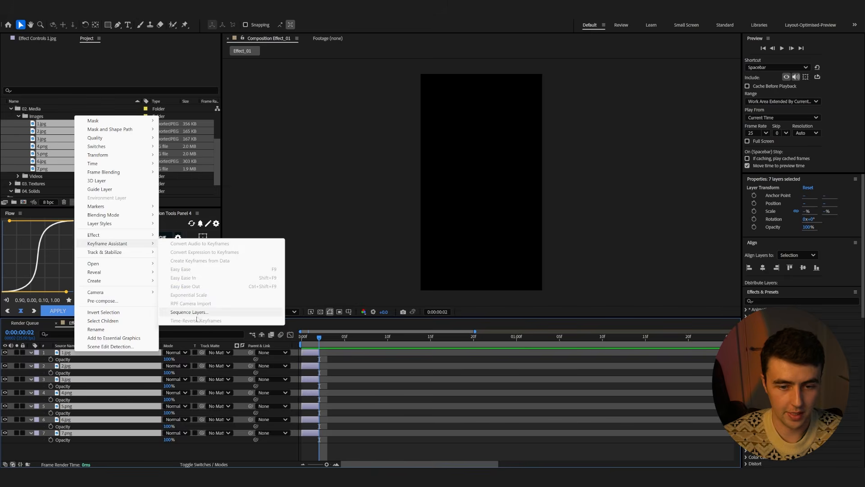
pyautogui.click(212, 311)
pyautogui.click(467, 262)
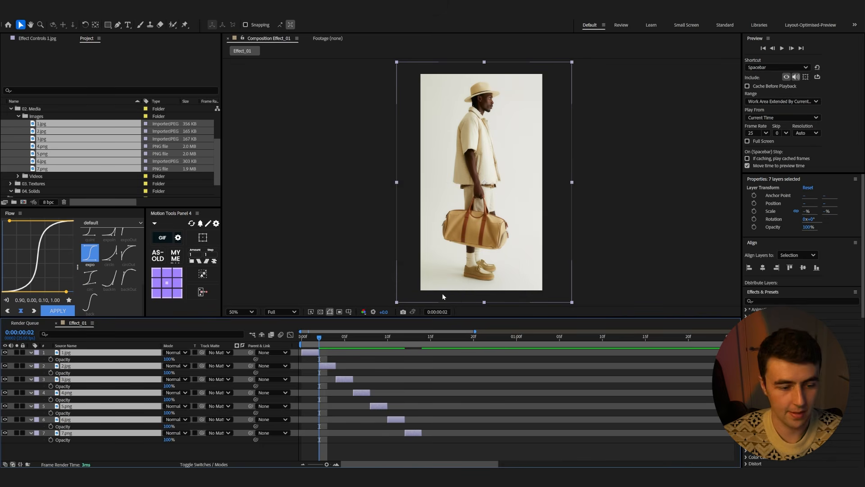
# Preview the sequenced image animation from the start of the timeline
pyautogui.moveTo(335, 341); pyautogui.dragTo(301, 343)
pyautogui.press('space')
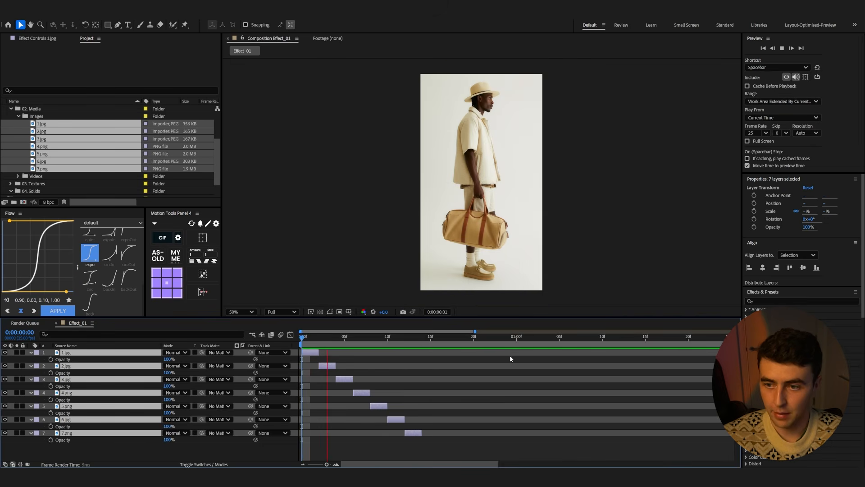
pyautogui.press('space')
pyautogui.moveTo(439, 341); pyautogui.dragTo(323, 353)
pyautogui.press('space')
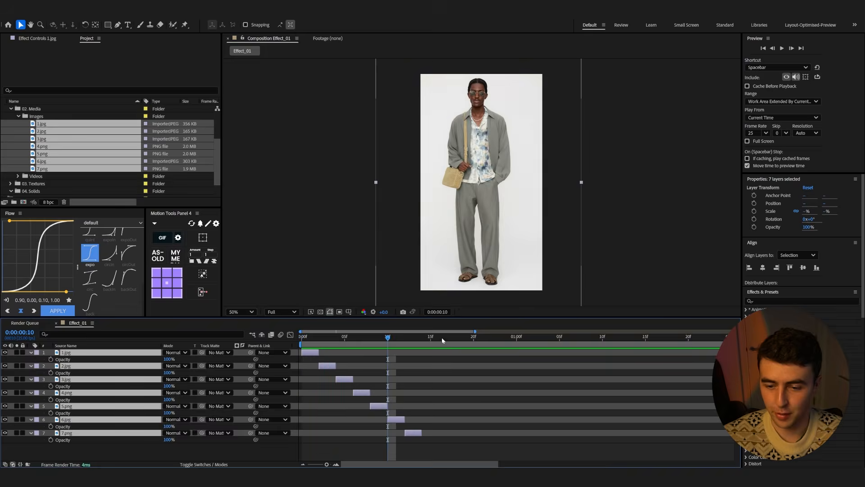
pyautogui.press('space')
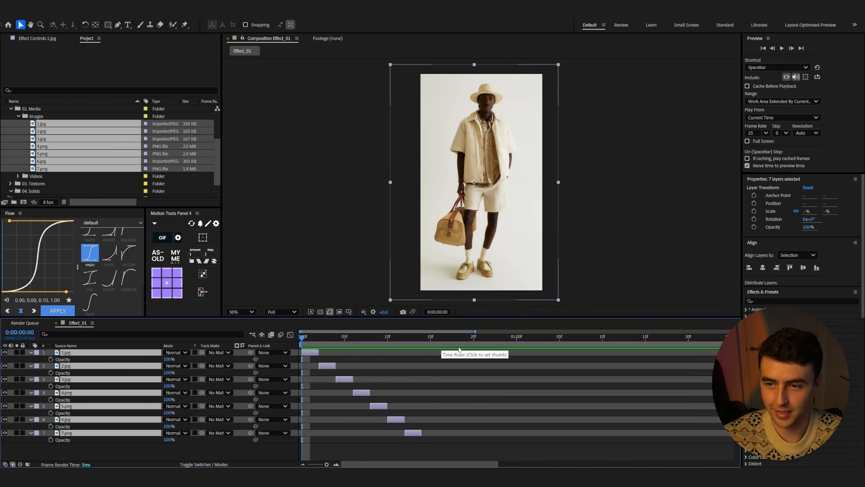
# Duplicate the first image layer at frame 1 of the timeline
pyautogui.moveTo(310, 338)
pyautogui.mouseDown()
pyautogui.moveTo(321, 339)
pyautogui.moveTo(314, 342)
pyautogui.mouseUp()
pyautogui.click(329, 363)
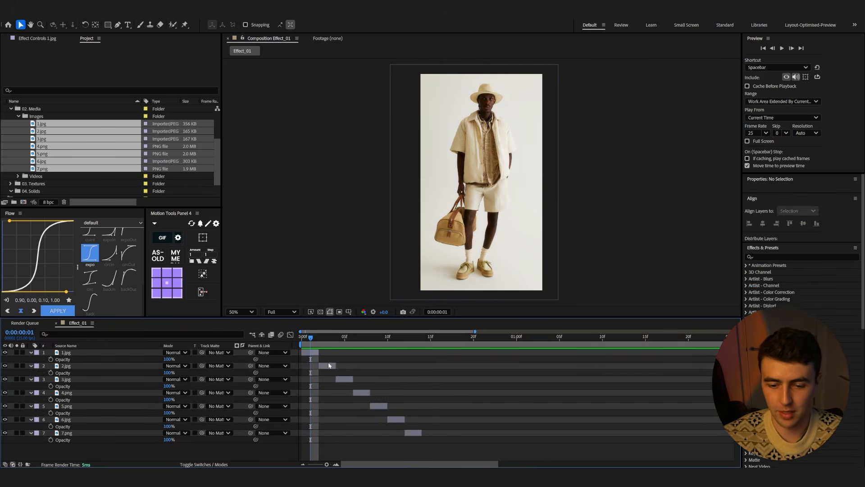
pyautogui.keyDown('shift'); pyautogui.click(405, 432); pyautogui.keyUp('shift')
pyautogui.moveTo(330, 367); pyautogui.dragTo(308, 359)
pyautogui.click(314, 355)
pyautogui.hotkey('ctrl', 'd')
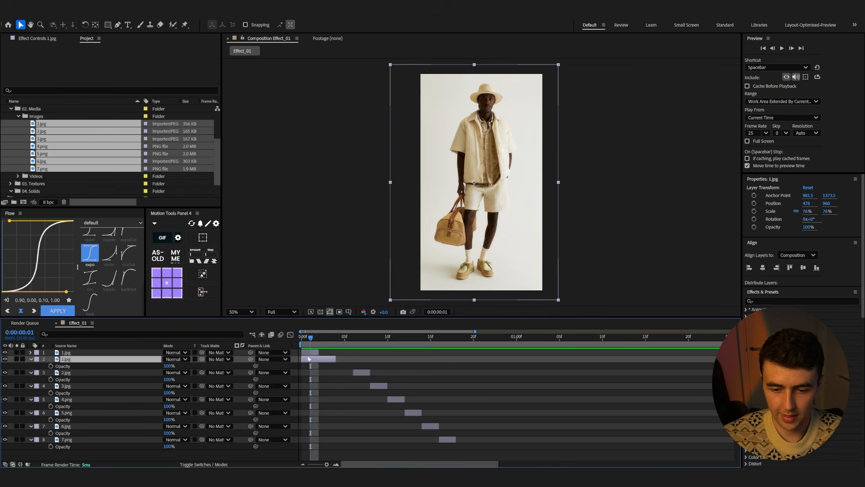
# Enlarge the duplicated 1.jpg layer to 151% and reposition it, temporarily lowering the top layer's opacity to 48% as a guide
pyautogui.click(309, 352)
pyautogui.press('t')
pyautogui.moveTo(168, 360); pyautogui.dragTo(145, 360)
pyautogui.click(145, 366)
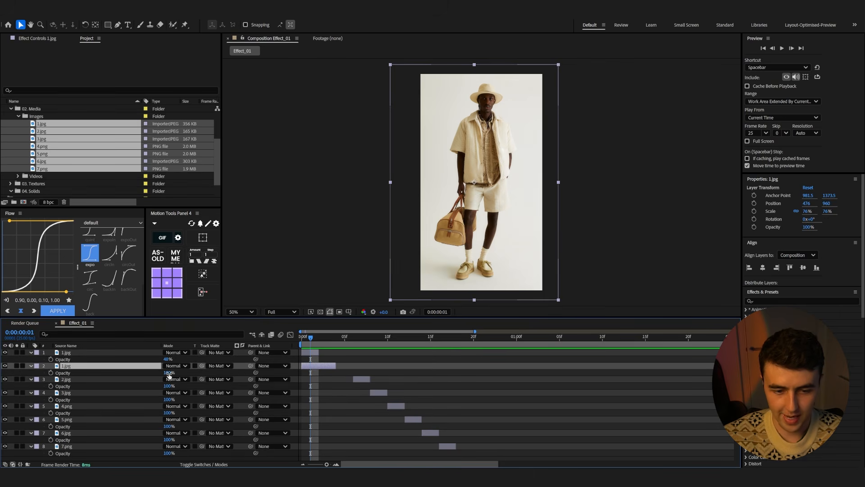
pyautogui.press('s')
pyautogui.moveTo(176, 373); pyautogui.dragTo(436, 223)
pyautogui.moveTo(480, 126); pyautogui.dragTo(464, 215)
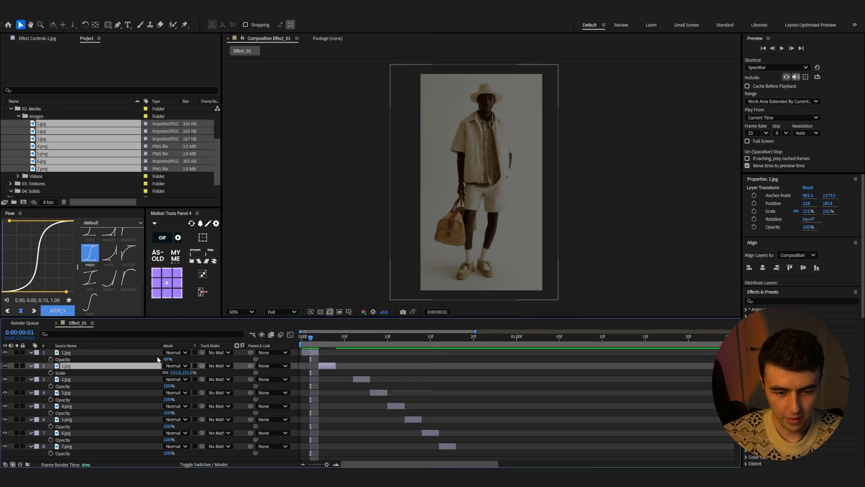
pyautogui.moveTo(167, 359); pyautogui.dragTo(213, 359)
# Duplicate the zoomed 1.jpg layer and move the copy further down the stack and later in the timeline
pyautogui.click(309, 355)
pyautogui.hotkey('ctrl', 'd')
pyautogui.moveTo(100, 353); pyautogui.dragTo(104, 382)
pyautogui.moveTo(311, 379); pyautogui.dragTo(345, 380)
pyautogui.moveTo(302, 343); pyautogui.dragTo(377, 349)
# Duplicate the 3.jpg layer, place the copy after the 4.jpg layer, and flip it horizontally
pyautogui.click(381, 400)
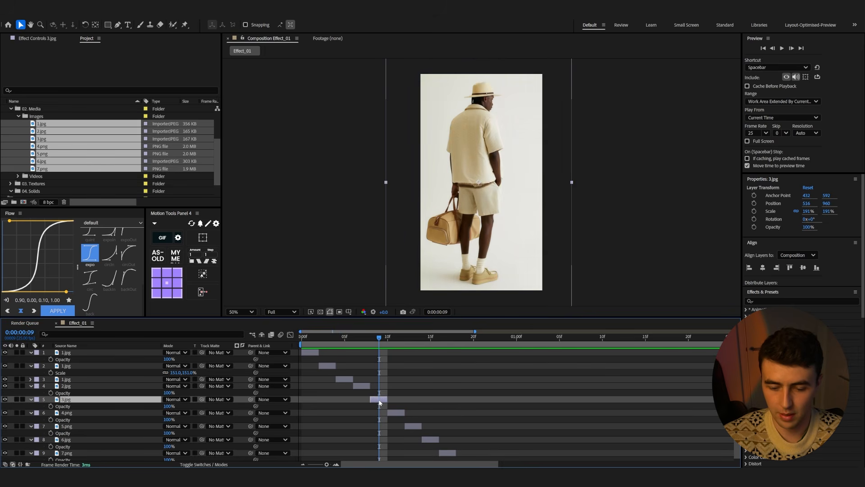
pyautogui.hotkey('ctrl', 'd')
pyautogui.moveTo(101, 407); pyautogui.dragTo(106, 430)
pyautogui.moveTo(380, 420); pyautogui.dragTo(414, 422)
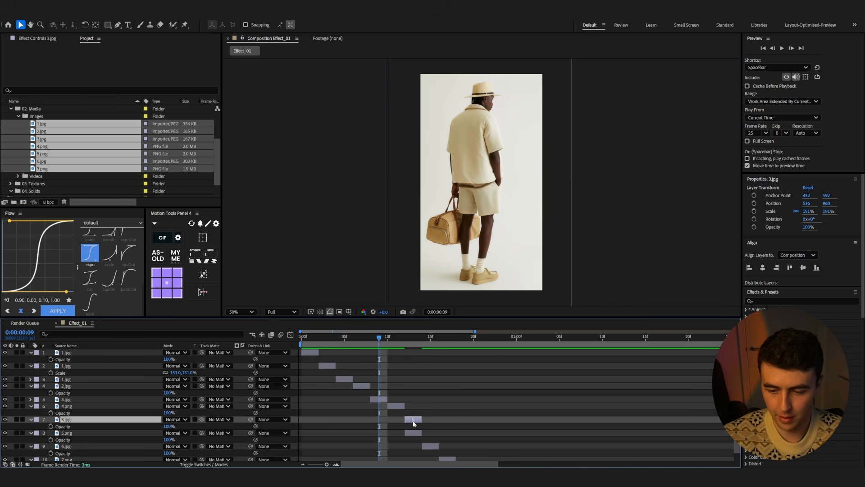
pyautogui.press('i')
pyautogui.rightClick(412, 420)
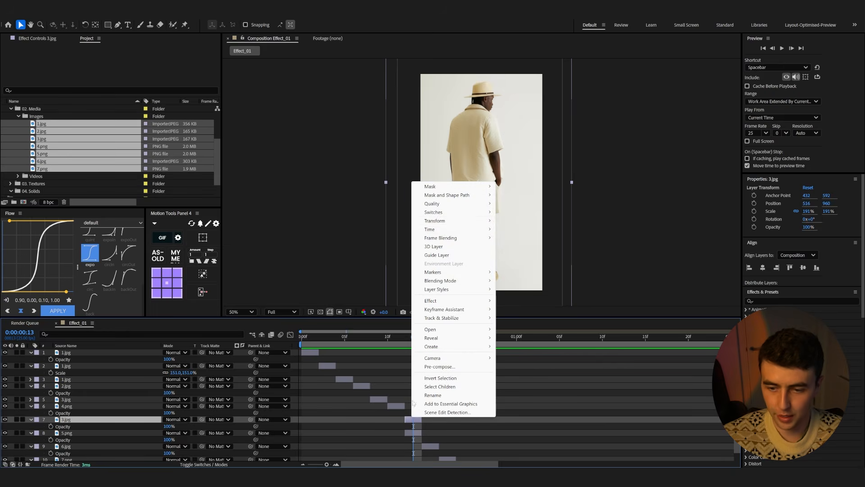
pyautogui.moveTo(478, 220)
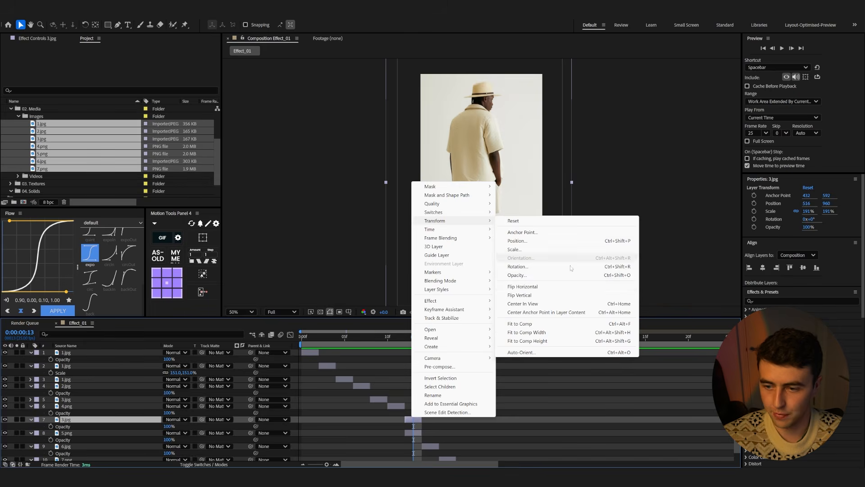
pyautogui.click(534, 286)
# Shift the 7.jpg layer later and duplicate the 6.jpg layer to fill the gap in the sequence
pyautogui.moveTo(413, 338); pyautogui.dragTo(390, 337)
pyautogui.click(414, 432)
pyautogui.scroll(-1, 428, 446)
pyautogui.keyDown('shift'); pyautogui.click(442, 451); pyautogui.keyUp('shift')
pyautogui.moveTo(442, 452); pyautogui.dragTo(459, 451)
pyautogui.click(413, 338)
pyautogui.moveTo(414, 341); pyautogui.dragTo(447, 340)
pyautogui.click(455, 383)
pyautogui.click(450, 439)
pyautogui.moveTo(466, 452)
pyautogui.mouseDown()
pyautogui.moveTo(492, 451)
pyautogui.moveTo(464, 446)
pyautogui.mouseUp()
pyautogui.click(444, 437)
pyautogui.hotkey('ctrl', 'd')
pyautogui.press('pagedown')
pyautogui.press('pagedown')
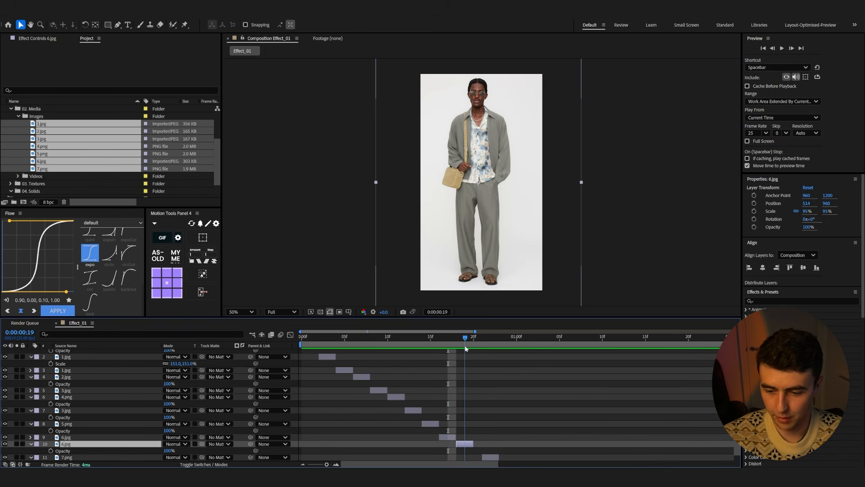
# Duplicate the 6.jpg layer again, shift the copy later, and enlarge and reposition it as a face close-up
pyautogui.press('s')
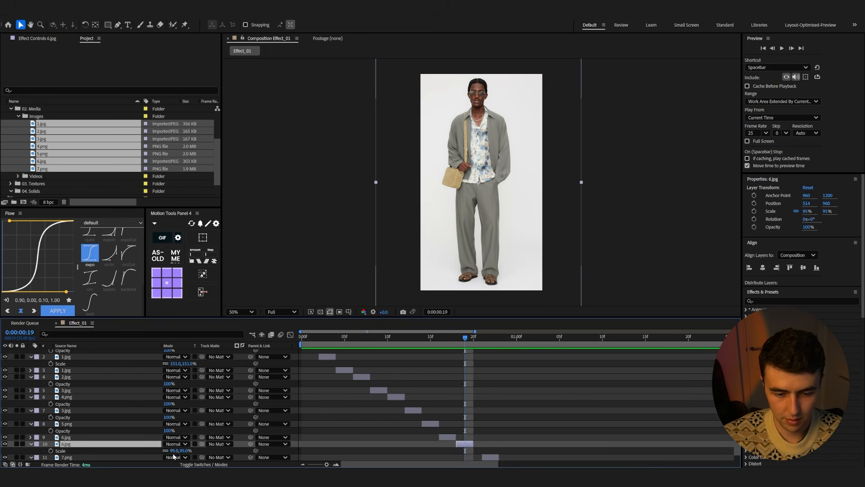
pyautogui.click(459, 438)
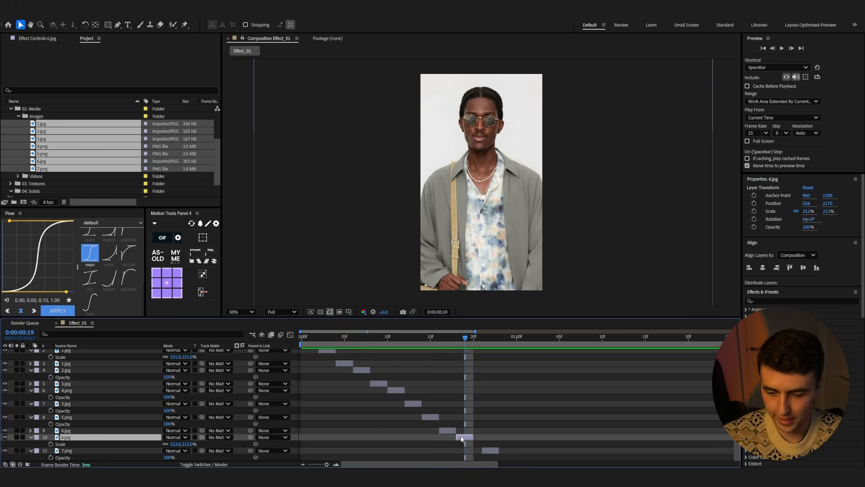
pyautogui.hotkey('ctrl', 'd')
pyautogui.moveTo(466, 442); pyautogui.dragTo(483, 444)
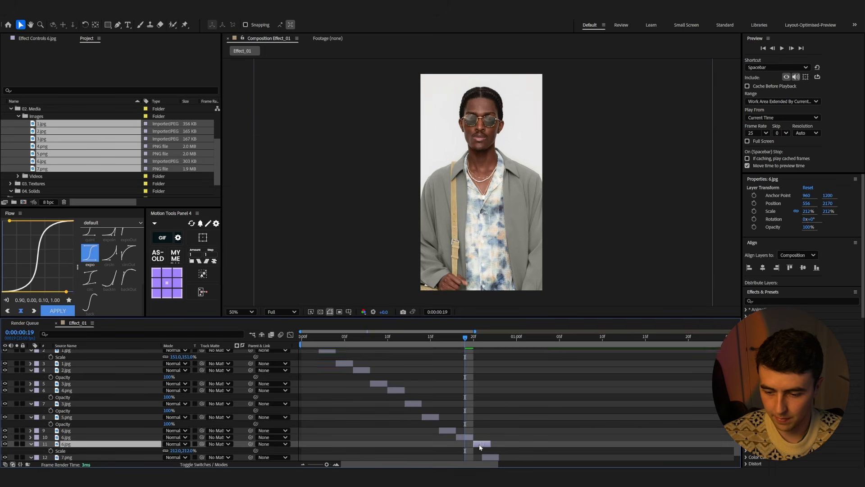
pyautogui.press('pagedown')
pyautogui.press('pagedown')
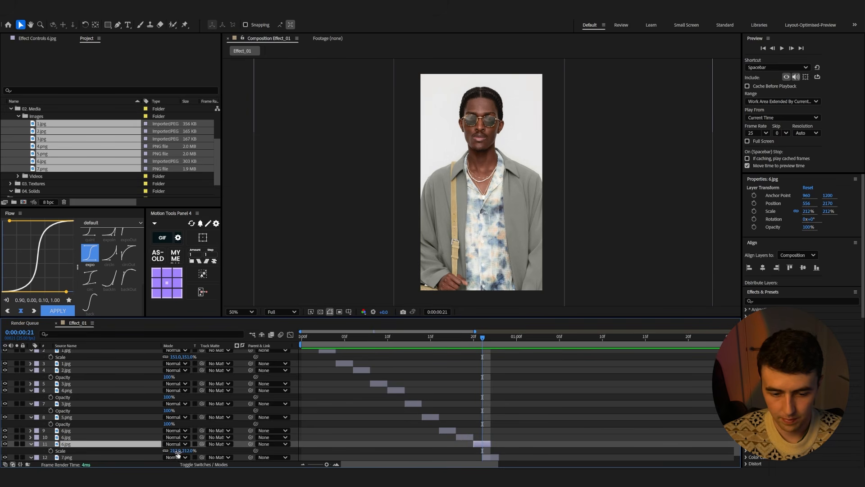
pyautogui.moveTo(189, 451); pyautogui.dragTo(159, 451)
pyautogui.press('t')
pyautogui.moveTo(494, 266); pyautogui.dragTo(484, 137)
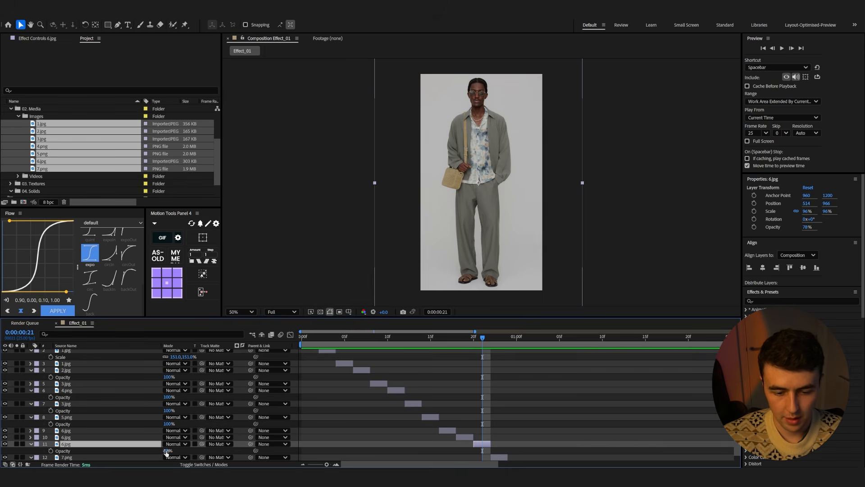
pyautogui.moveTo(167, 451); pyautogui.dragTo(232, 452)
# Preview the edited image sequence from the start of the timeline
pyautogui.moveTo(418, 346); pyautogui.dragTo(238, 347)
pyautogui.scroll(2, 363, 373)
pyautogui.press('space')
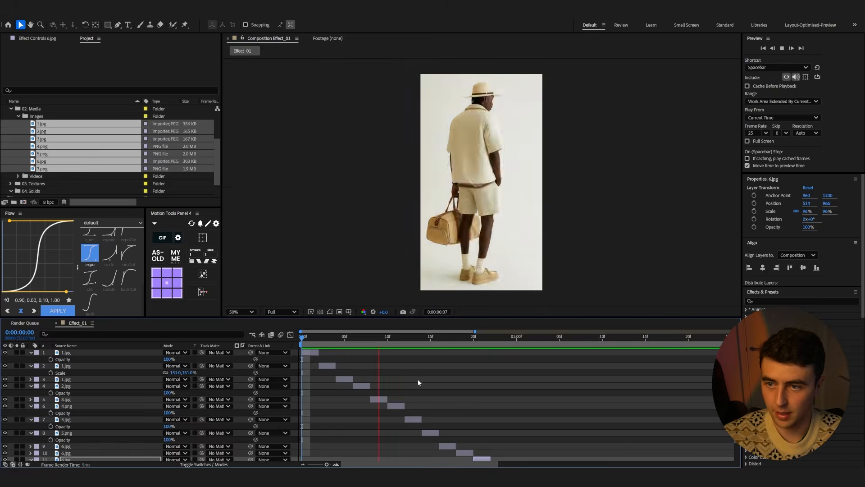
pyautogui.press('space')
pyautogui.moveTo(500, 344); pyautogui.dragTo(197, 361)
pyautogui.press('space')
pyautogui.press('space')
# Collapse all layers and add a new adjustment layer to the composition
pyautogui.hotkey('ctrl', 'a')
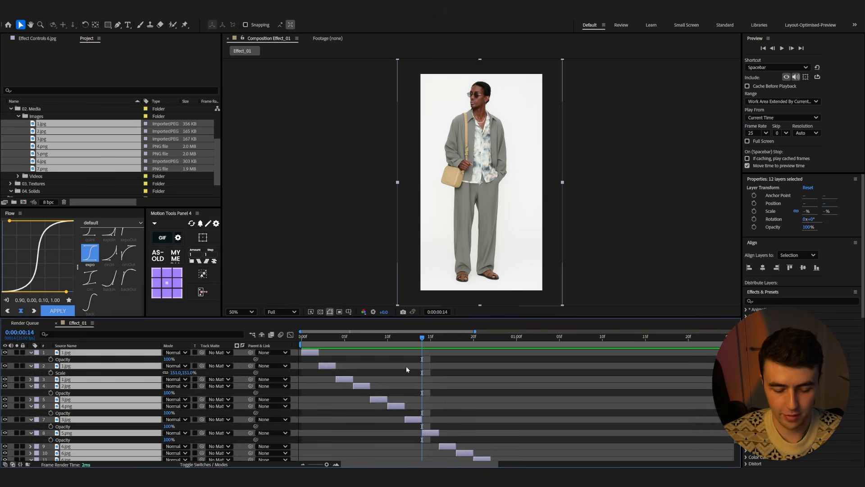
pyautogui.press('u')
pyautogui.rightClick(107, 445)
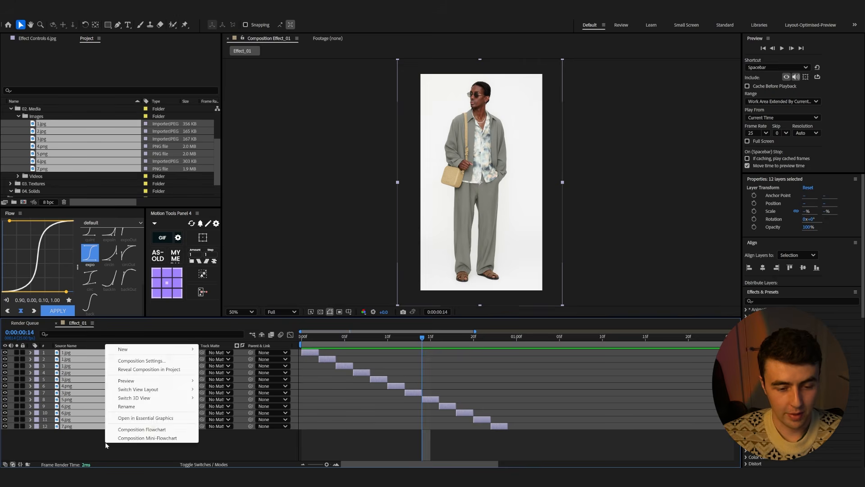
pyautogui.click(92, 437)
pyautogui.rightClick(89, 435)
pyautogui.moveTo(118, 343)
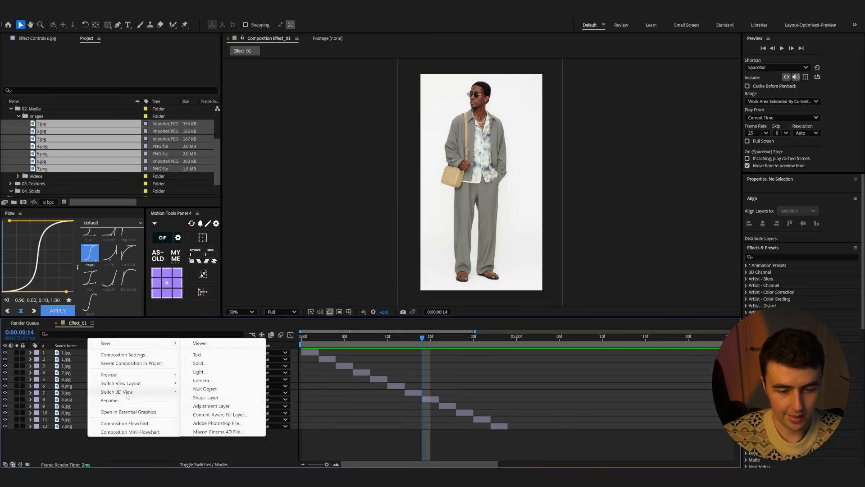
pyautogui.click(213, 406)
pyautogui.moveTo(91, 450); pyautogui.dragTo(69, 346)
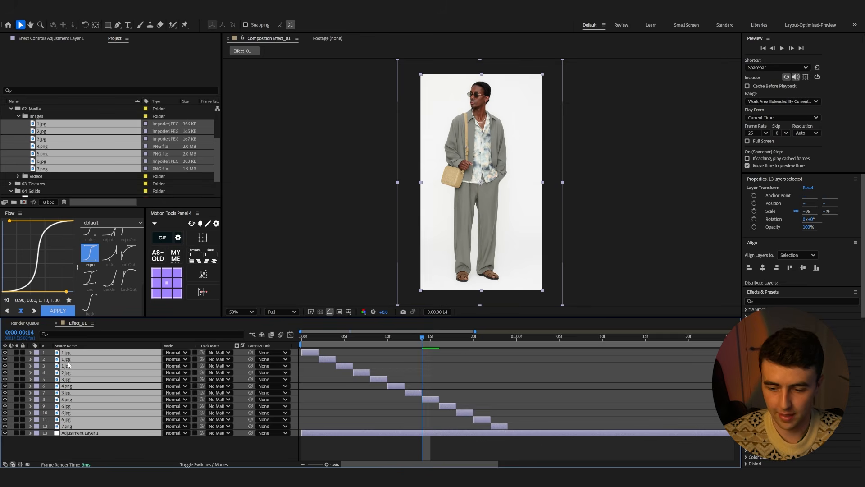
# Split the adjustment layer at the 2-second mark and delete the part after it
pyautogui.hscroll(5, 145, 421)
pyautogui.scroll(-4, 514, 403)
pyautogui.click(398, 339)
pyautogui.moveTo(397, 340); pyautogui.dragTo(475, 341)
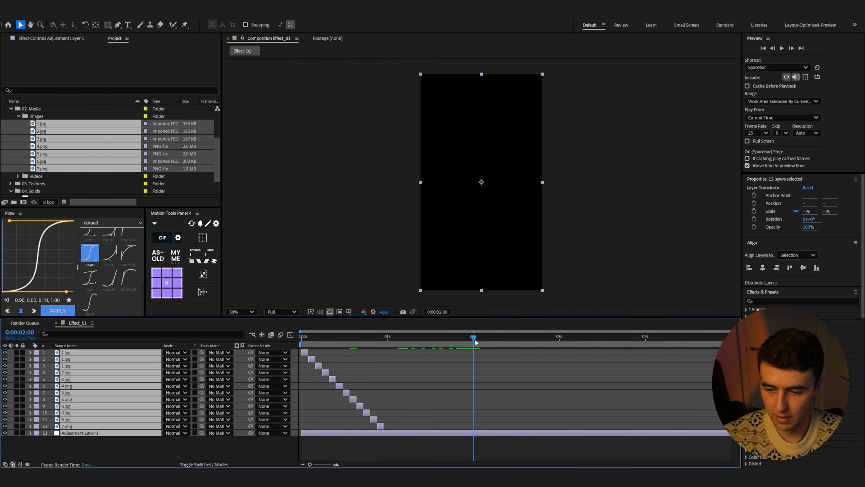
pyautogui.press('space')
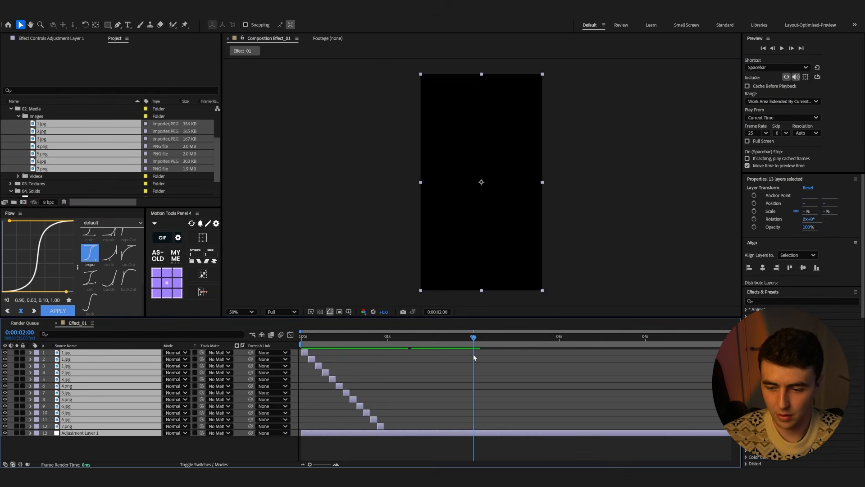
pyautogui.click(462, 435)
pyautogui.hotkey('ctrl', 'shift', 'd')
pyautogui.press('Delete')
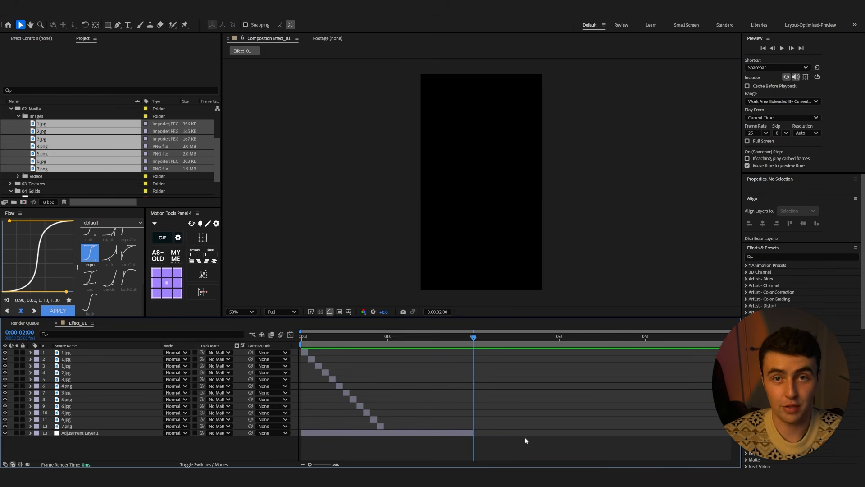
# Select all layers and pre-compose them into a composition named Master_Subject
pyautogui.moveTo(368, 449); pyautogui.dragTo(303, 348)
pyautogui.hotkey('ctrl', 'a')
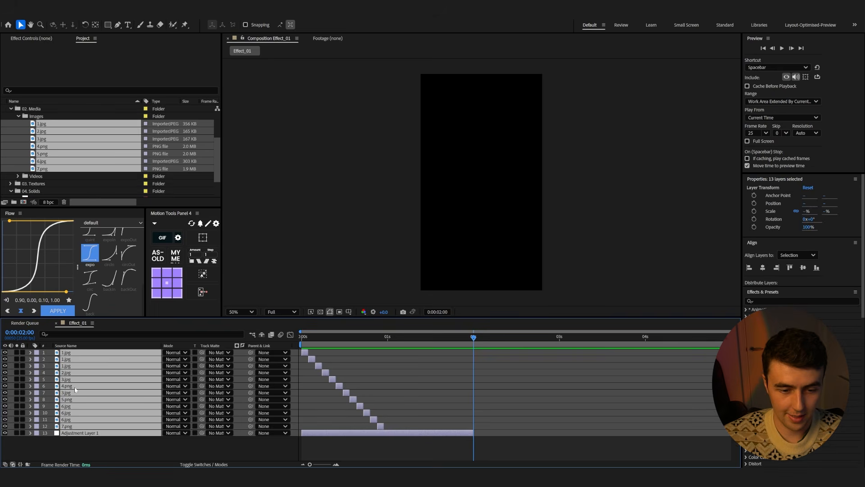
pyautogui.rightClick(75, 390)
pyautogui.click(94, 330)
pyautogui.write('Master_Subject')
pyautogui.press('Return')
# Preview the pre-composed Master_Subject animation from the start
pyautogui.press('space')
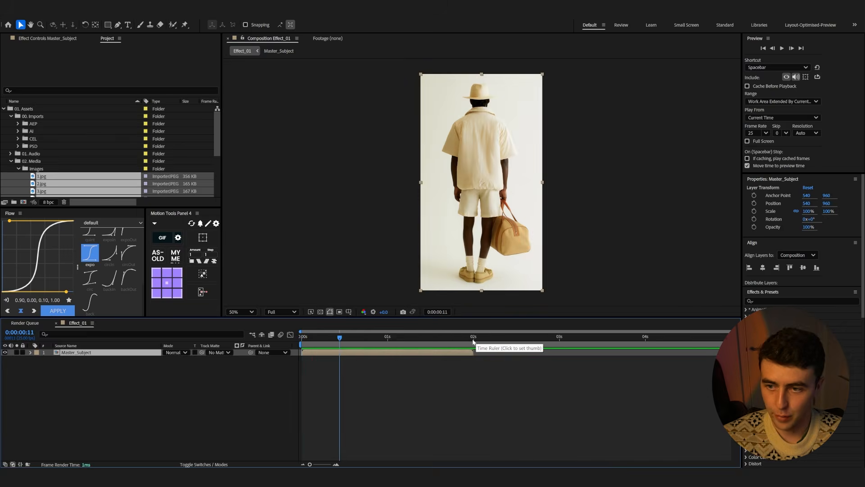
pyautogui.press('space')
pyautogui.press('space')
pyautogui.moveTo(467, 339); pyautogui.dragTo(288, 343)
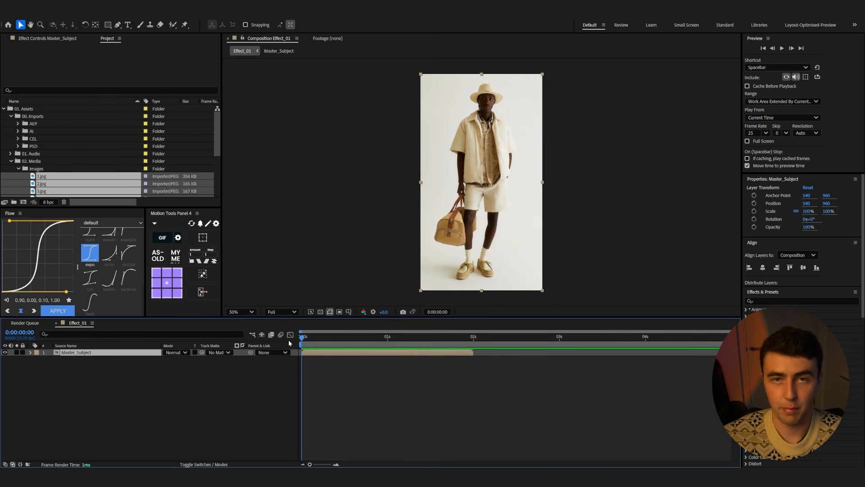
pyautogui.press('space')
pyautogui.press('space')
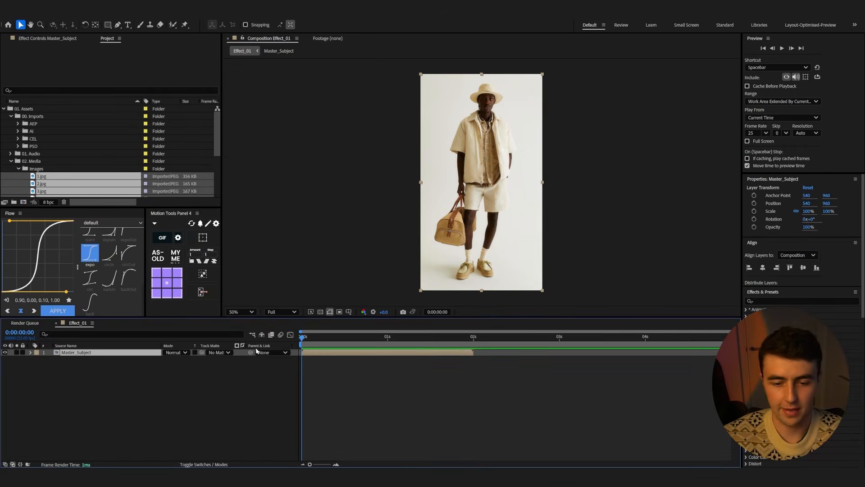
# Apply the Timewarp effect to the Master_Subject layer
pyautogui.hotkey('ctrl', 'space')
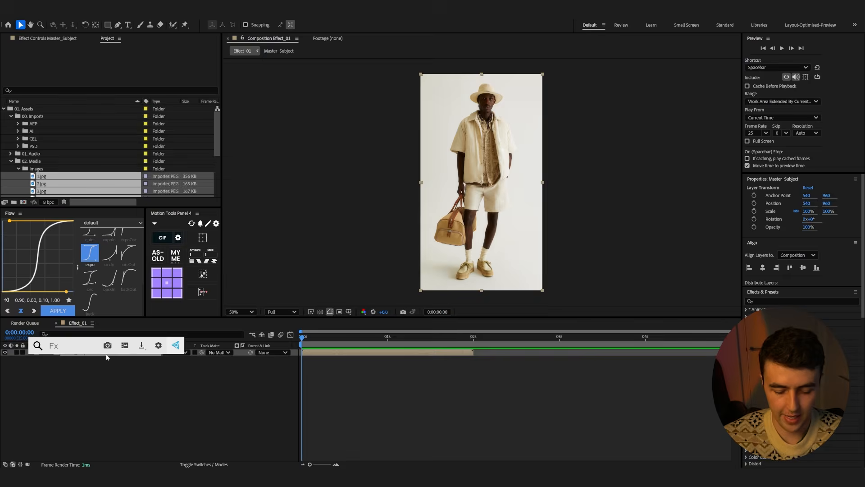
pyautogui.write('time')
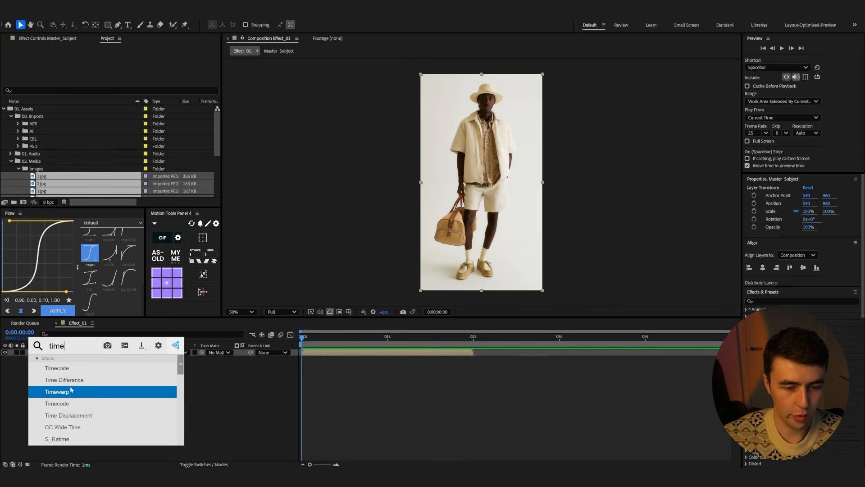
pyautogui.click(71, 392)
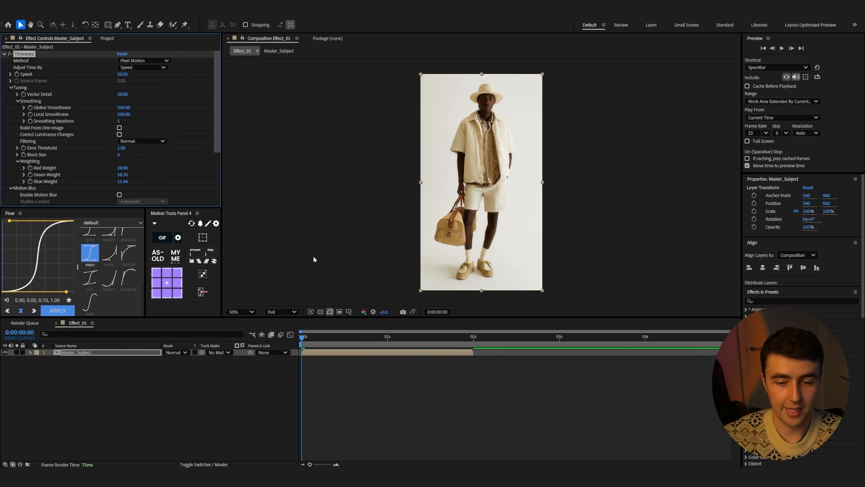
# Set the Timewarp speed to 39
pyautogui.moveTo(310, 343); pyautogui.dragTo(333, 351)
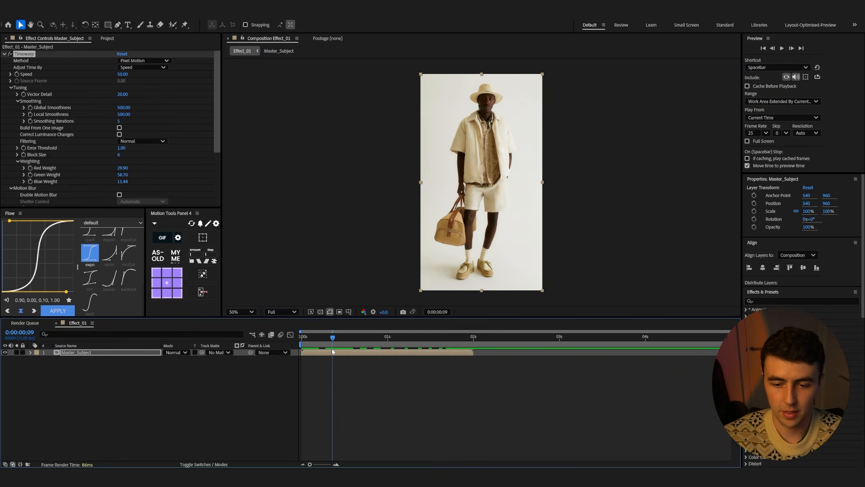
pyautogui.moveTo(122, 74)
pyautogui.mouseDown()
pyautogui.moveTo(114, 75)
pyautogui.moveTo(121, 79)
pyautogui.mouseUp()
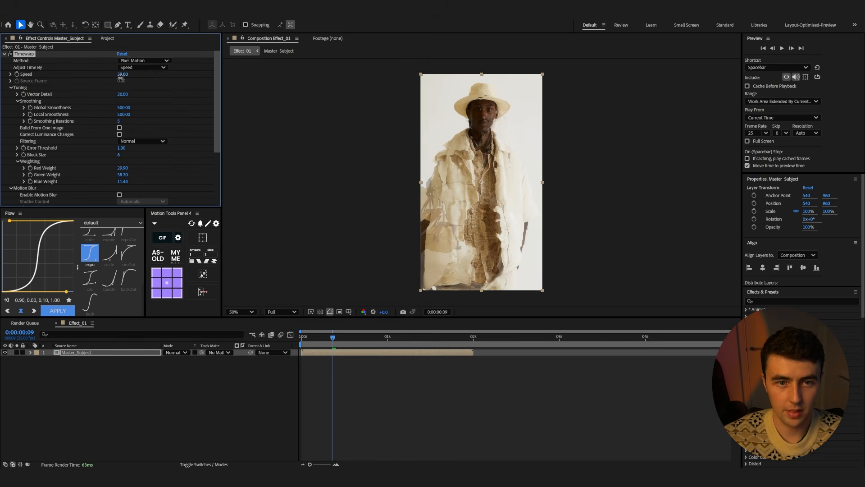
# Set the work area to end at 2 seconds and preview the Timewarp result
pyautogui.moveTo(309, 341); pyautogui.dragTo(470, 351)
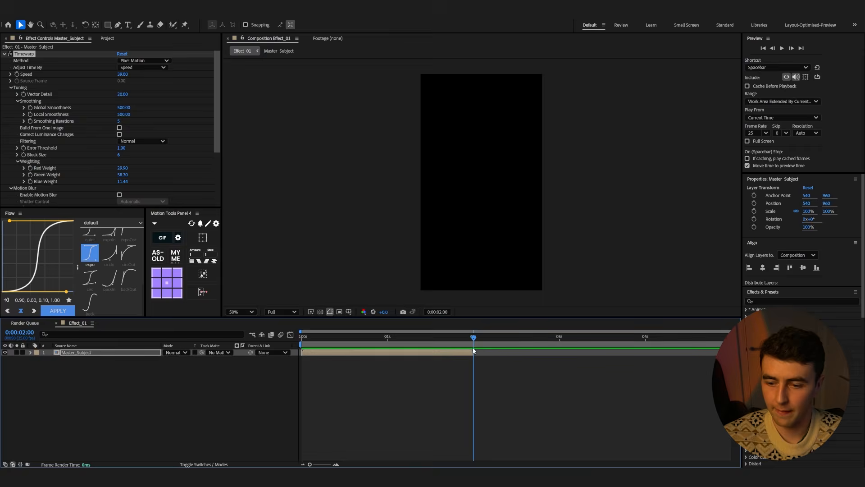
pyautogui.moveTo(720, 345); pyautogui.dragTo(443, 338)
pyautogui.press('space')
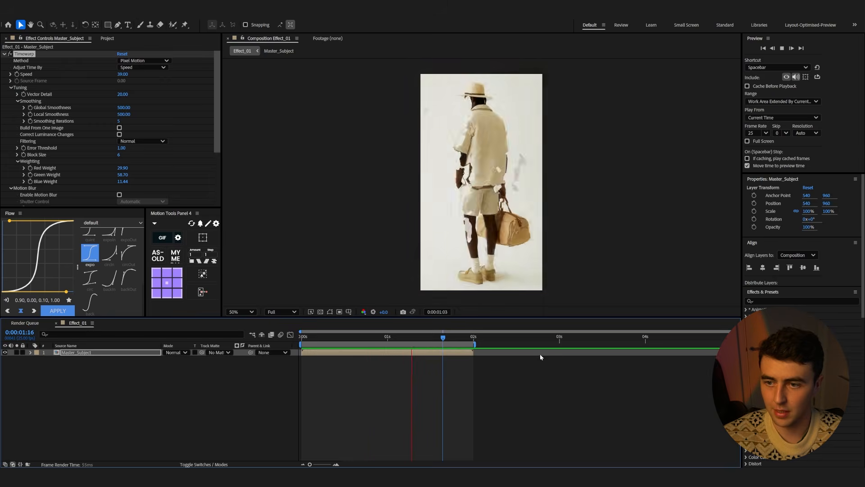
pyautogui.press('space')
pyautogui.moveTo(402, 338); pyautogui.dragTo(354, 343)
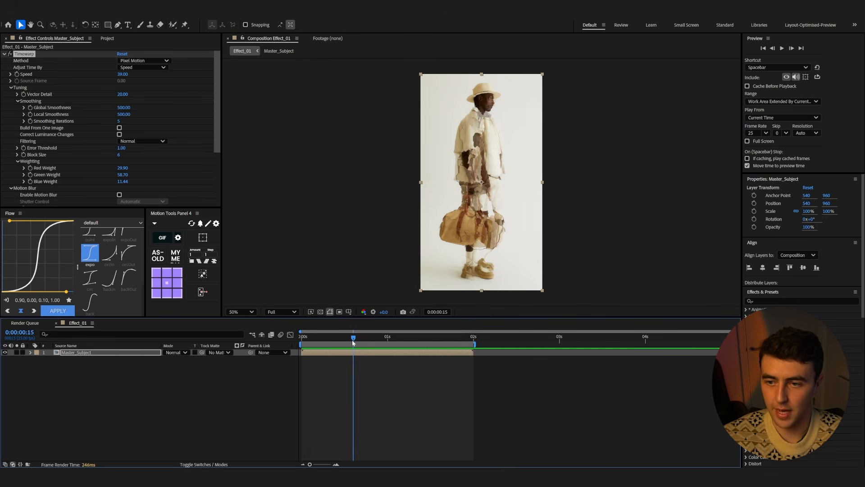
# Enable Build From One Image and Correct Luminance Changes, and set Block Size to 51
pyautogui.click(119, 128)
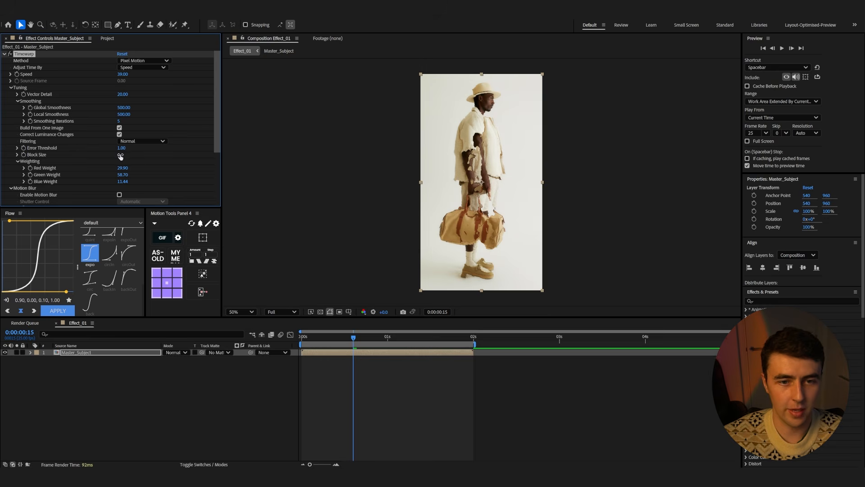
pyautogui.moveTo(119, 154); pyautogui.dragTo(135, 153)
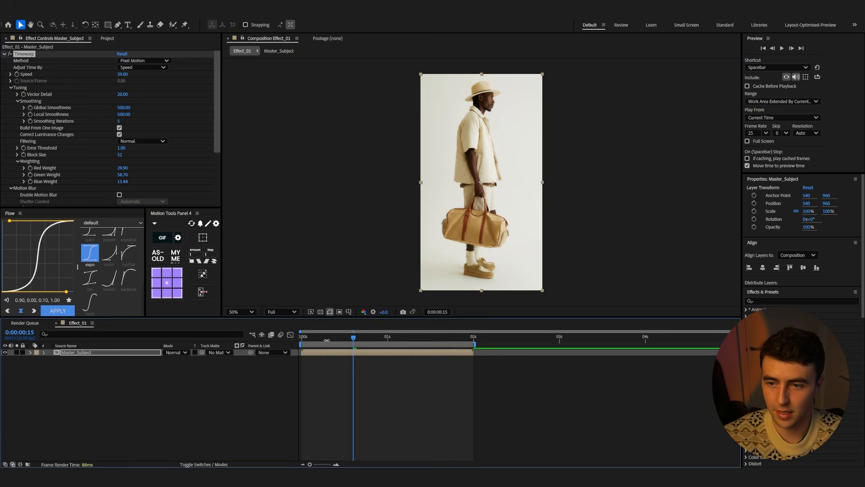
# Preview the Timewarp animation from the start of the timeline
pyautogui.click(305, 338)
pyautogui.press('space')
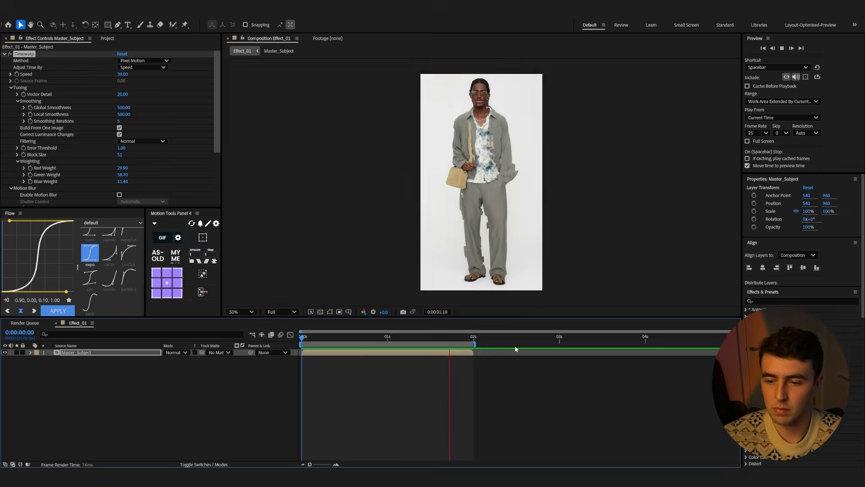
# Pre-compose the Timewarp layer as Master_Subject, moving all attributes into the new composition
pyautogui.click(80, 352)
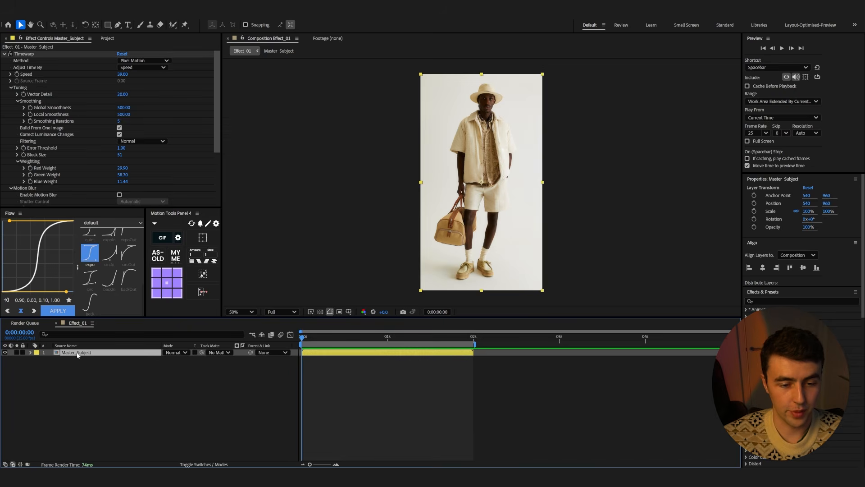
pyautogui.rightClick(77, 354)
pyautogui.click(97, 304)
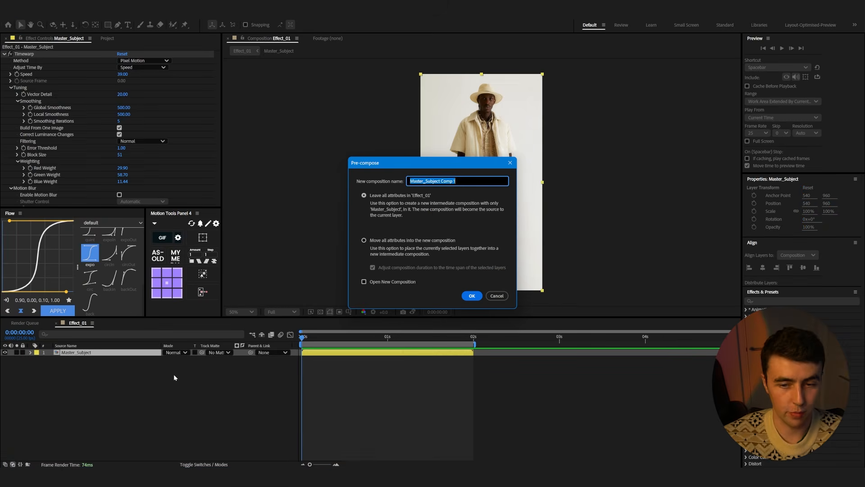
pyautogui.click(458, 181)
pyautogui.press('BackSpace')
pyautogui.click(363, 239)
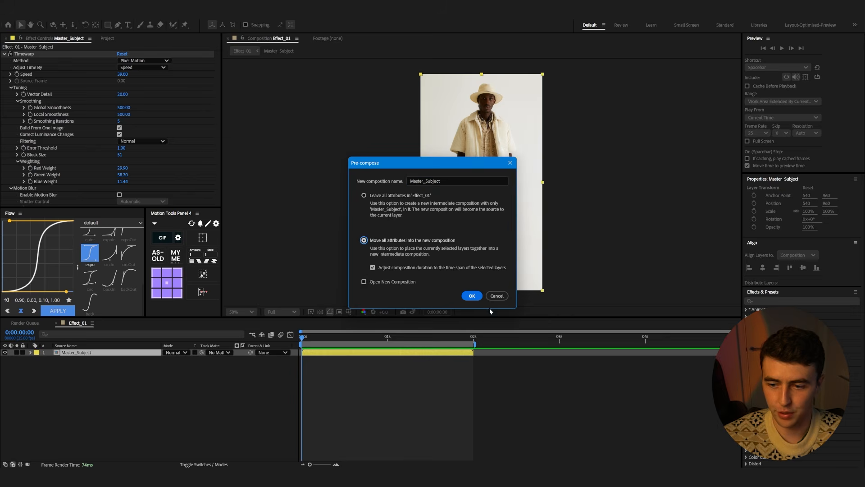
pyautogui.click(471, 296)
# Open the Master_Subject precomp to inspect its layer, then return to the Effect_01 composition
pyautogui.doubleClick(101, 351)
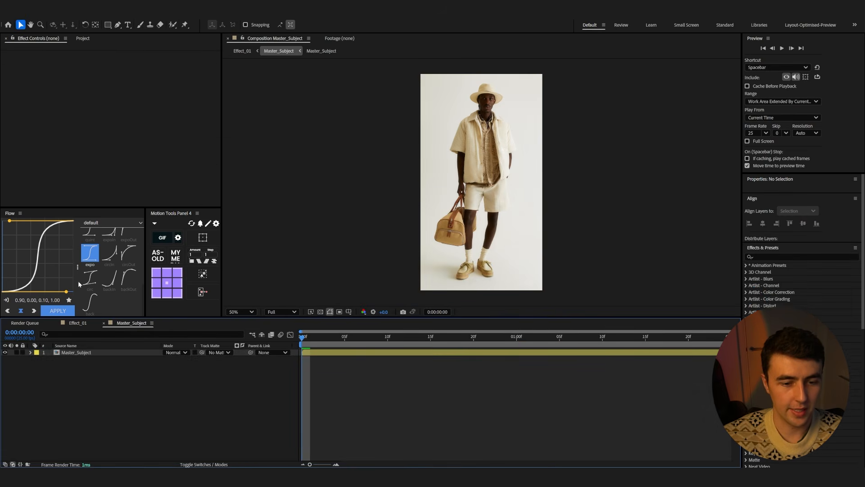
pyautogui.click(79, 352)
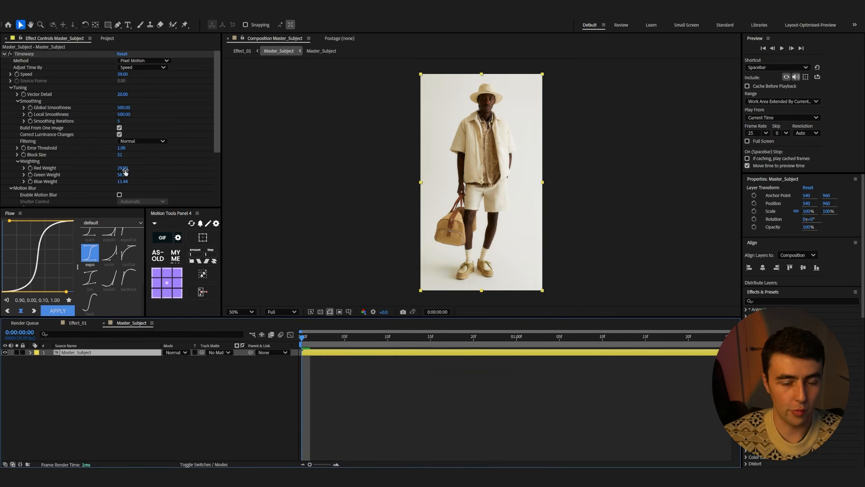
pyautogui.click(79, 323)
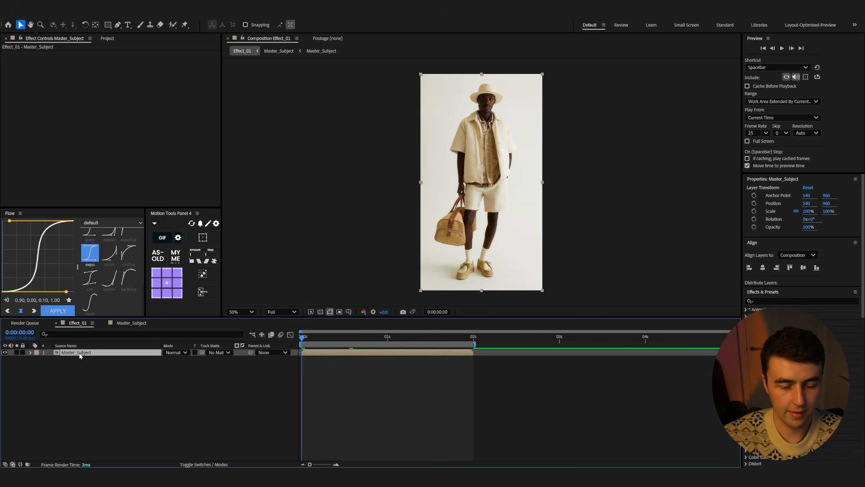
# Set the layer's label to Yellow, then duplicate it and rename the copy Master_Subject_Small
pyautogui.click(37, 352)
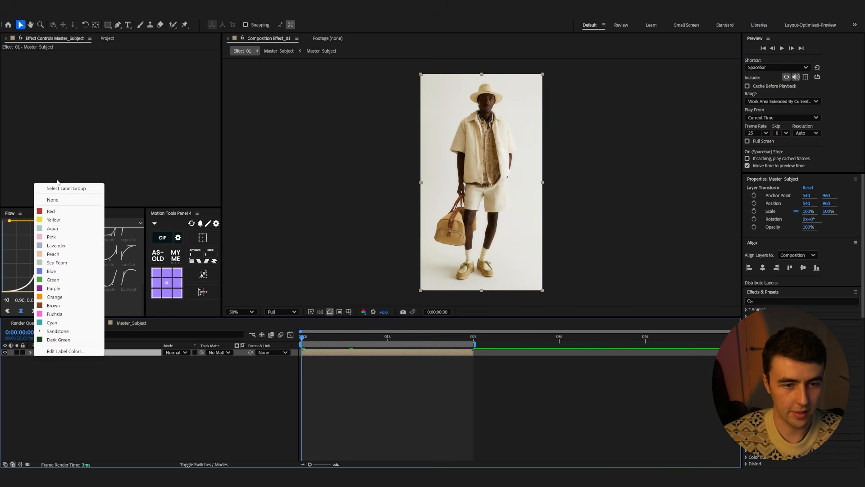
pyautogui.click(54, 220)
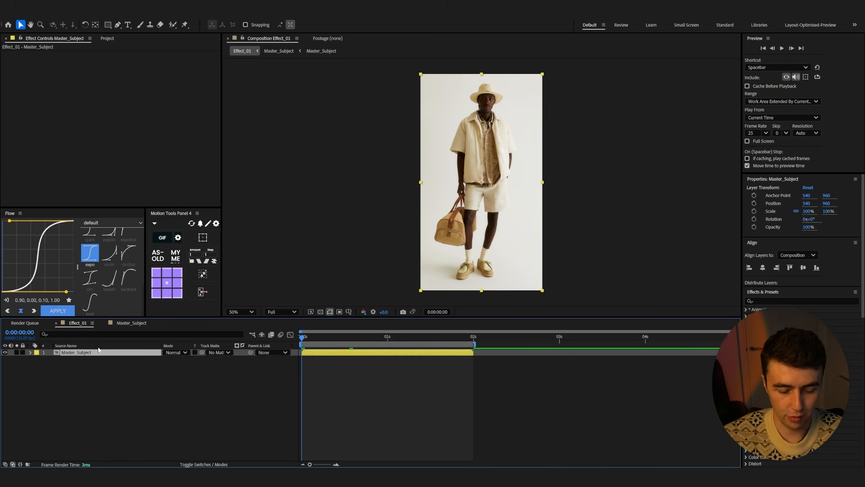
pyautogui.hotkey('ctrl', 'd')
pyautogui.press('Return')
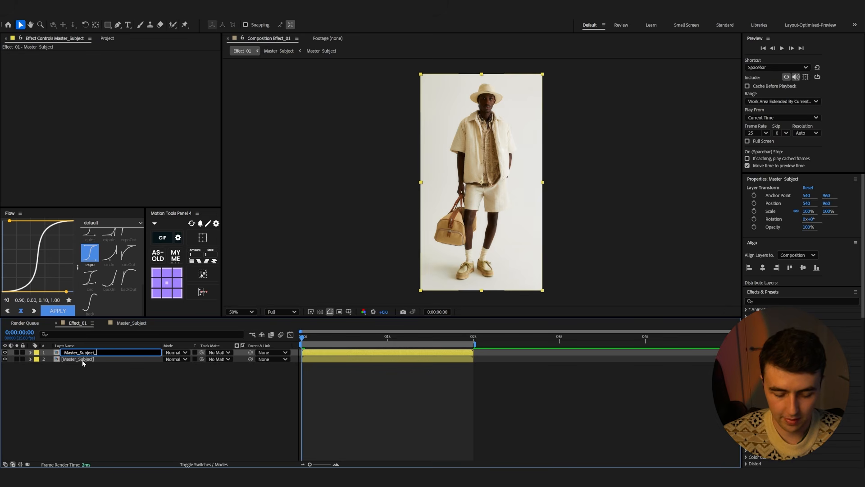
pyautogui.write('_Small')
pyautogui.press('Return')
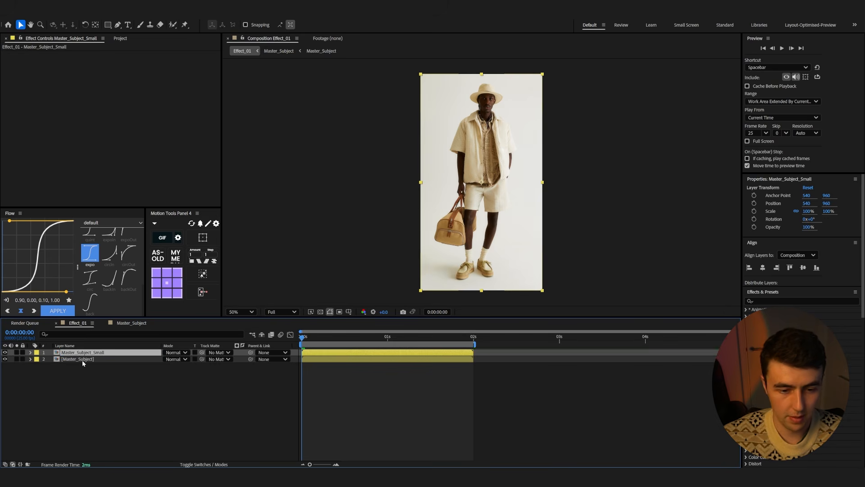
# Scale the duplicate to 37% and move it to the lower right of the frame
pyautogui.press('s')
pyautogui.moveTo(187, 359); pyautogui.dragTo(159, 359)
pyautogui.moveTo(480, 211); pyautogui.dragTo(504, 260)
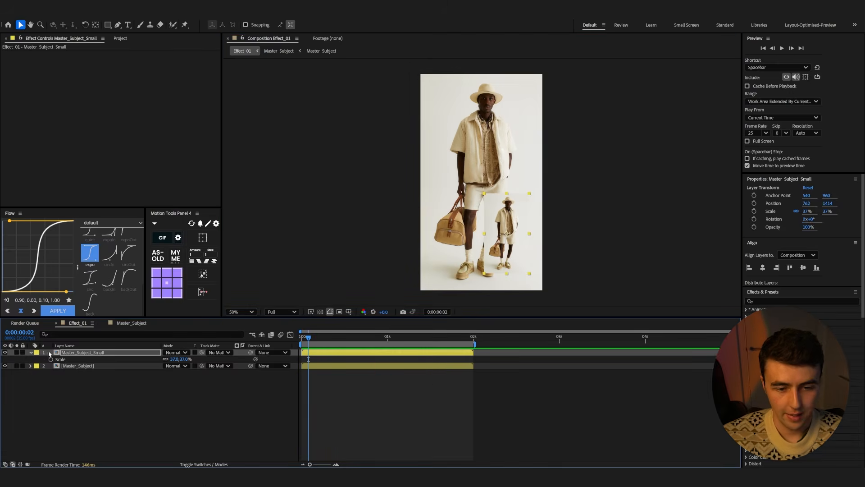
# Flip the Master_Subject_Small layer horizontally
pyautogui.click(75, 353)
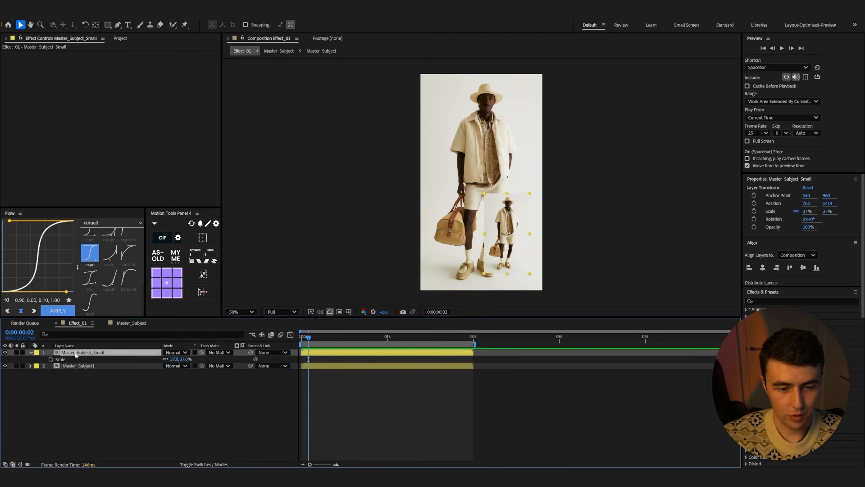
pyautogui.rightClick(74, 354)
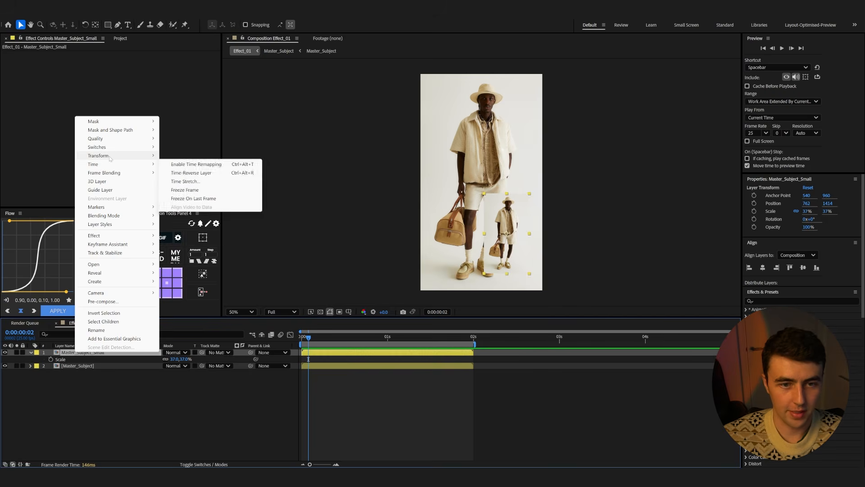
pyautogui.moveTo(110, 157)
pyautogui.click(199, 222)
# Preview the composition from the start of the timeline
pyautogui.click(297, 341)
pyautogui.press('space')
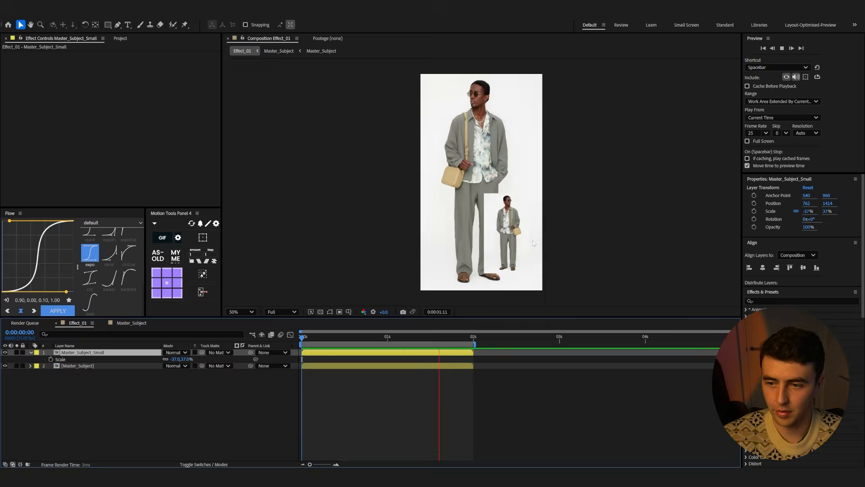
pyautogui.press('space')
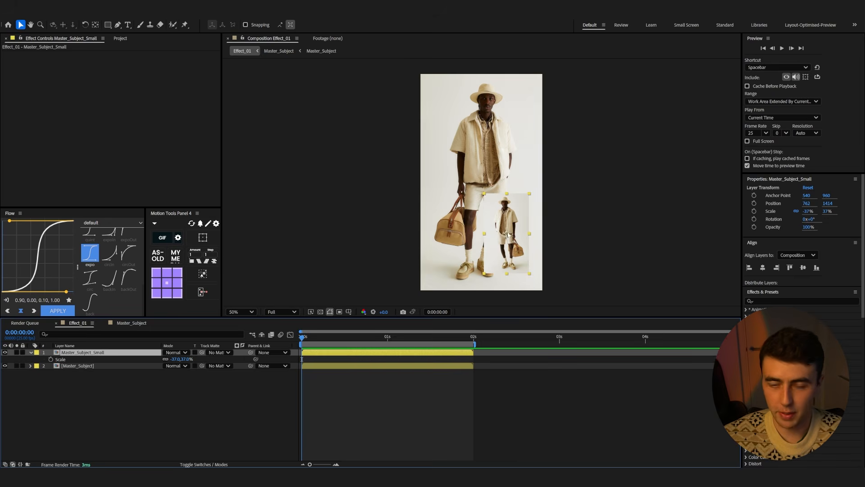
# Apply the Colorama effect to the Master_Subject_Small layer
pyautogui.hotkey('ctrl', 'space')
pyautogui.write('colo')
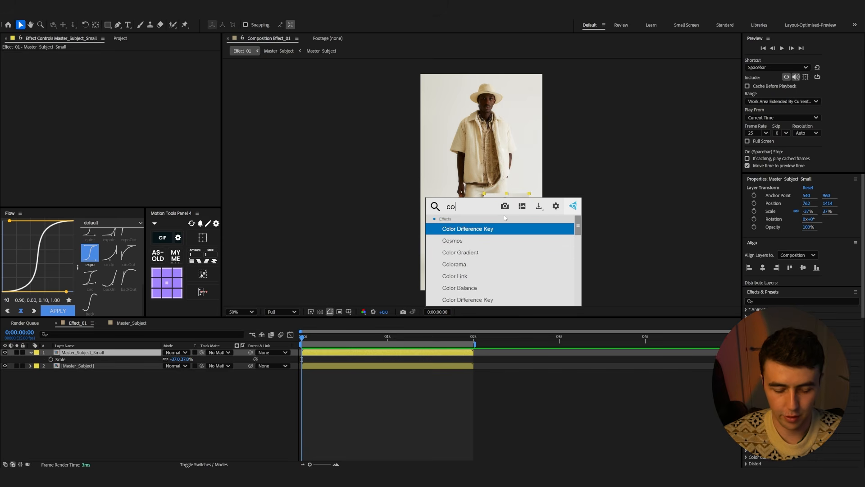
pyautogui.click(455, 253)
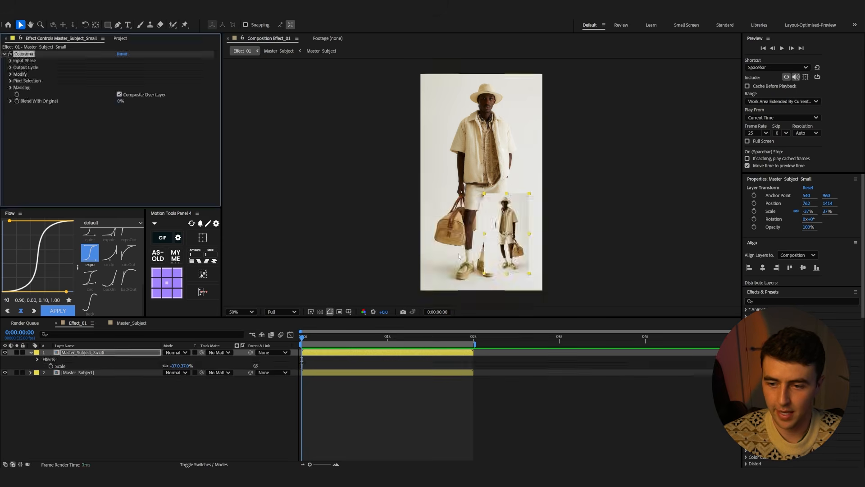
# Open Colorama's Output Cycle and try several preset palettes, settling on Ramp Red
pyautogui.click(11, 67)
pyautogui.click(149, 74)
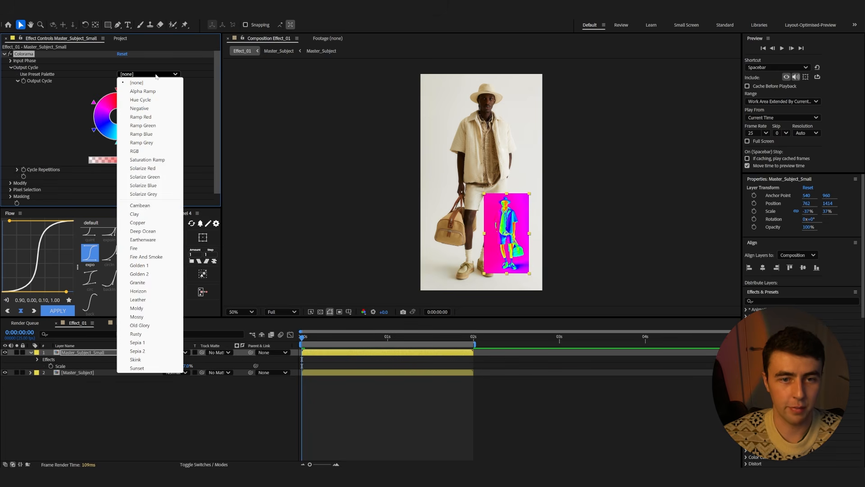
pyautogui.click(138, 223)
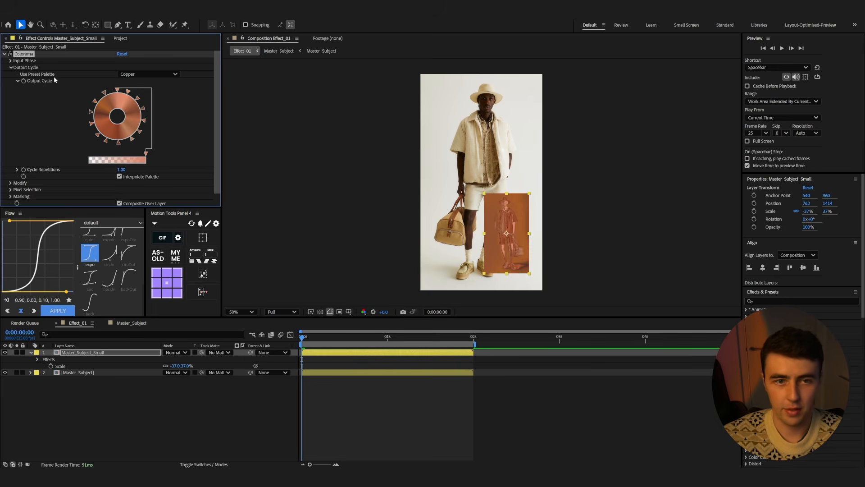
pyautogui.click(149, 74)
pyautogui.click(140, 206)
pyautogui.click(151, 74)
pyautogui.click(134, 248)
pyautogui.click(149, 74)
pyautogui.click(140, 117)
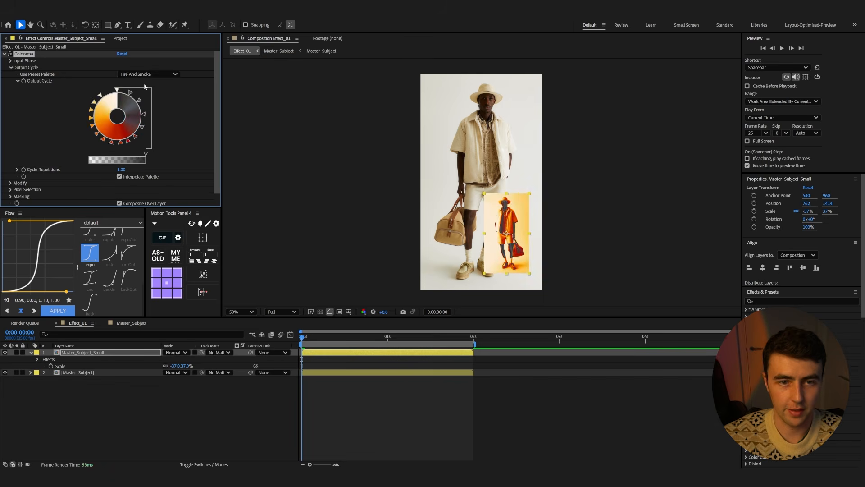
# Set the top Output Cycle marker to light grey D1CFCF and another marker to orange FF8406
pyautogui.doubleClick(117, 90)
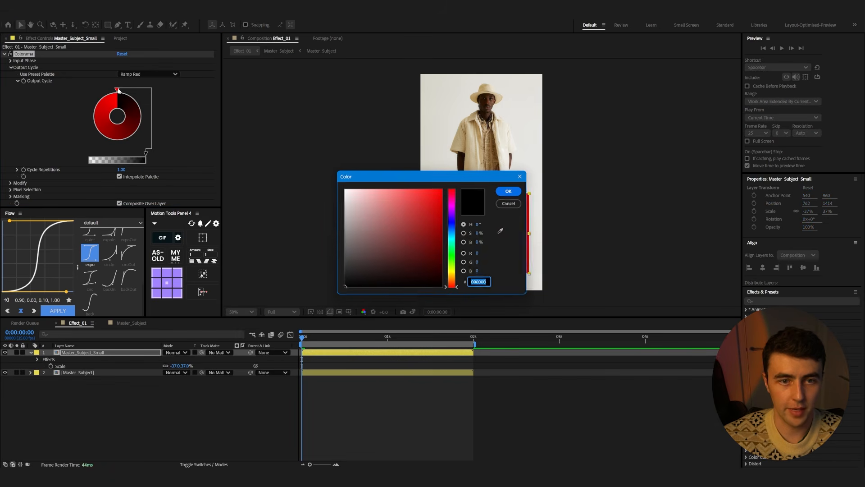
pyautogui.moveTo(388, 230); pyautogui.dragTo(345, 208)
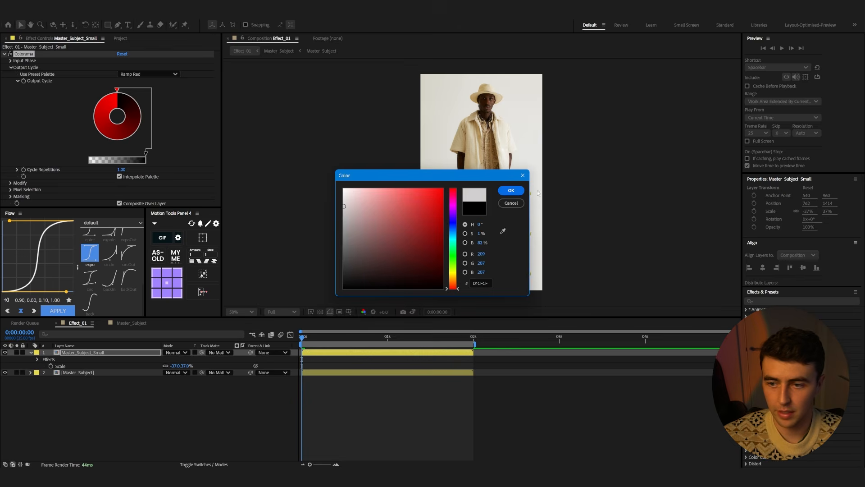
pyautogui.click(511, 190)
pyautogui.doubleClick(141, 111)
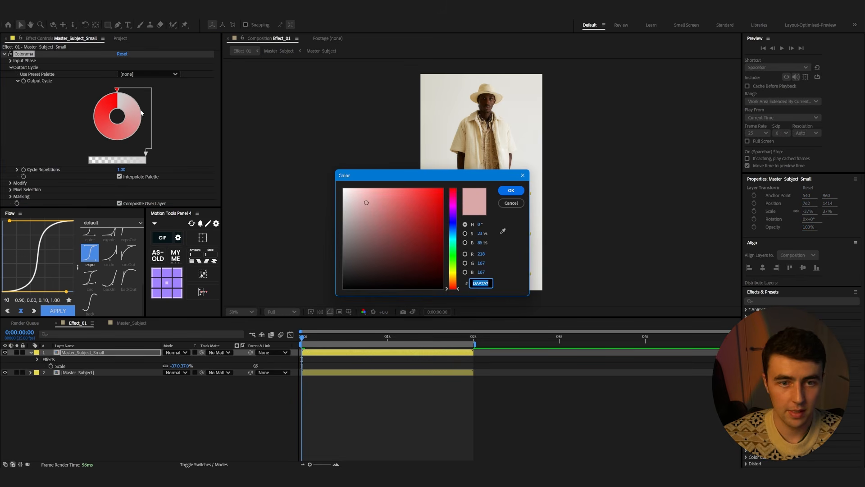
pyautogui.moveTo(454, 270)
pyautogui.mouseDown()
pyautogui.moveTo(453, 205)
pyautogui.moveTo(456, 283)
pyautogui.mouseUp()
pyautogui.click(440, 189)
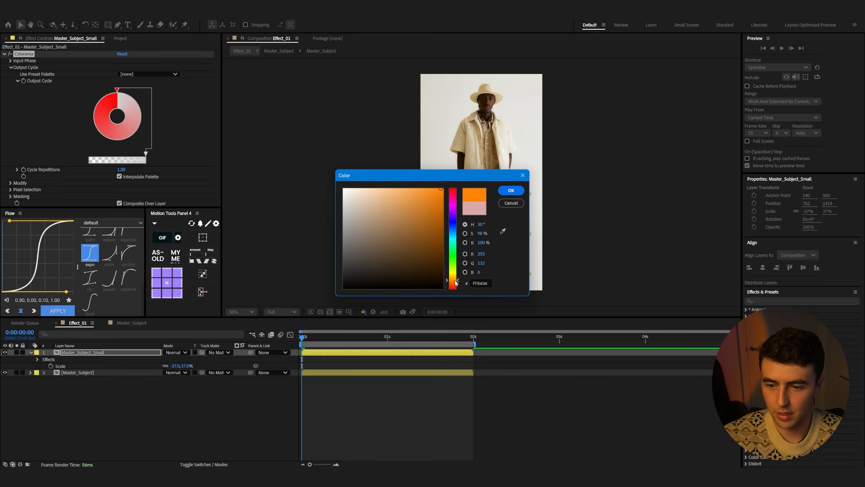
pyautogui.click(512, 191)
# Move the orange marker around the wheel and add a new marker coloured blue
pyautogui.moveTo(145, 108); pyautogui.dragTo(97, 136)
pyautogui.click(140, 125)
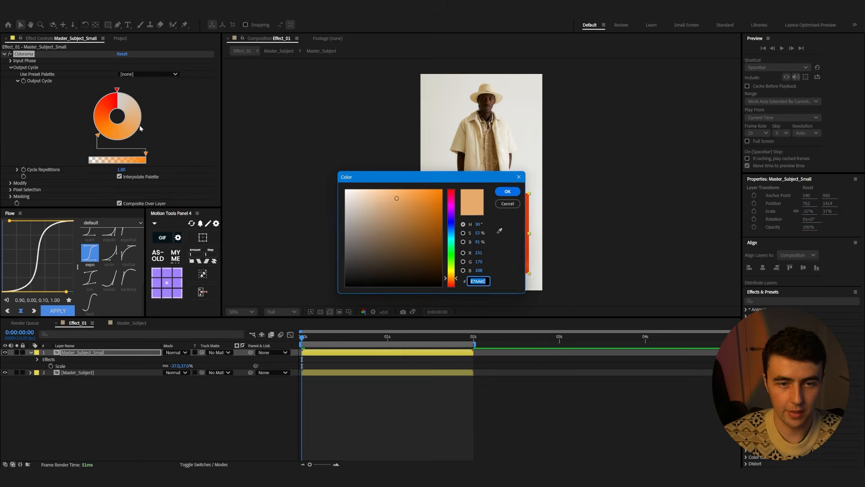
pyautogui.moveTo(453, 232); pyautogui.dragTo(456, 225)
pyautogui.moveTo(404, 197)
pyautogui.mouseDown()
pyautogui.moveTo(408, 188)
pyautogui.moveTo(434, 187)
pyautogui.moveTo(422, 186)
pyautogui.mouseUp()
pyautogui.press('Return')
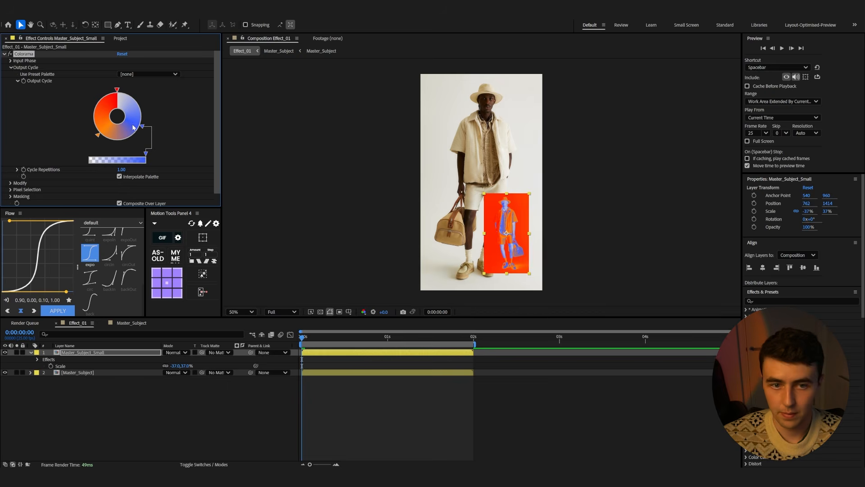
# Change the top Output Cycle marker to a pale tint
pyautogui.doubleClick(117, 91)
pyautogui.moveTo(380, 207); pyautogui.dragTo(343, 188)
pyautogui.click(511, 190)
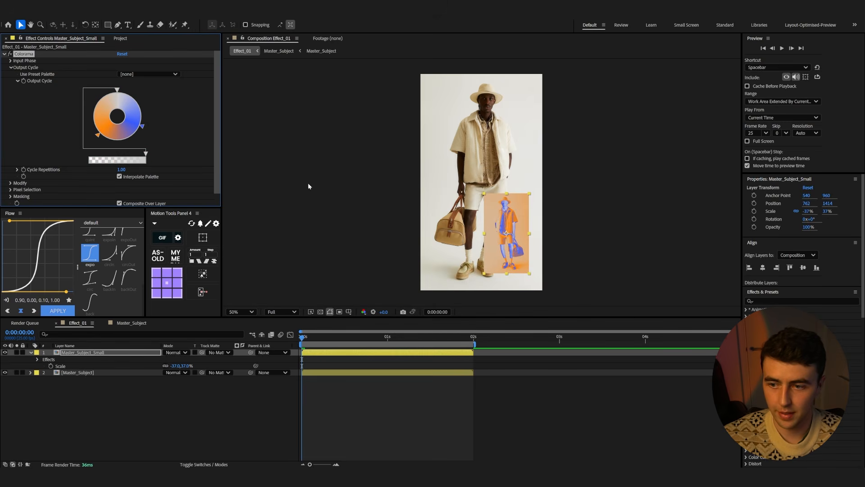
# Nudge the orange marker on the Output Cycle wheel and preview the coloured result
pyautogui.press('space')
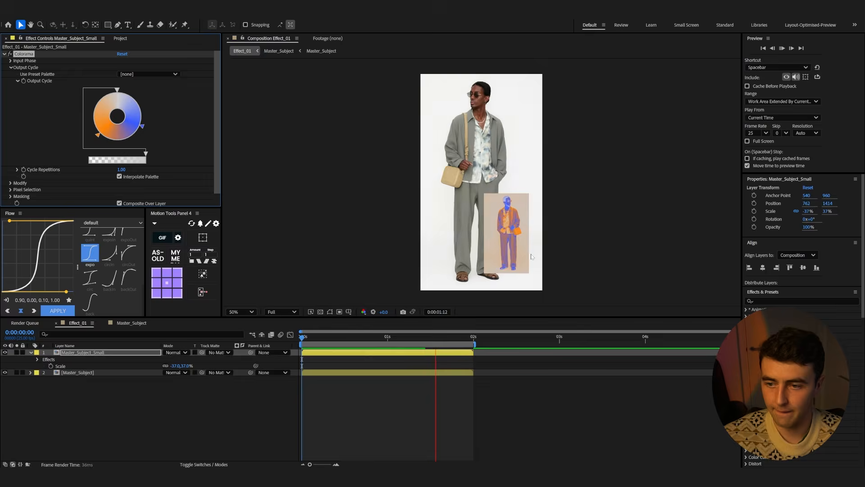
pyautogui.press('space')
pyautogui.moveTo(97, 134); pyautogui.dragTo(93, 128)
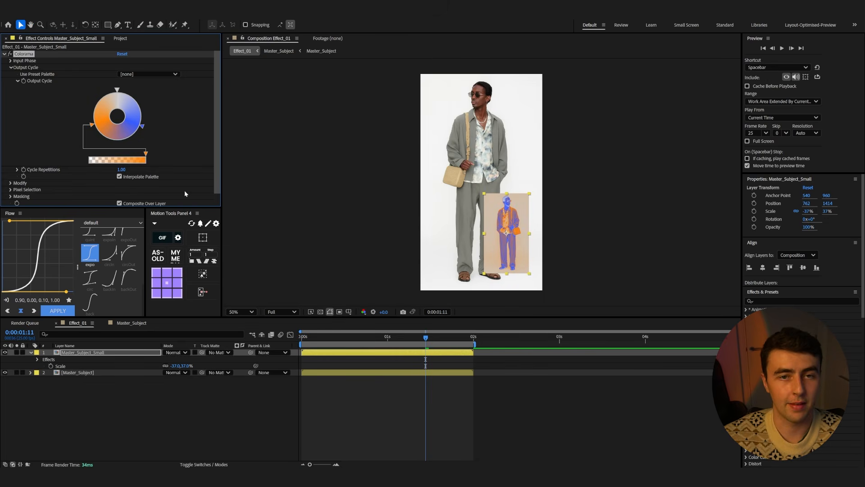
pyautogui.press('space')
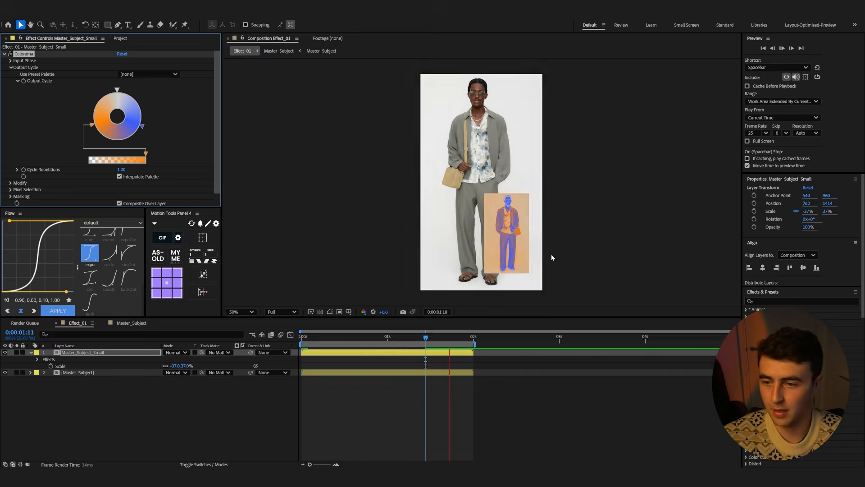
pyautogui.press('space')
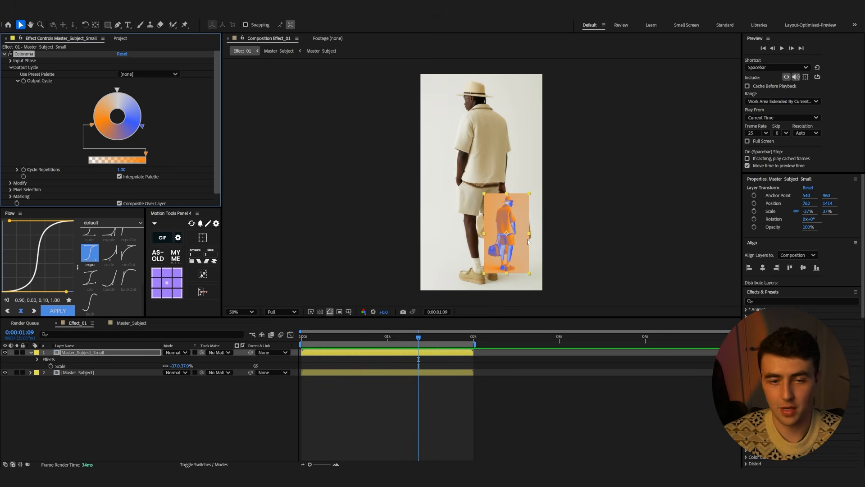
# Add the Effect Overlay Texture Grain clip to the composition and scale it to 44%
pyautogui.click(198, 411)
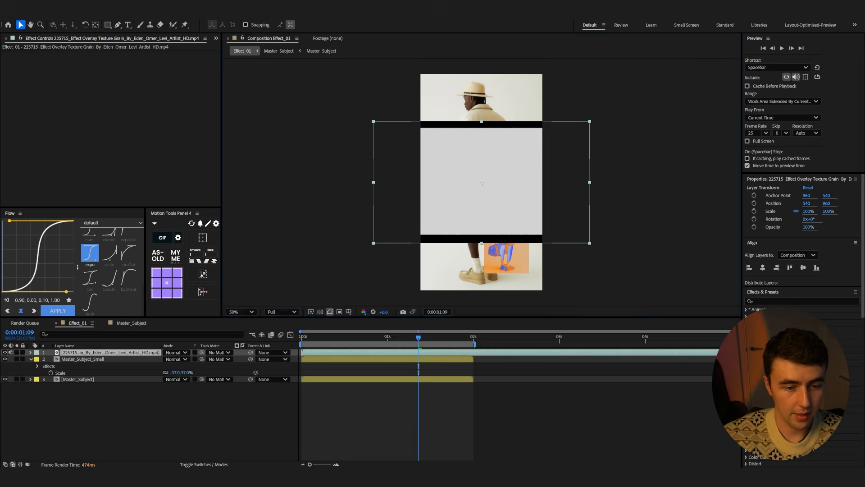
pyautogui.press('s')
pyautogui.moveTo(192, 360); pyautogui.dragTo(168, 361)
# Rotate the grain overlay 90° and position it over the small subject layer
pyautogui.press('r')
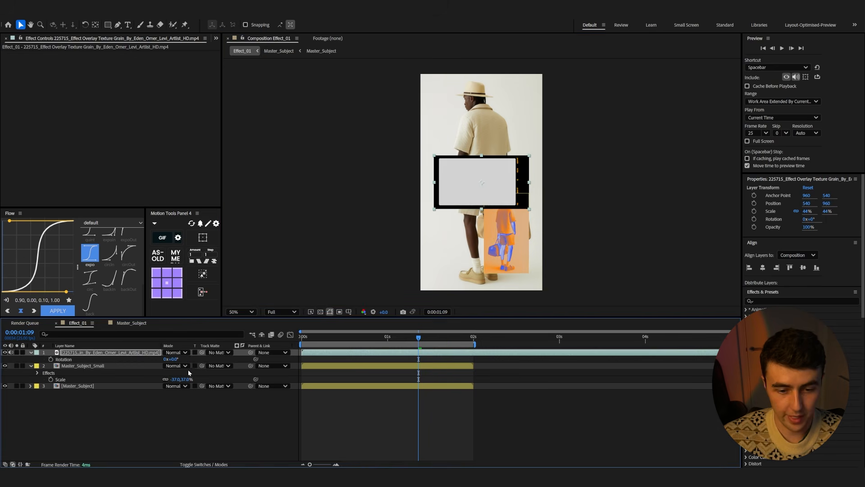
pyautogui.click(174, 359)
pyautogui.write('90')
pyautogui.press('Return')
pyautogui.moveTo(490, 197); pyautogui.dragTo(512, 254)
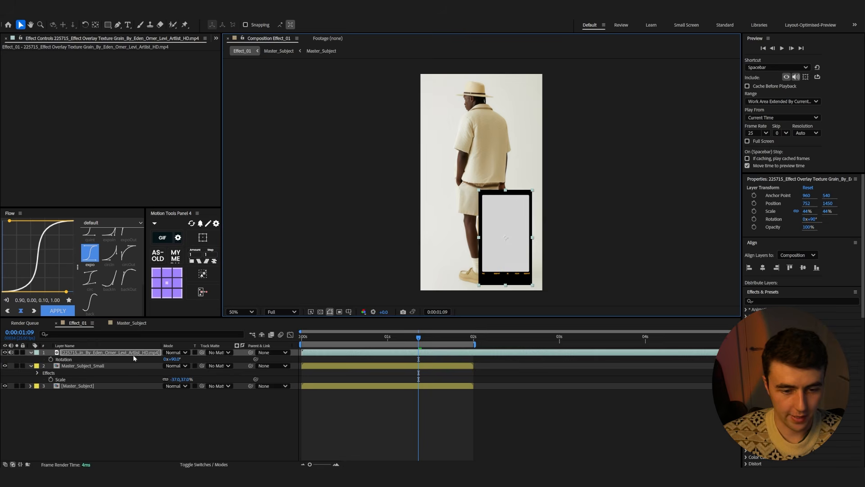
# Set the grain overlay's scale to 41% and realign it over the small subject layer
pyautogui.moveTo(132, 353); pyautogui.dragTo(137, 381)
pyautogui.press('s')
pyautogui.click(185, 380)
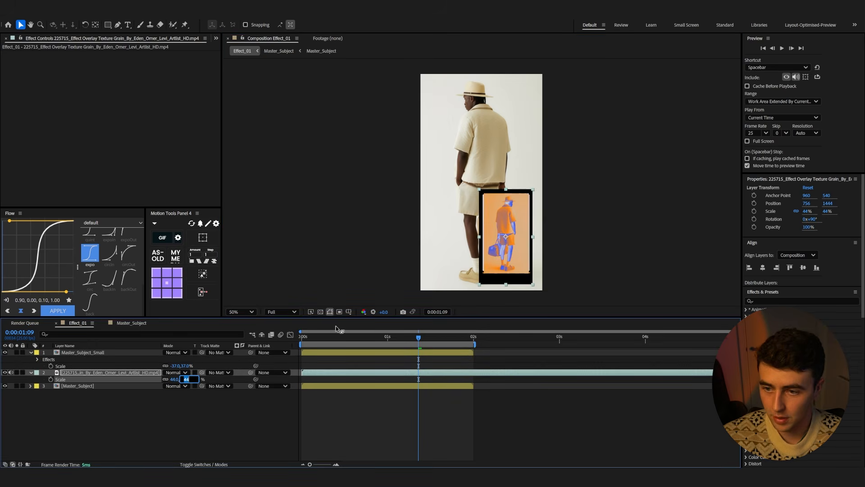
pyautogui.press('Down')
pyautogui.press('Down')
pyautogui.press('Down')
pyautogui.click(504, 244)
pyautogui.moveTo(503, 242); pyautogui.dragTo(504, 244)
pyautogui.moveTo(108, 372); pyautogui.dragTo(104, 354)
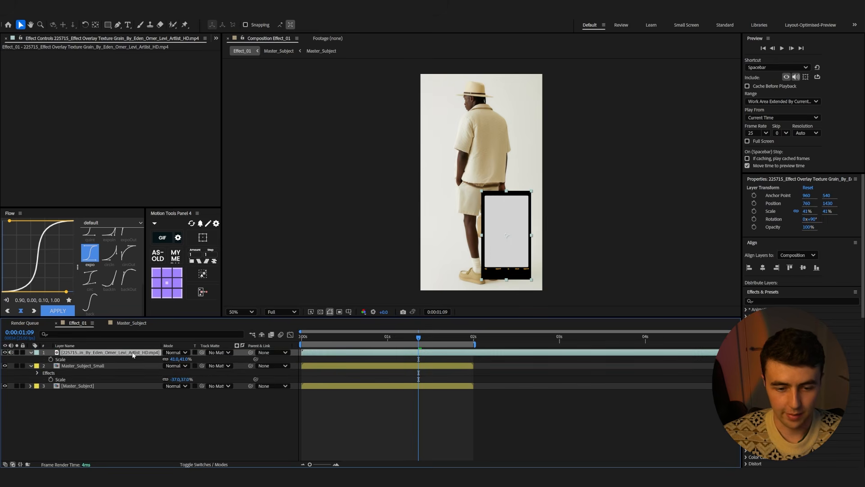
# Set the grain overlay's blend mode to Multiply and preview the result
pyautogui.click(175, 352)
pyautogui.click(192, 85)
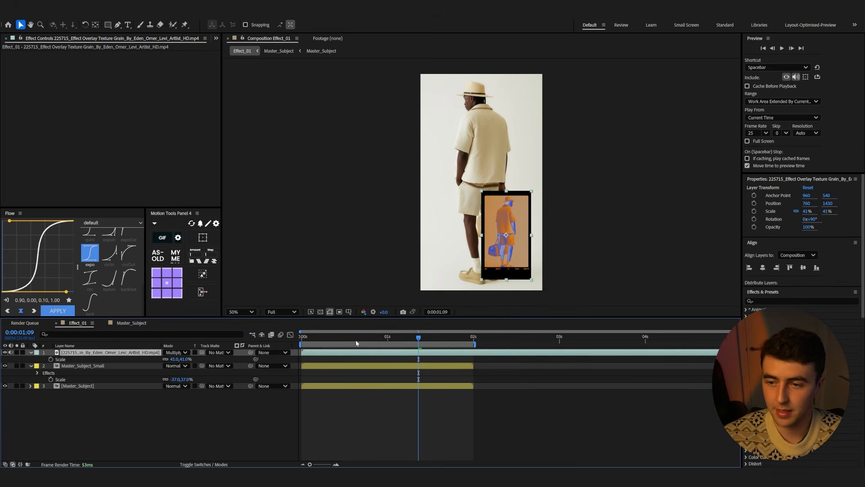
pyautogui.press('space')
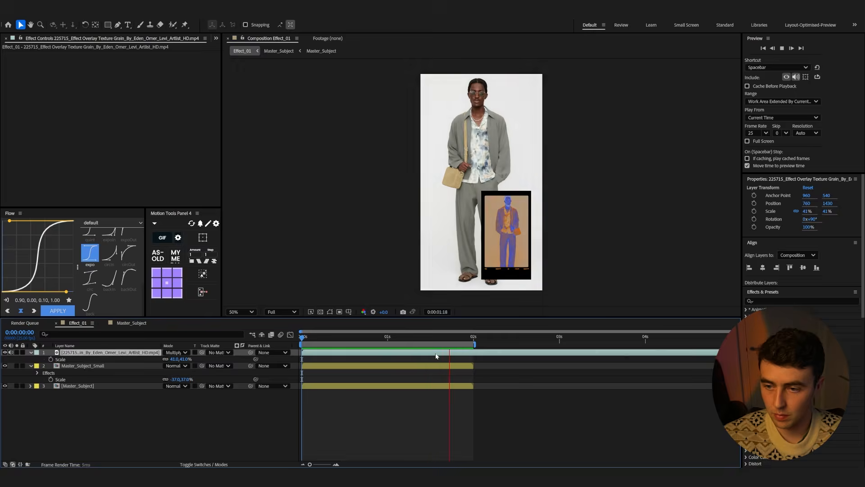
# Apply the Exposure effect to the Master_Subject_Small layer
pyautogui.click(97, 366)
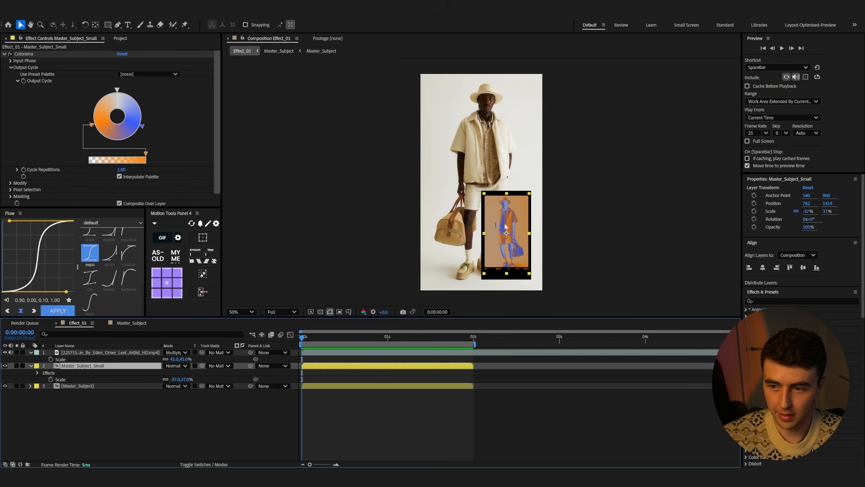
pyautogui.hotkey('ctrl', 'space')
pyautogui.write('expo')
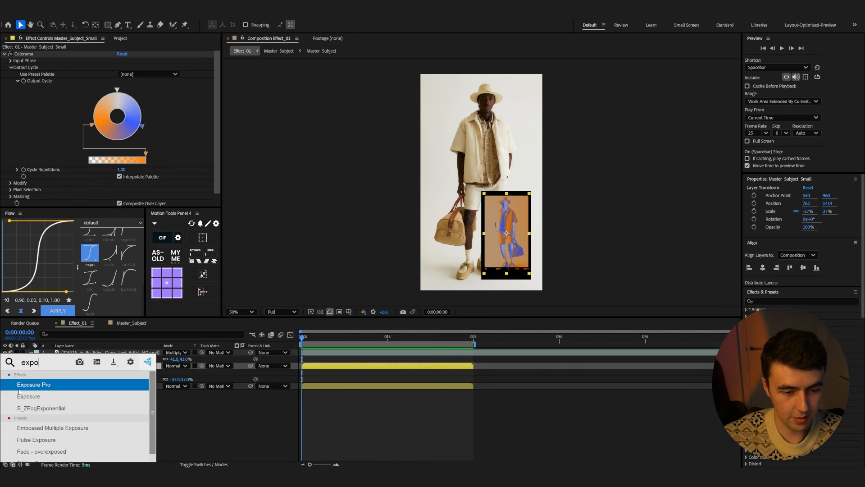
pyautogui.press('Down')
pyautogui.press('Return')
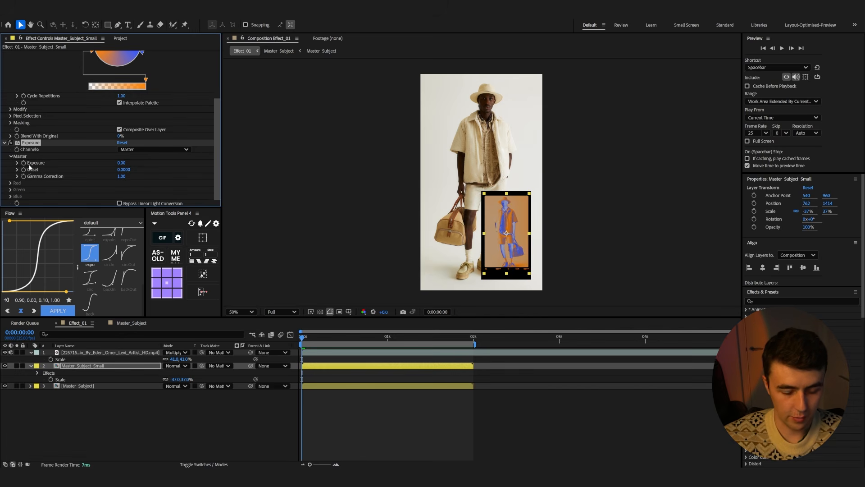
# Add a wiggle(2,7) expression to the Exposure value and preview the flicker
pyautogui.keyDown('alt'); pyautogui.click(23, 163); pyautogui.keyUp('alt')
pyautogui.write('wiggle()')
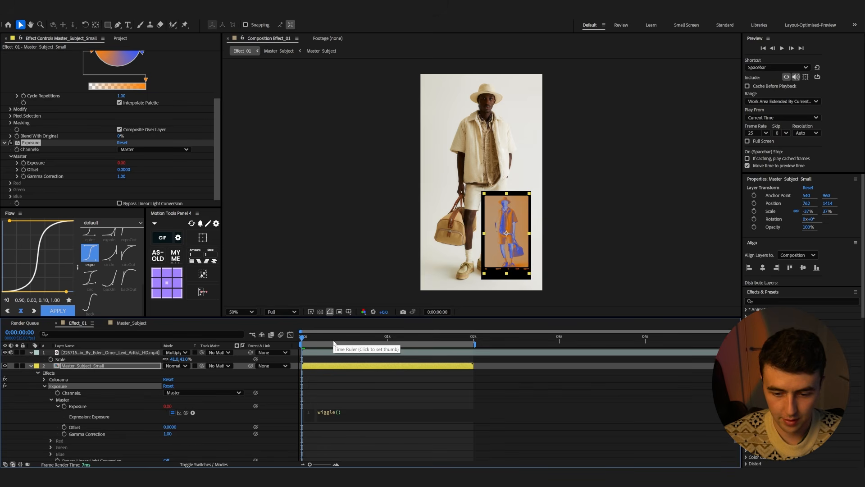
pyautogui.write('2,')
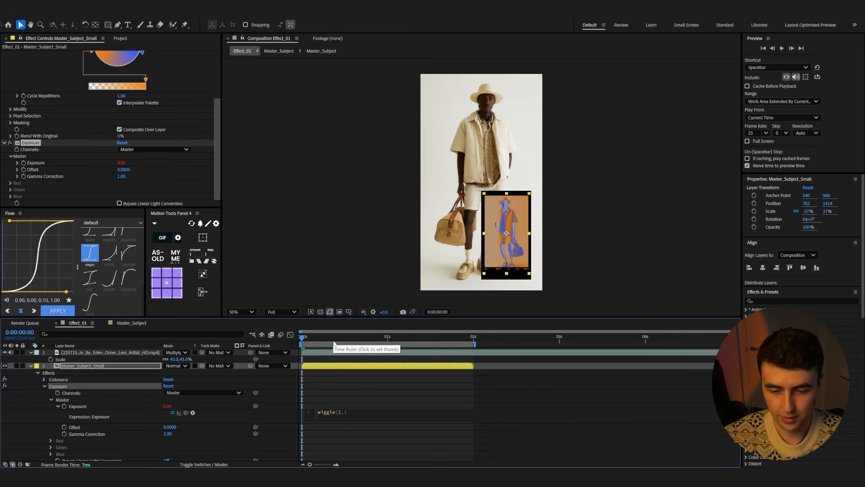
pyautogui.write('7')
pyautogui.click(460, 382)
pyautogui.press('space')
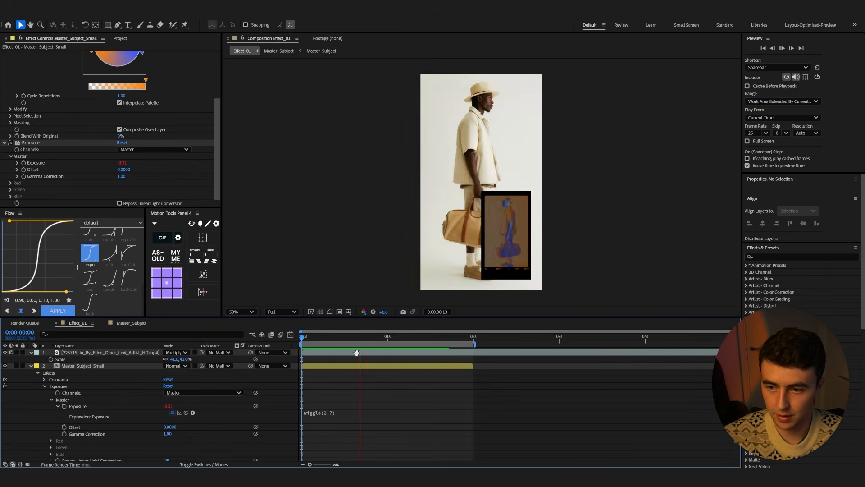
# Edit the Exposure expression to wiggle(5,.2) and preview the result
pyautogui.click(338, 412)
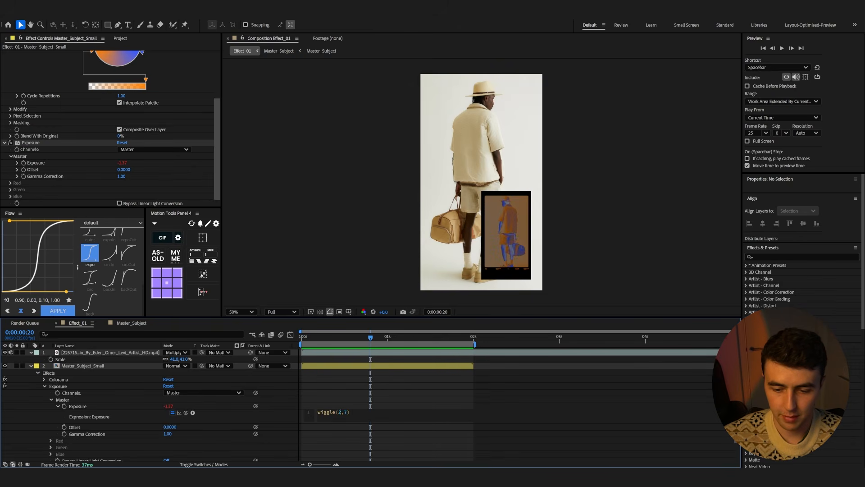
pyautogui.write('1,')
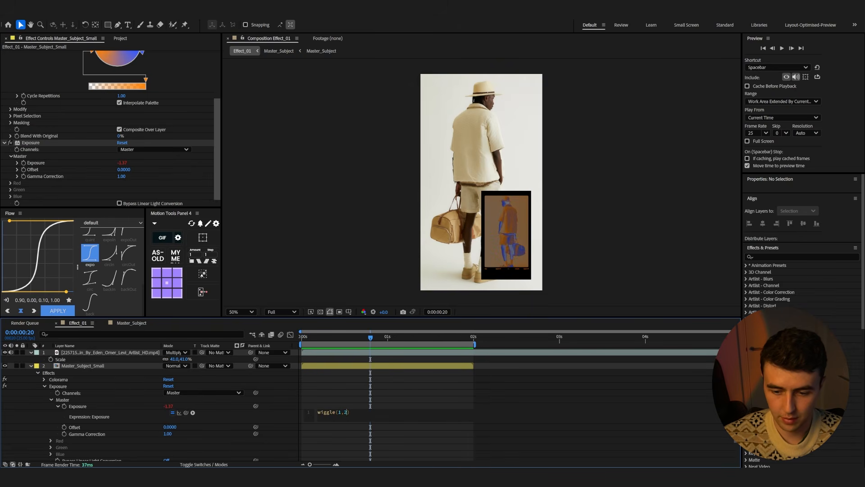
pyautogui.click(487, 415)
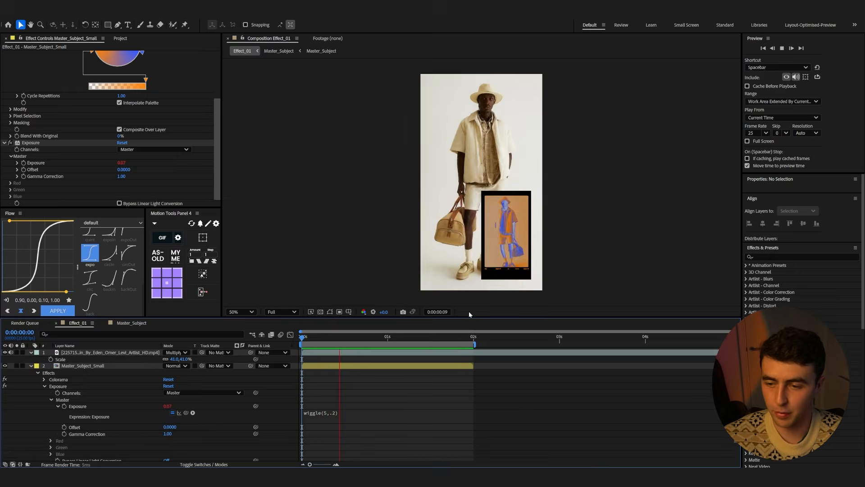
pyautogui.press('space')
pyautogui.moveTo(391, 341); pyautogui.dragTo(299, 345)
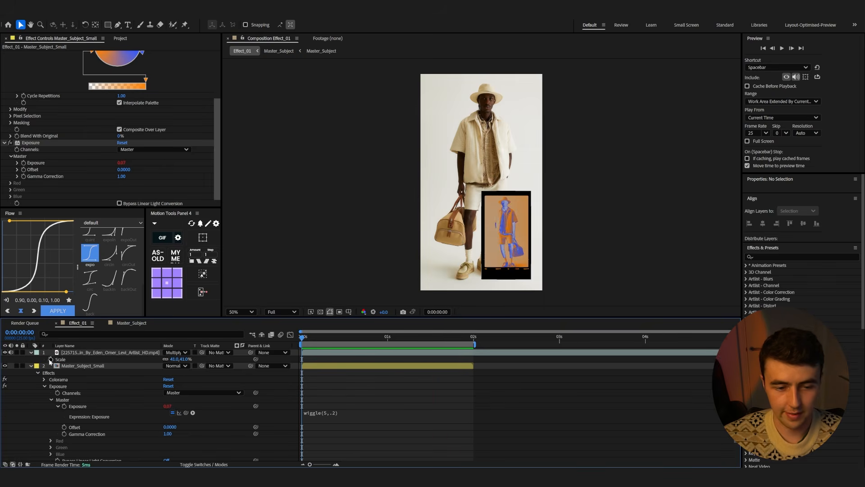
# Create a new adjustment layer above Master_Subject and name it Blur
pyautogui.click(31, 366)
pyautogui.click(79, 373)
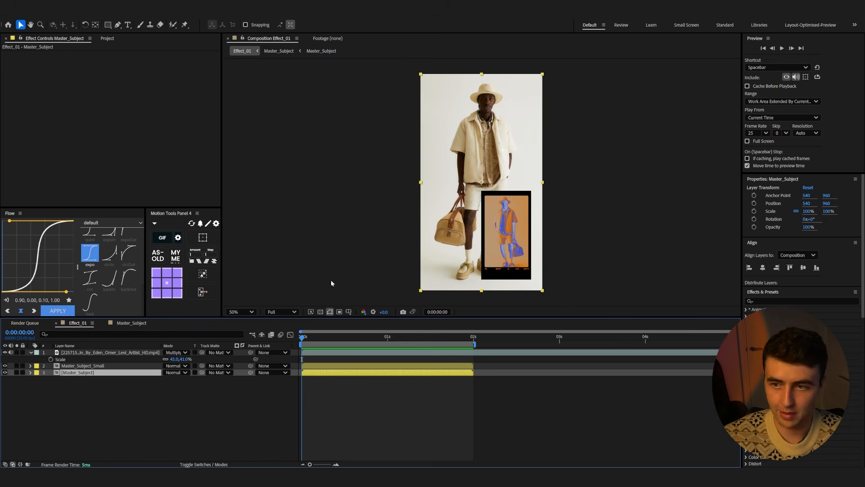
pyautogui.click(111, 400)
pyautogui.click(78, 373)
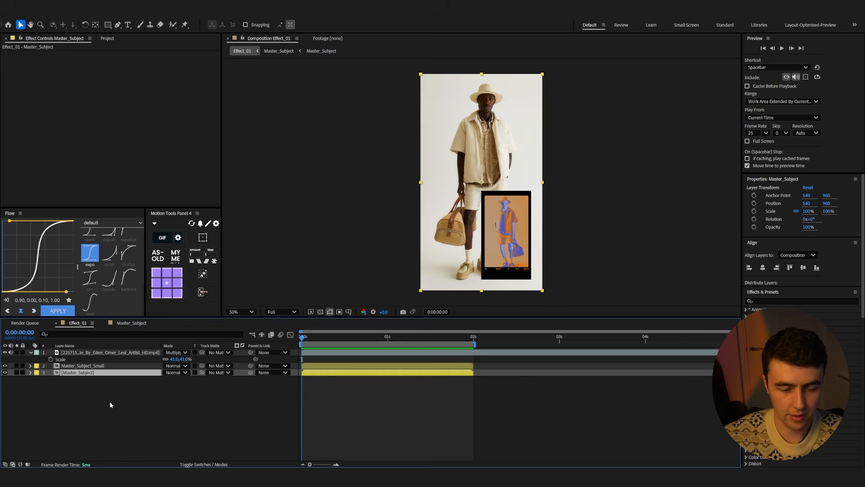
pyautogui.rightClick(98, 413)
pyautogui.moveTo(144, 320)
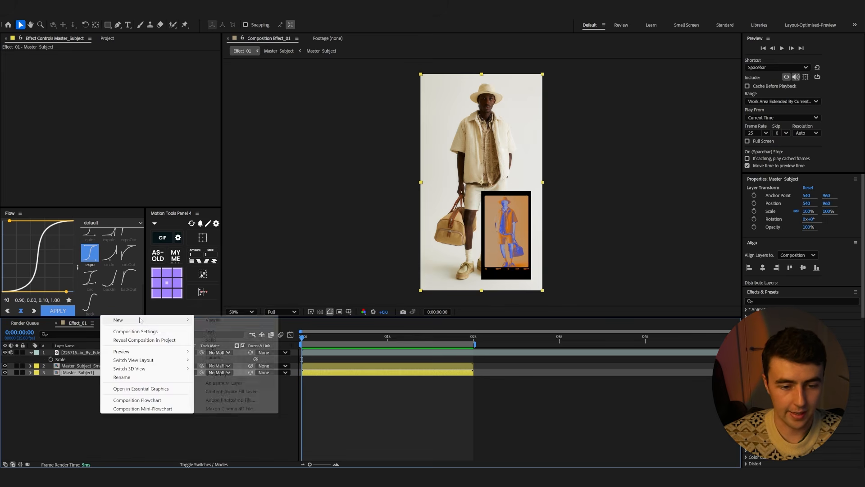
pyautogui.click(217, 382)
pyautogui.press('Return')
pyautogui.write('Blur')
pyautogui.press('Return')
# Apply Directional Blur to the Blur layer with blur length 16.9 and direction 107°
pyautogui.hotkey('ctrl', 'space')
pyautogui.write('dis')
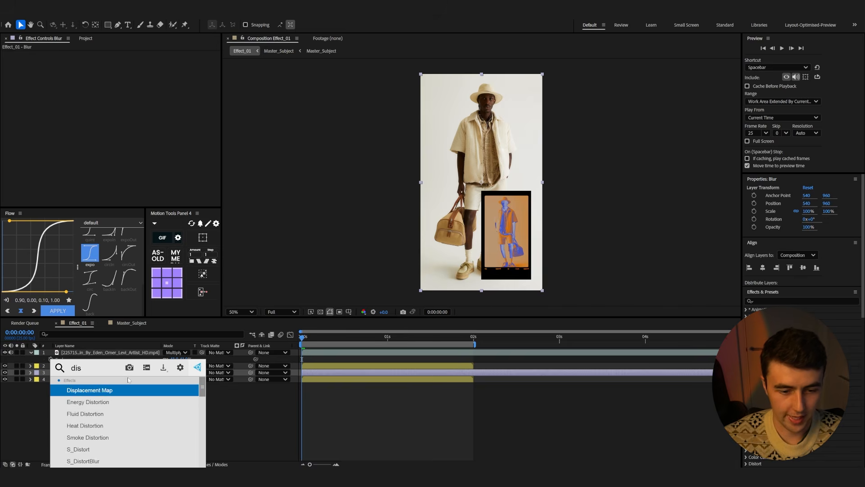
pyautogui.write('r')
pyautogui.press('BackSpace')
pyautogui.press('BackSpace')
pyautogui.write('r')
pyautogui.click(102, 388)
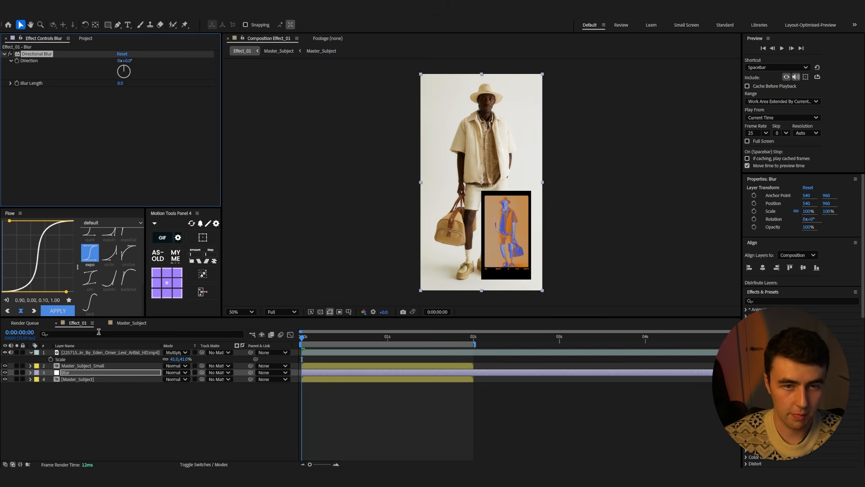
pyautogui.moveTo(120, 83); pyautogui.dragTo(211, 88)
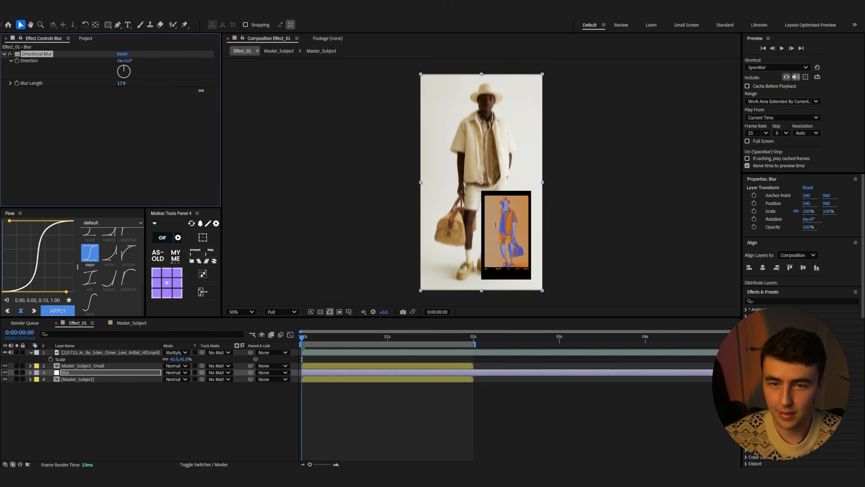
pyautogui.moveTo(131, 63); pyautogui.dragTo(171, 61)
# Draw an elliptical mask around the main subject on the Blur layer and invert it
pyautogui.click(107, 24)
pyautogui.click(136, 43)
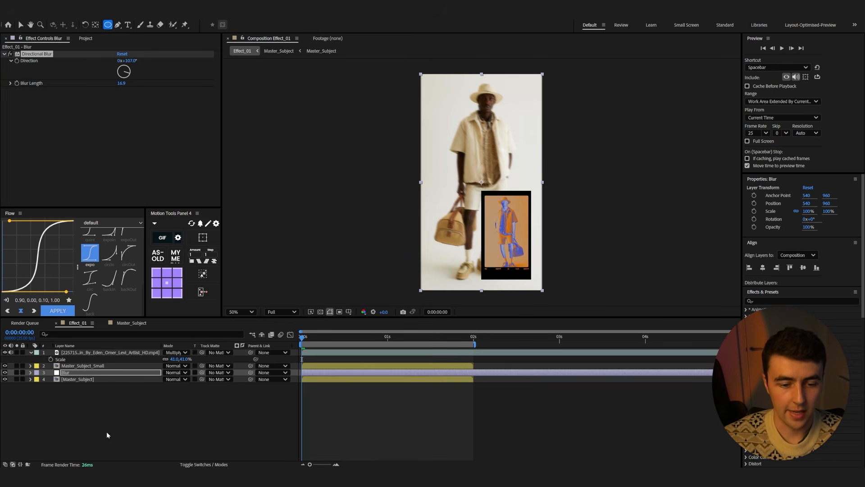
pyautogui.click(83, 373)
pyautogui.moveTo(430, 83)
pyautogui.mouseDown()
pyautogui.moveTo(485, 212)
pyautogui.moveTo(527, 271)
pyautogui.mouseUp()
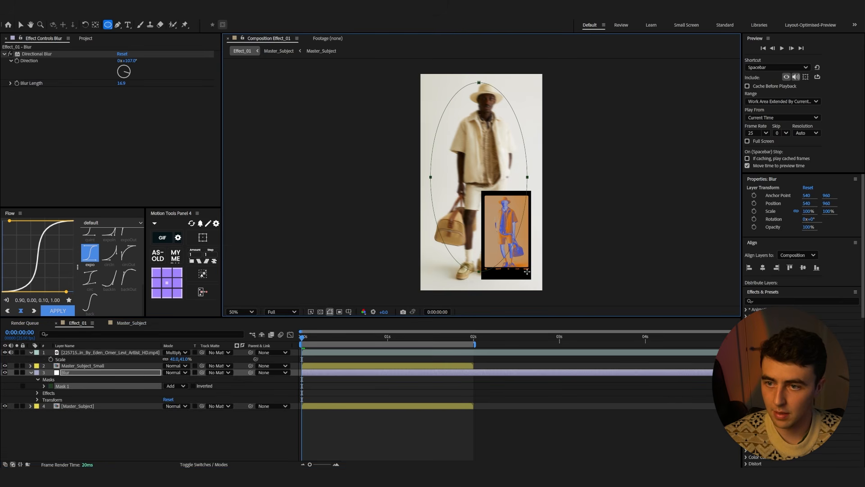
pyautogui.click(194, 386)
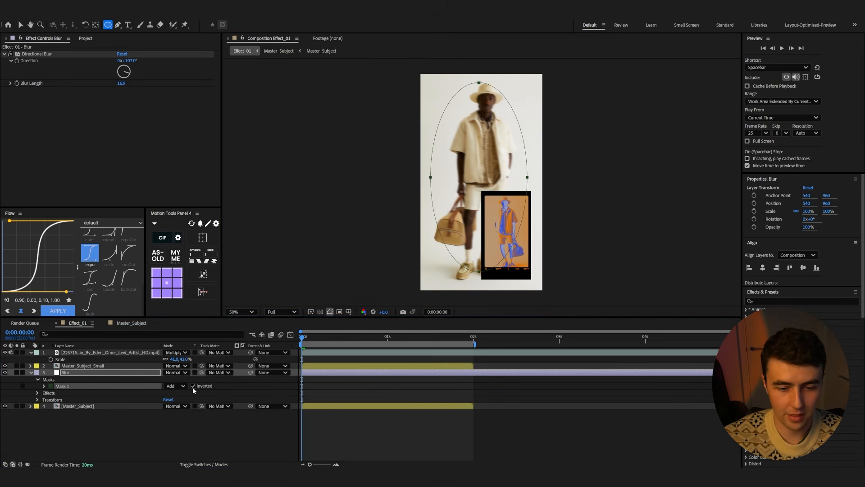
# Set the mask feather to 153 pixels and preview the blurred edges
pyautogui.click(44, 386)
pyautogui.moveTo(172, 400); pyautogui.dragTo(229, 398)
pyautogui.moveTo(239, 397); pyautogui.dragTo(239, 398)
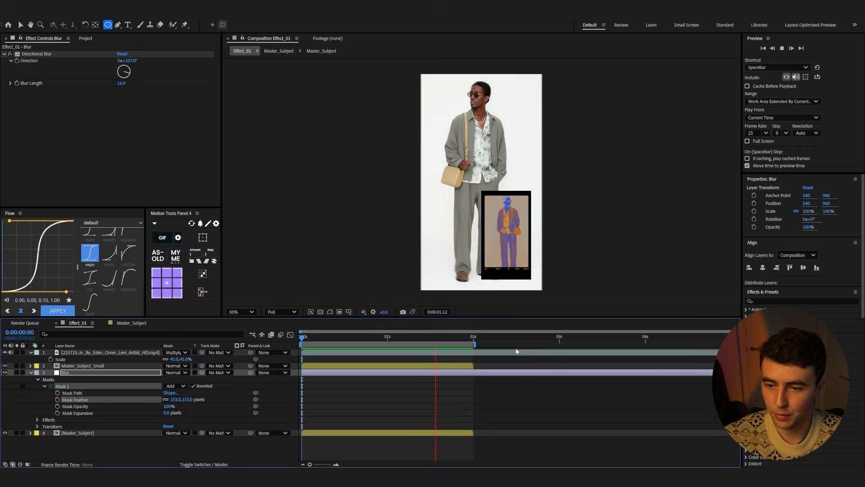
pyautogui.press('space')
pyautogui.moveTo(320, 338); pyautogui.dragTo(305, 339)
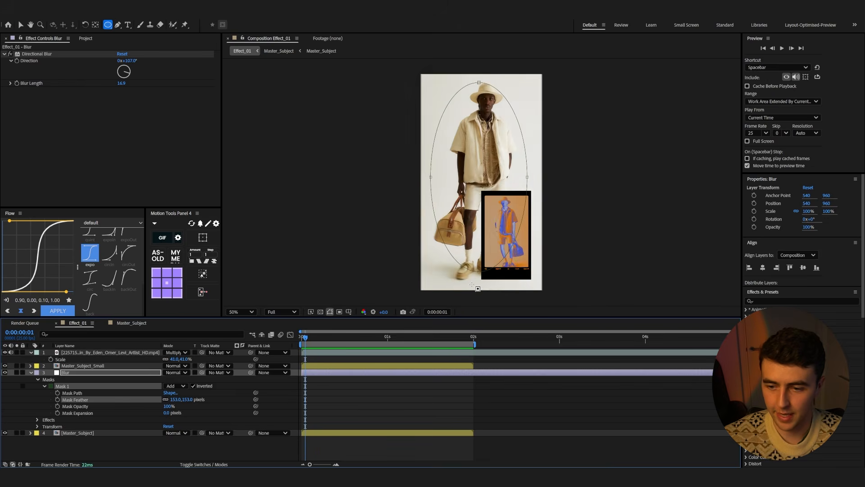
pyautogui.scroll(4, 475, 288)
pyautogui.scroll(-4, 444, 248)
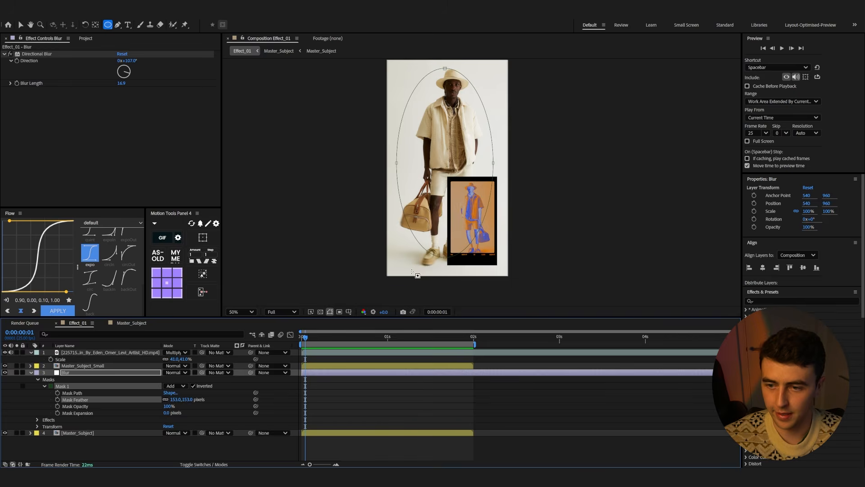
pyautogui.press('space')
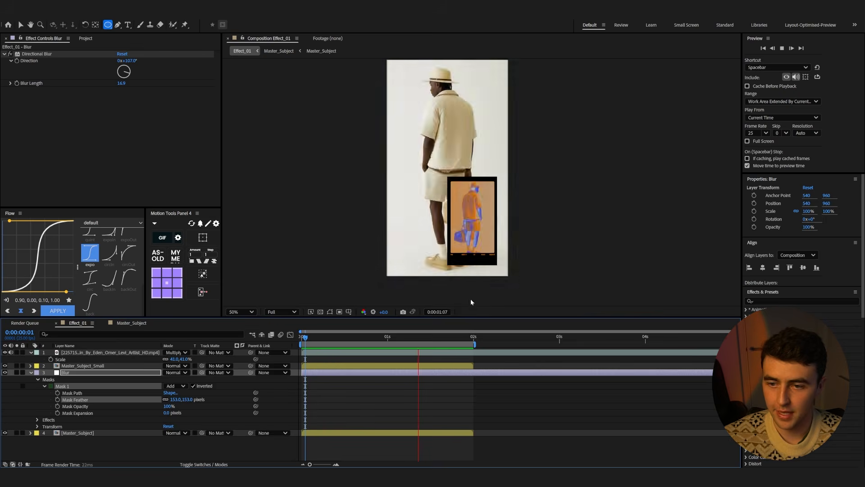
# Apply Chromatic Aberration to the Master_Subject layer with a distance of 3% and preview
pyautogui.click(108, 433)
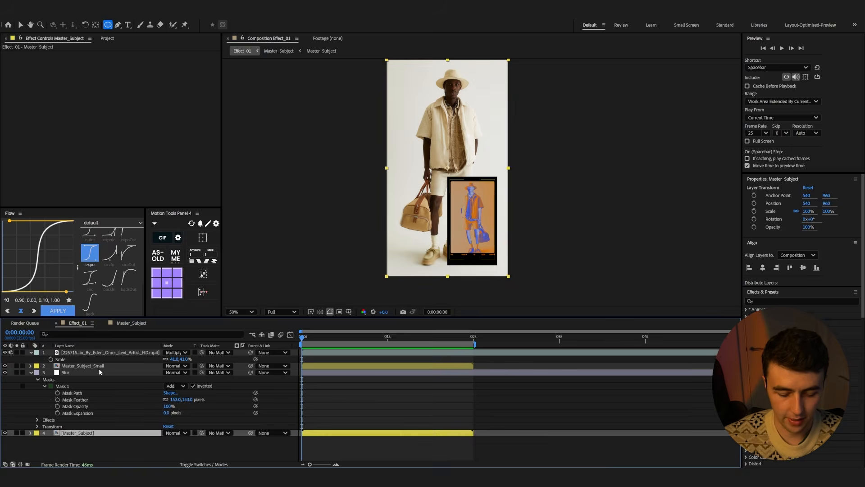
pyautogui.hotkey('ctrl', 'space')
pyautogui.write('chroma')
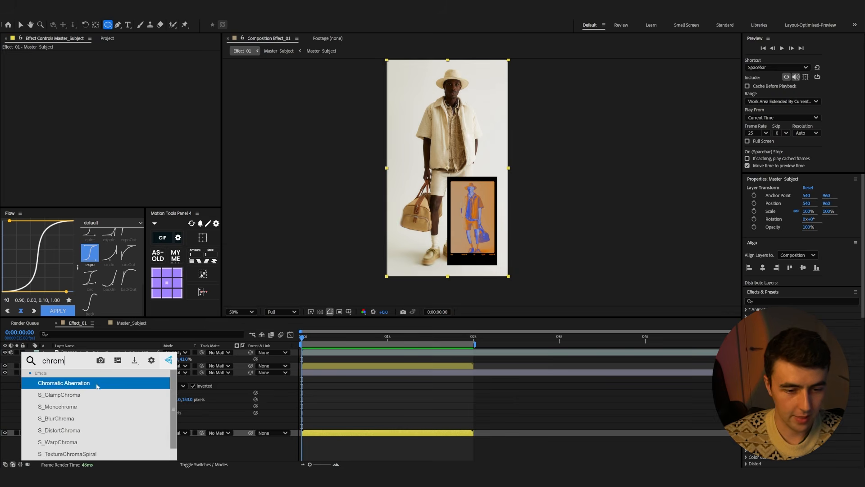
pyautogui.press('Return')
pyautogui.scroll(2, 412, 161)
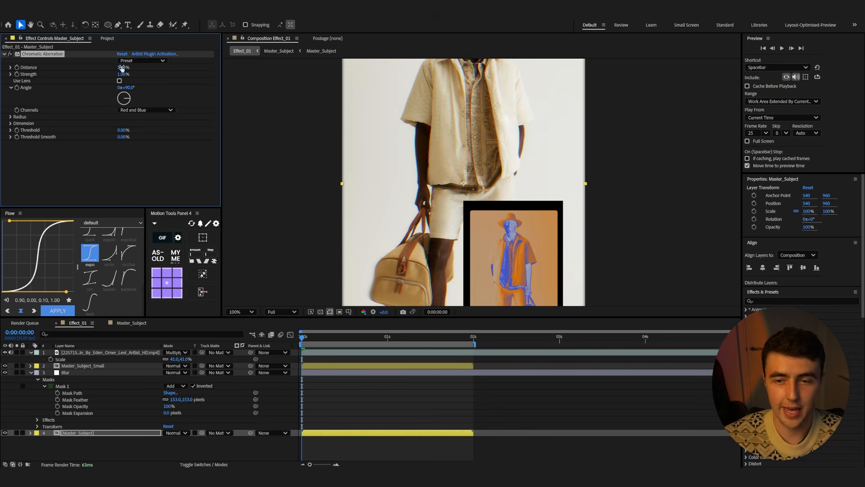
pyautogui.write('3')
pyautogui.press('Return')
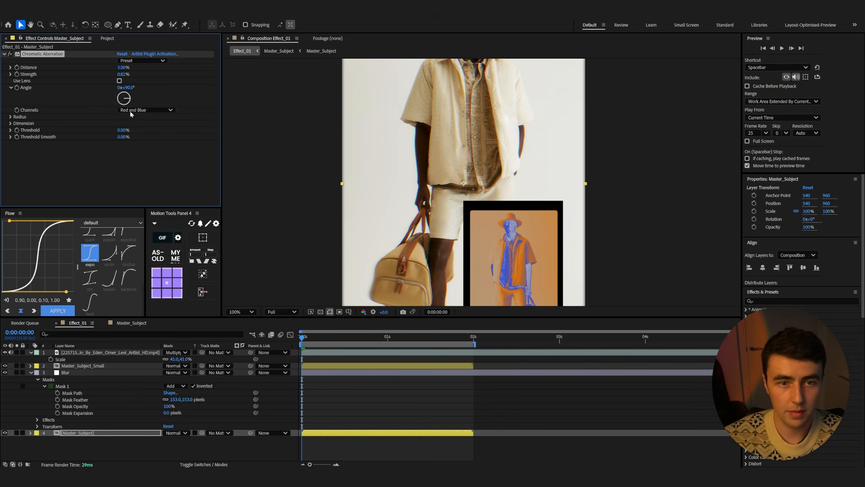
pyautogui.scroll(-2, 563, 221)
pyautogui.press('space')
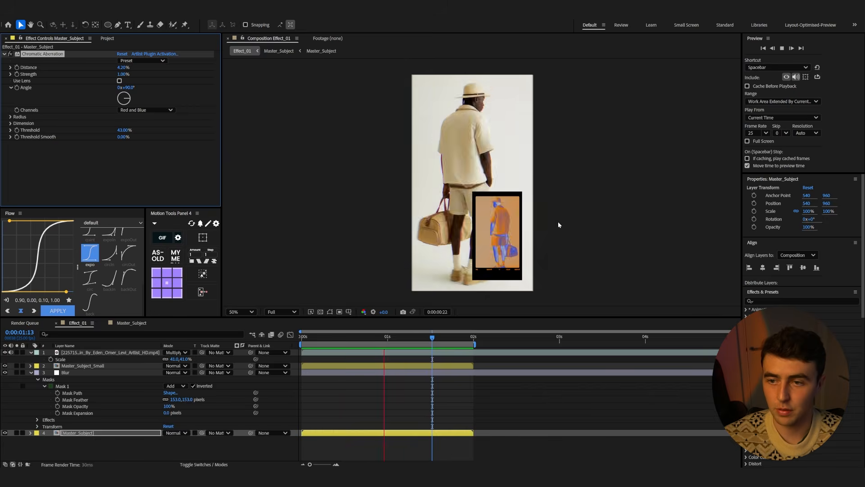
pyautogui.press('space')
pyautogui.click(31, 373)
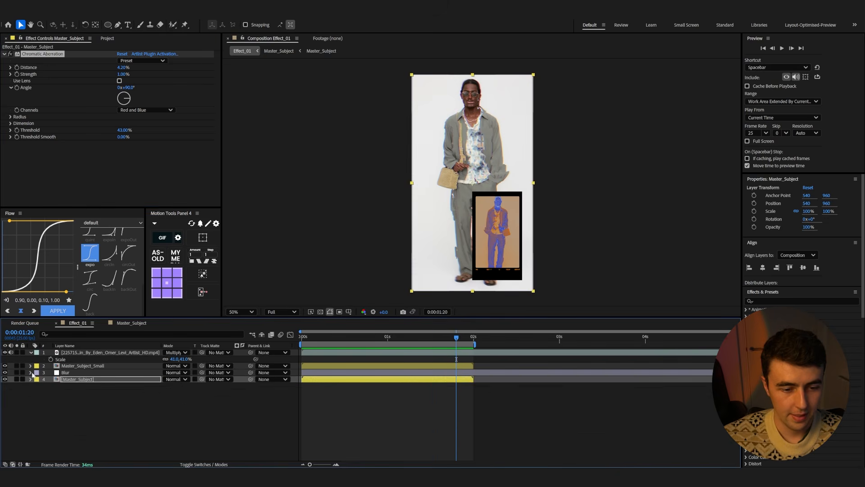
pyautogui.click(68, 391)
pyautogui.click(30, 352)
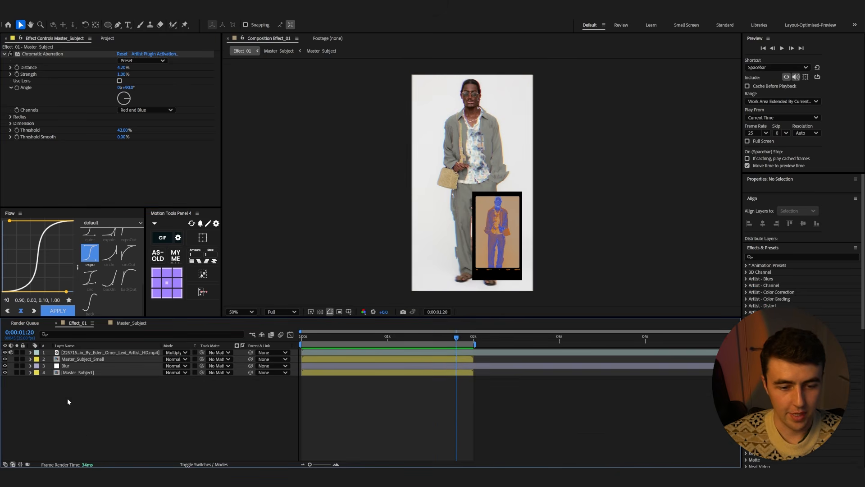
pyautogui.press('space')
pyautogui.press('space')
pyautogui.press('Home')
# Create a text layer reading "outfit" beside the subject
pyautogui.click(127, 24)
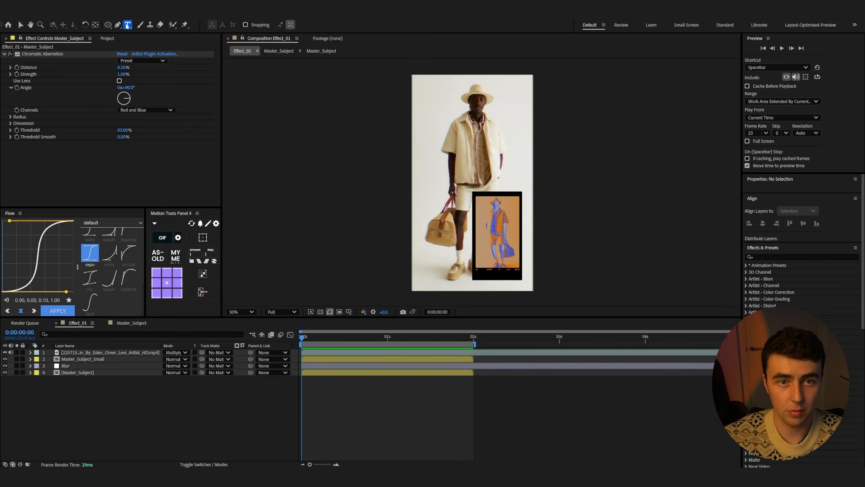
pyautogui.click(427, 173)
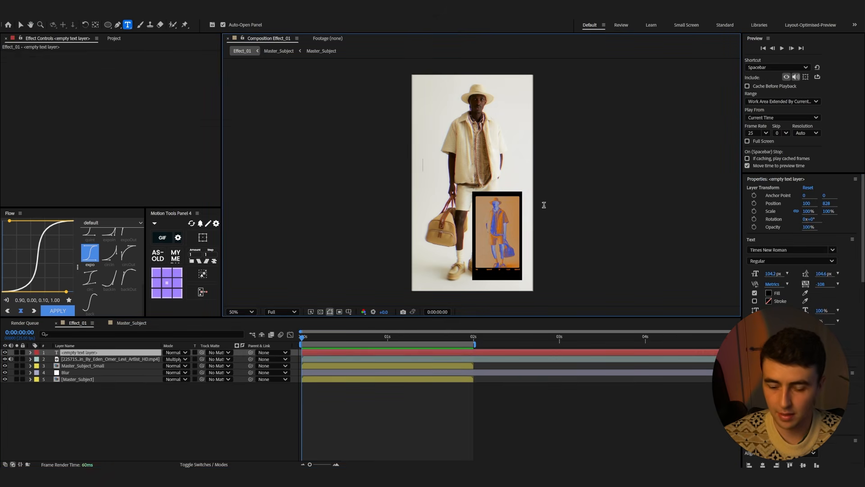
pyautogui.write('ofit')
pyautogui.press('BackSpace')
pyautogui.press('BackSpace')
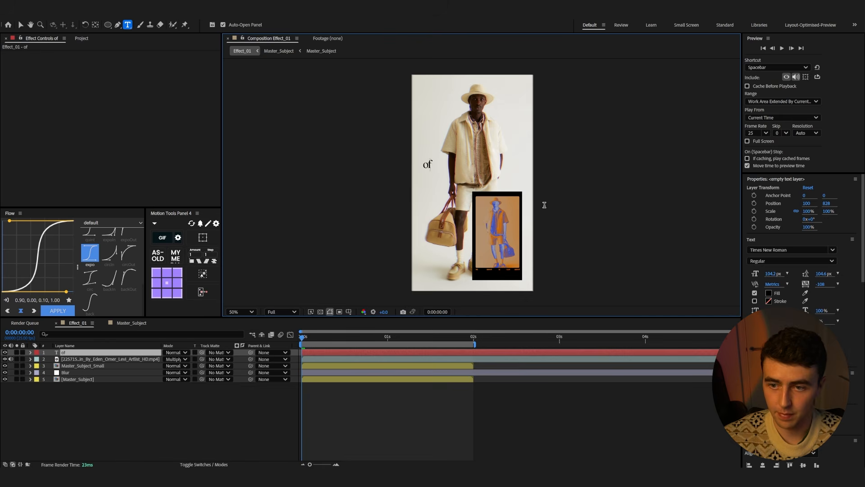
pyautogui.write('utfit')
pyautogui.press('Escape')
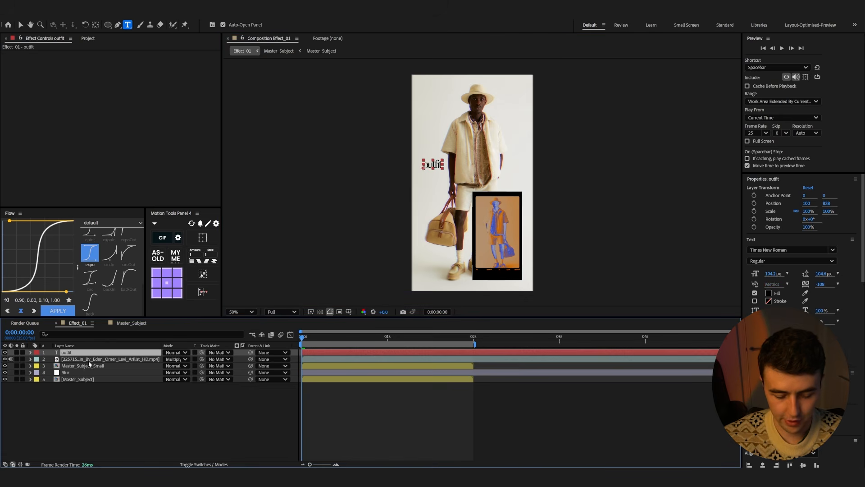
# Scale the outfit text to 42% and move it beside the subject's head
pyautogui.press('s')
pyautogui.moveTo(189, 360); pyautogui.dragTo(163, 360)
pyautogui.press('v')
pyautogui.scroll(1, 437, 159)
pyautogui.moveTo(437, 159); pyautogui.dragTo(392, 136)
# Add a new empty text layer, apply Display Comp Time to it, and place the timecode beside the outfit text
pyautogui.rightClick(101, 415)
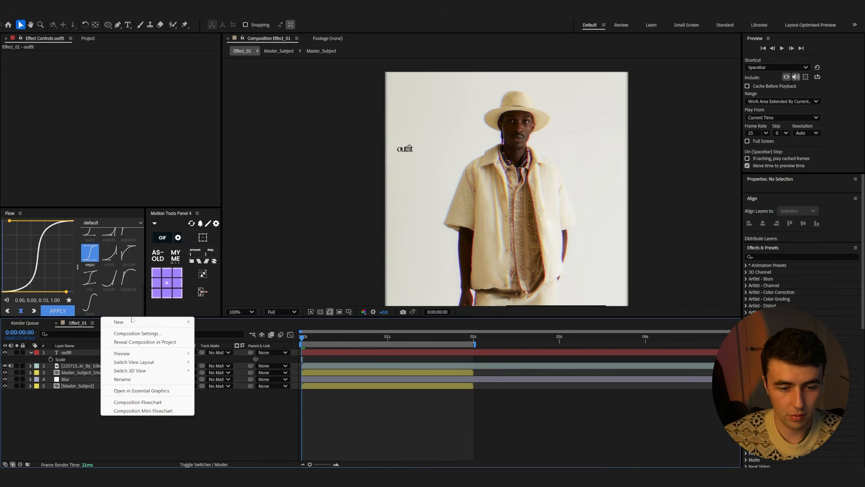
pyautogui.moveTo(132, 319)
pyautogui.click(235, 333)
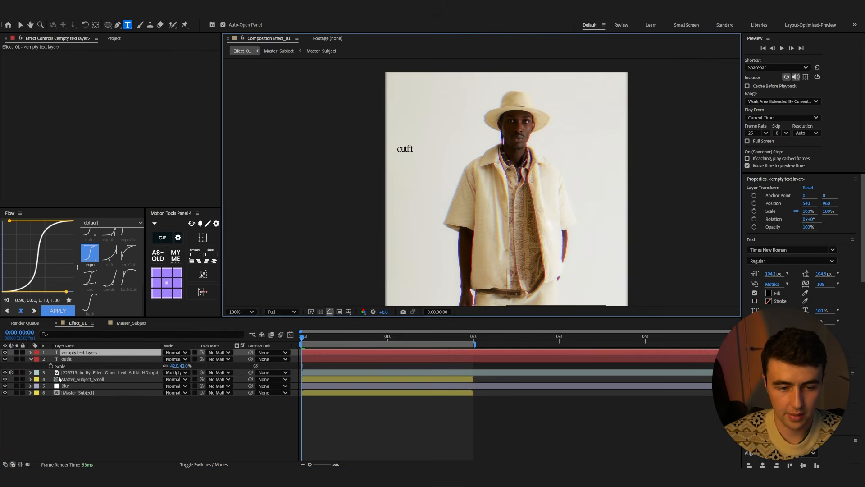
pyautogui.hotkey('ctrl', 'space')
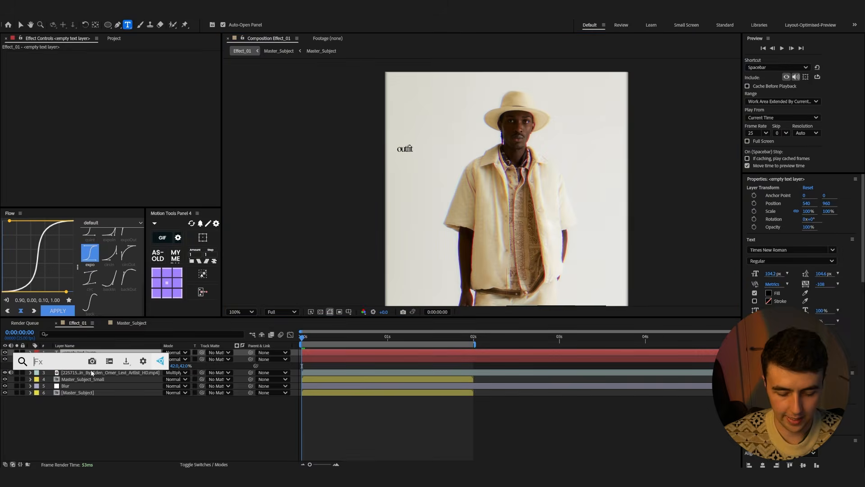
pyautogui.write('compo')
pyautogui.press('BackSpace')
pyautogui.write('t')
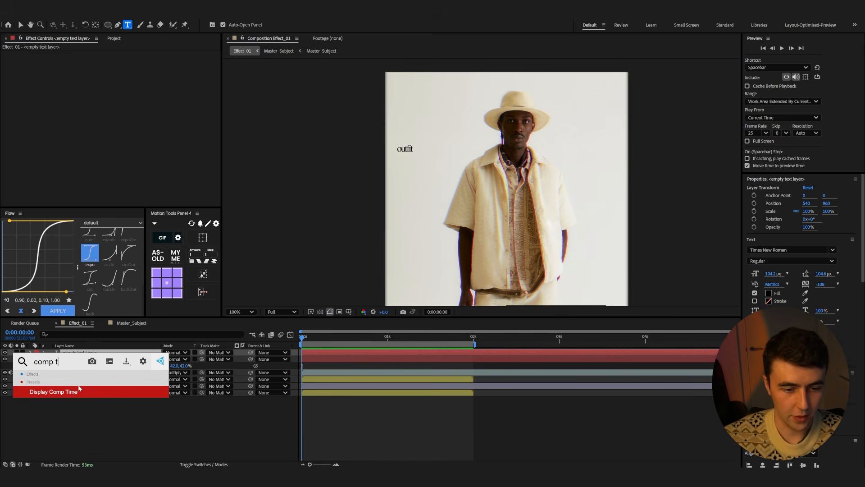
pyautogui.click(70, 392)
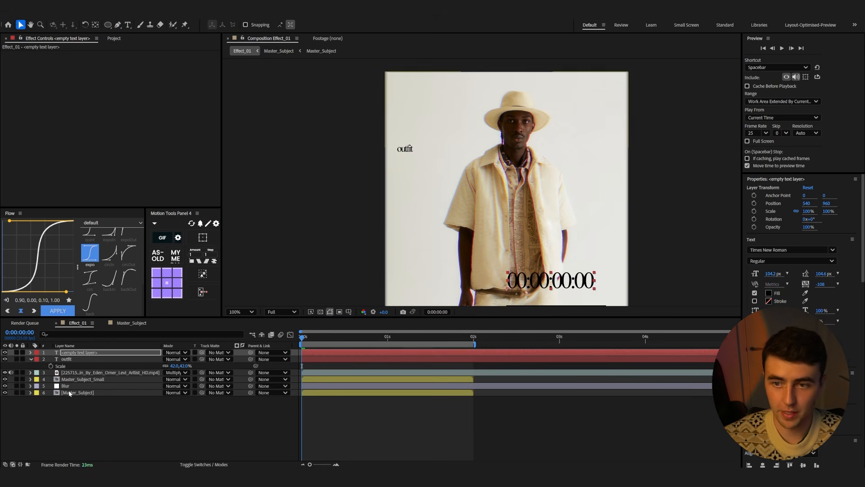
pyautogui.moveTo(583, 285); pyautogui.dragTo(494, 148)
# Preview the composition and switch the time display to frames
pyautogui.press('space')
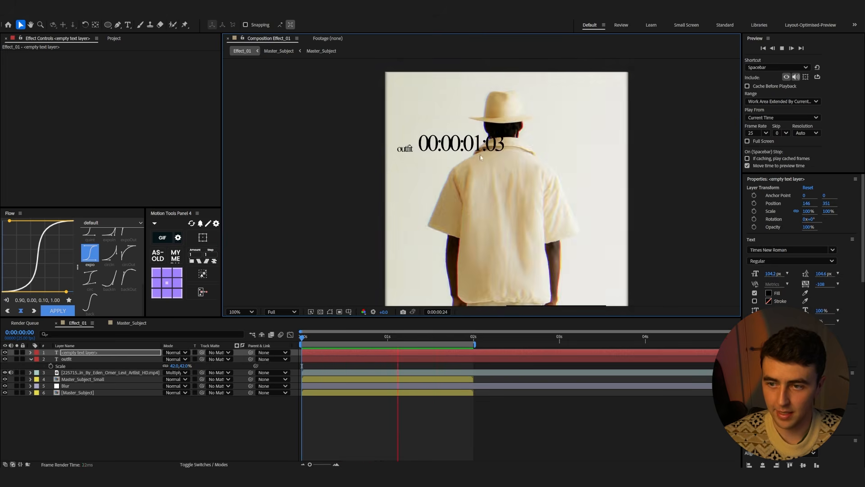
pyautogui.moveTo(336, 338); pyautogui.dragTo(299, 339)
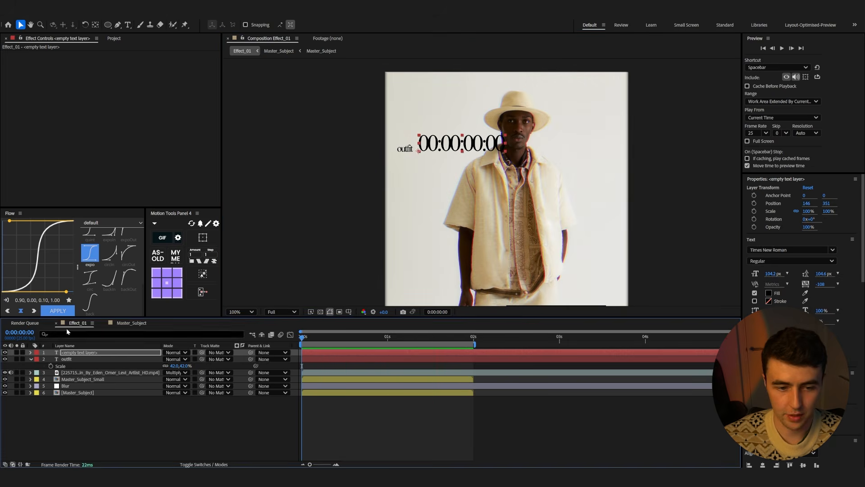
pyautogui.keyDown('ctrl'); pyautogui.click(27, 338); pyautogui.keyUp('ctrl')
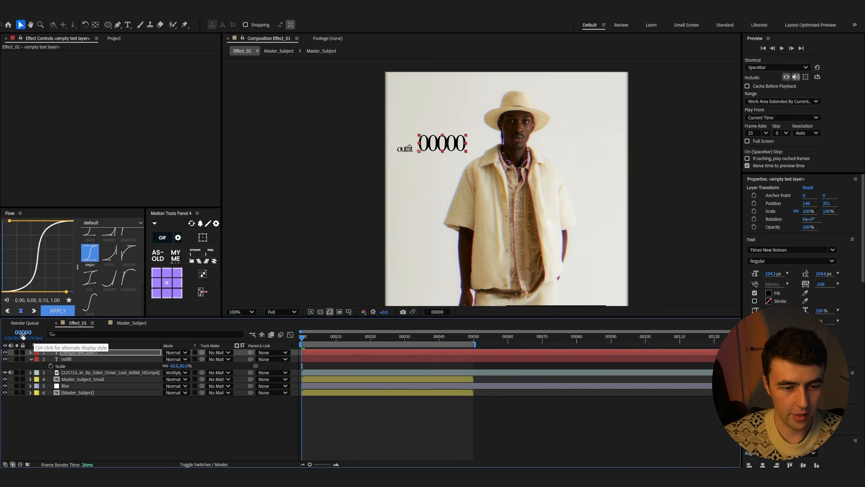
# Scale the timecode text to 34% and preview the result
pyautogui.moveTo(437, 144); pyautogui.dragTo(436, 146)
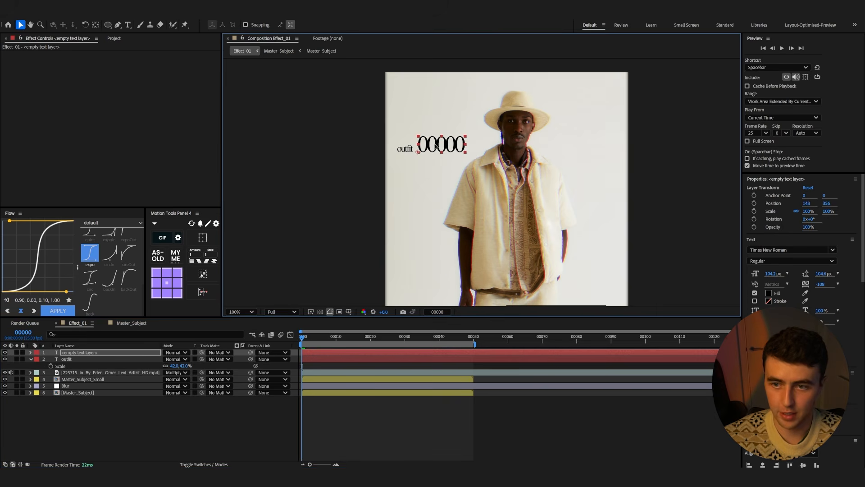
pyautogui.press('s')
pyautogui.moveTo(191, 359); pyautogui.dragTo(164, 357)
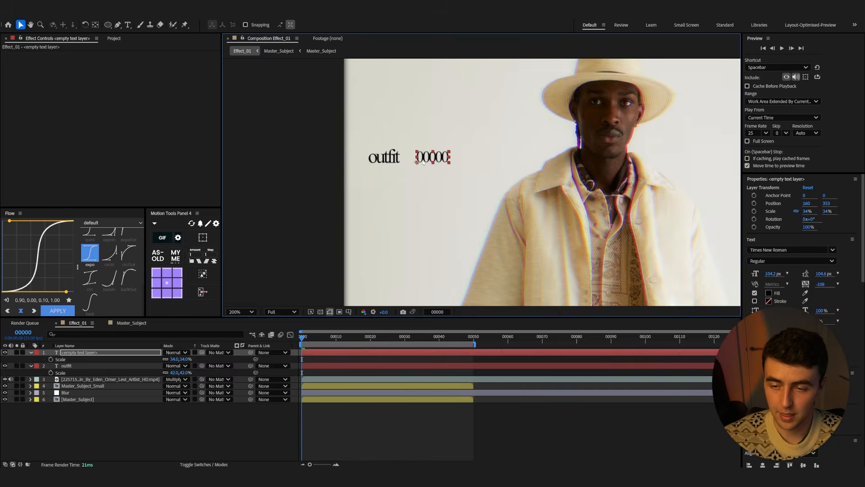
pyautogui.scroll(-1, 371, 195)
pyautogui.press('space')
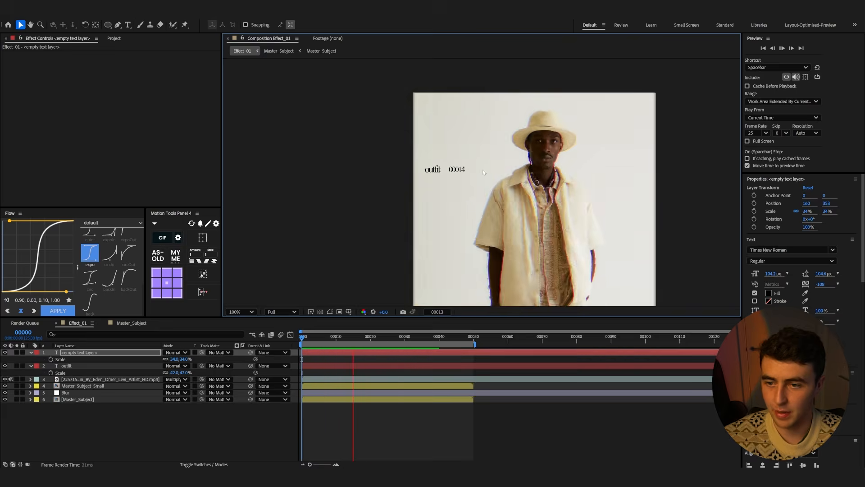
pyautogui.press('space')
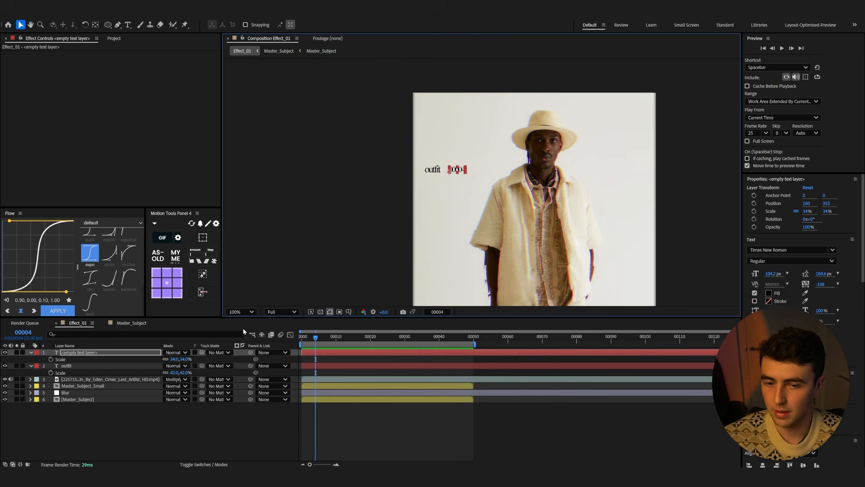
# Apply Gaussian Blur (Legacy) to the outfit text and paste the same effect onto the timecode text layer
pyautogui.click(72, 353)
pyautogui.keyDown('shift'); pyautogui.click(74, 365); pyautogui.keyUp('shift')
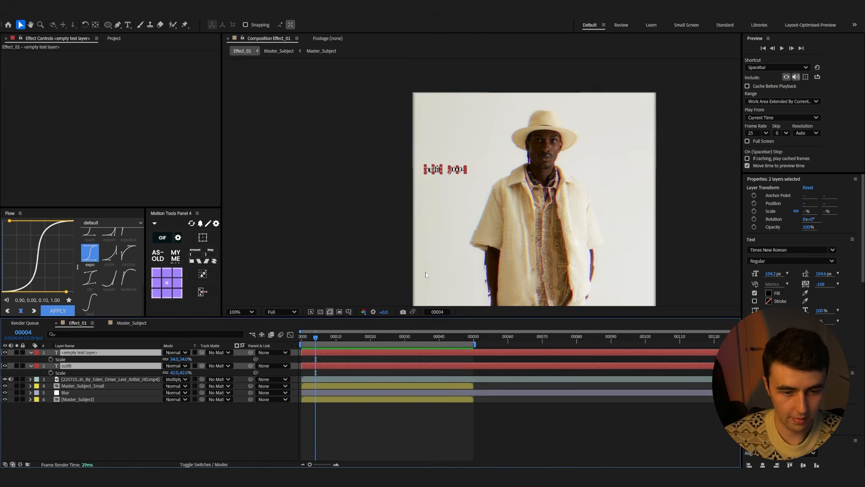
pyautogui.click(233, 415)
pyautogui.click(110, 366)
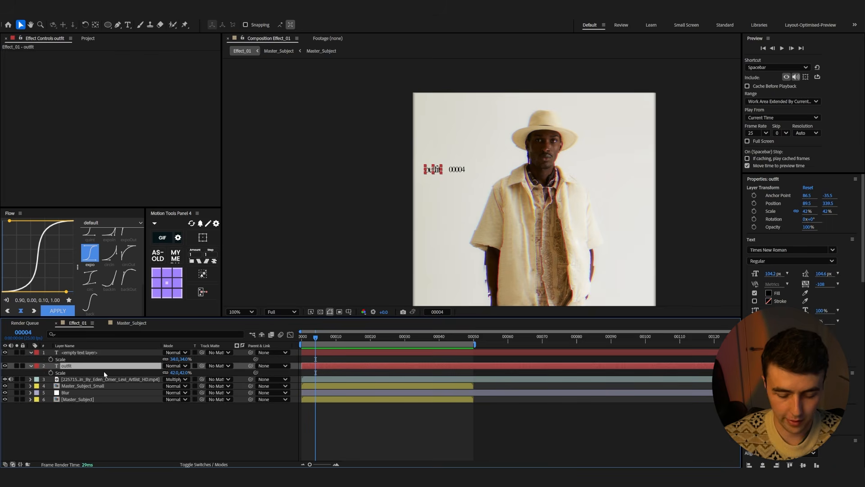
pyautogui.hotkey('ctrl', 'space')
pyautogui.write('blur')
pyautogui.scroll(-5, 97, 407)
pyautogui.scroll(-3, 93, 408)
pyautogui.click(94, 408)
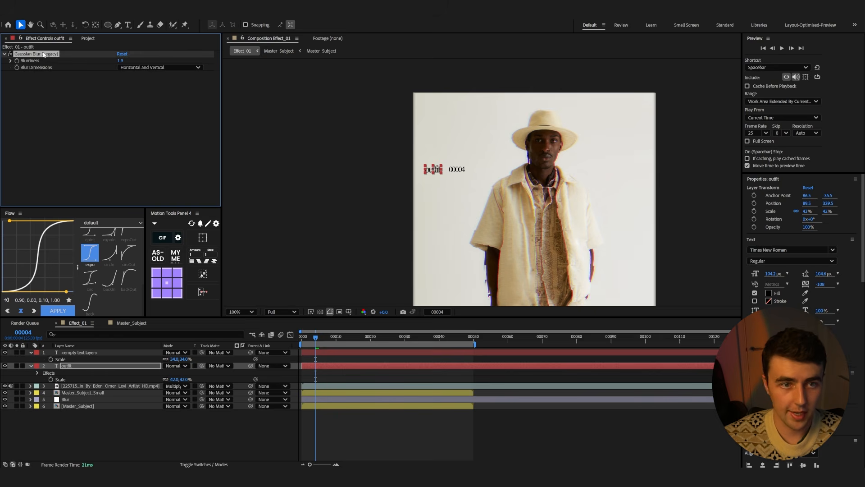
pyautogui.click(71, 354)
pyautogui.hotkey('ctrl', 'v')
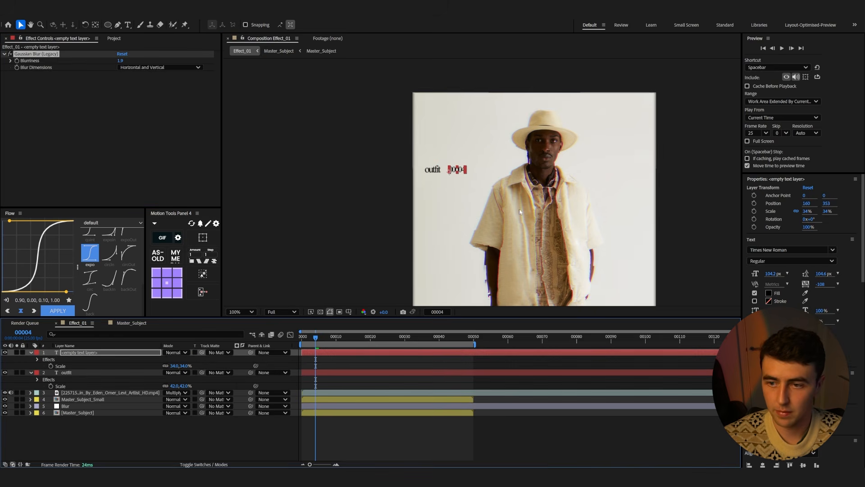
# Draw a rounded rectangle mask over the small inset frame on the grain overlay layer and preview
pyautogui.moveTo(328, 341); pyautogui.dragTo(271, 334)
pyautogui.scroll(-2, 359, 224)
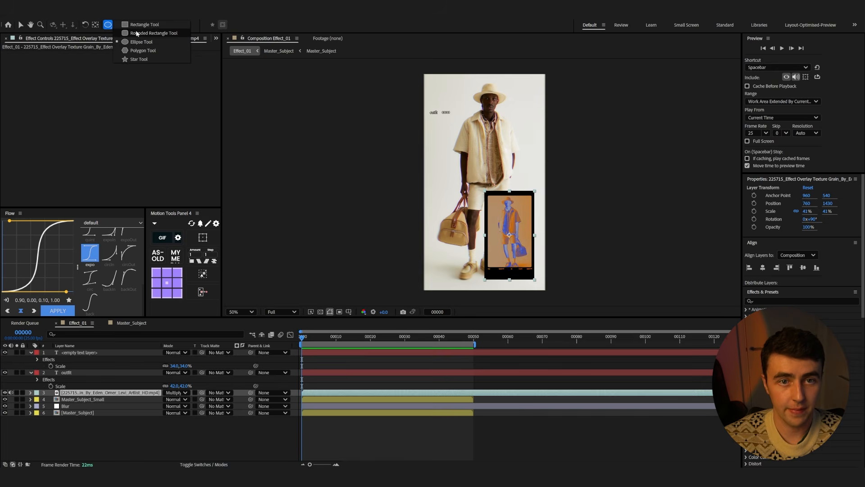
pyautogui.click(137, 34)
pyautogui.scroll(2, 557, 292)
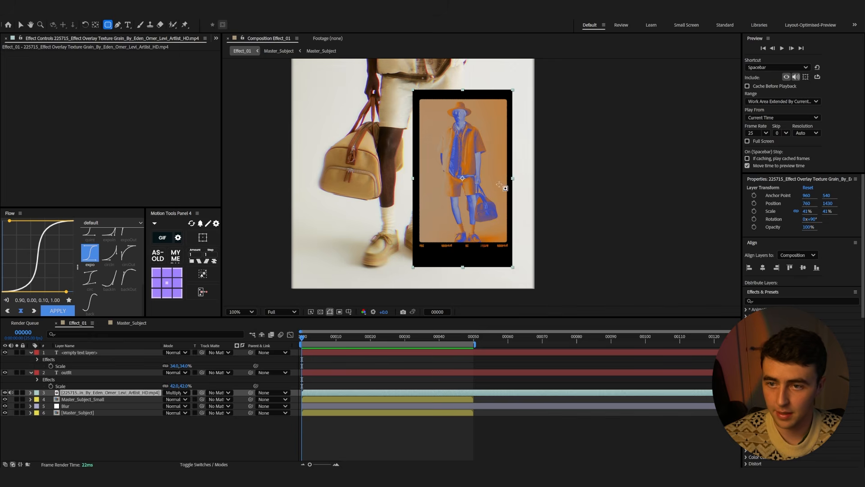
pyautogui.moveTo(416, 93); pyautogui.dragTo(510, 261)
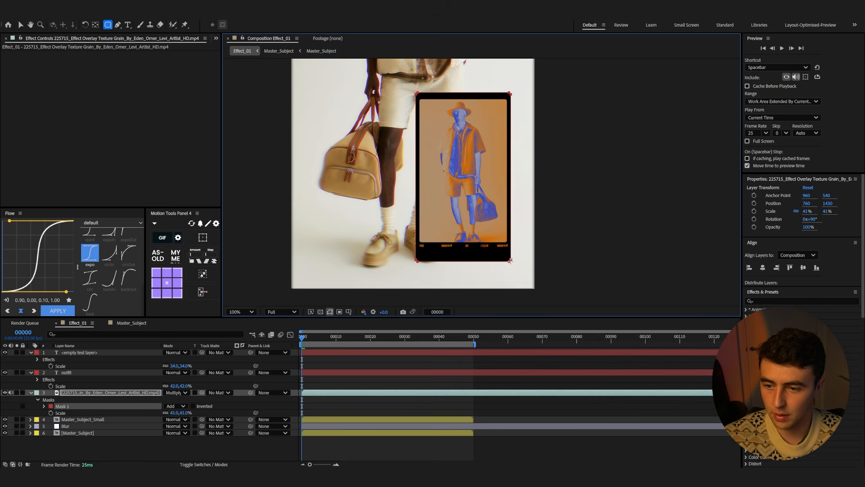
pyautogui.click(344, 442)
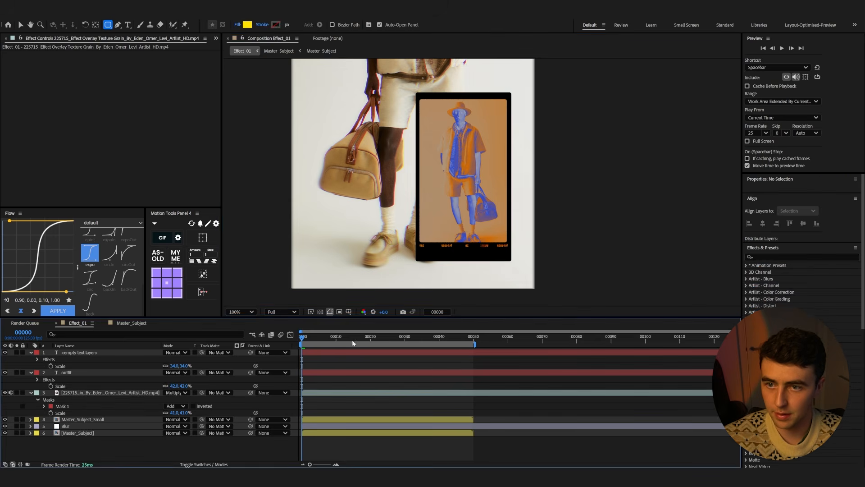
pyautogui.scroll(-2, 576, 219)
pyautogui.press('space')
pyautogui.press('space')
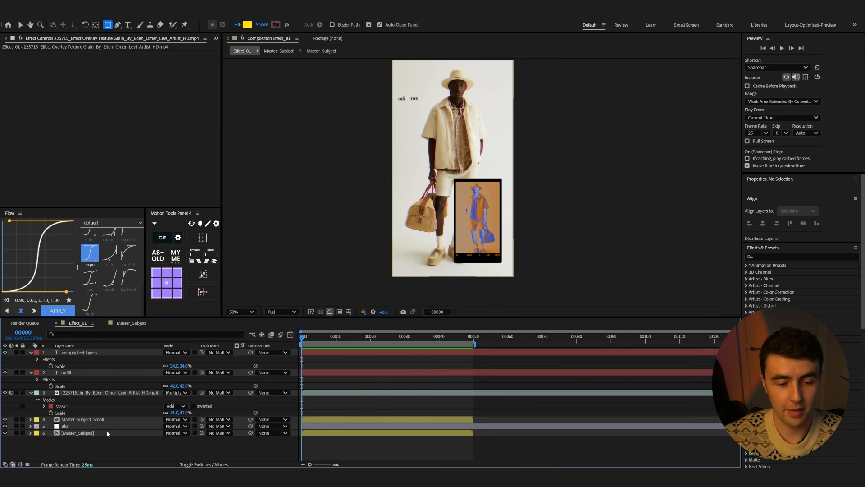
# Apply the Tracery effect to the Master_Subject layer and preview it from the start
pyautogui.click(106, 433)
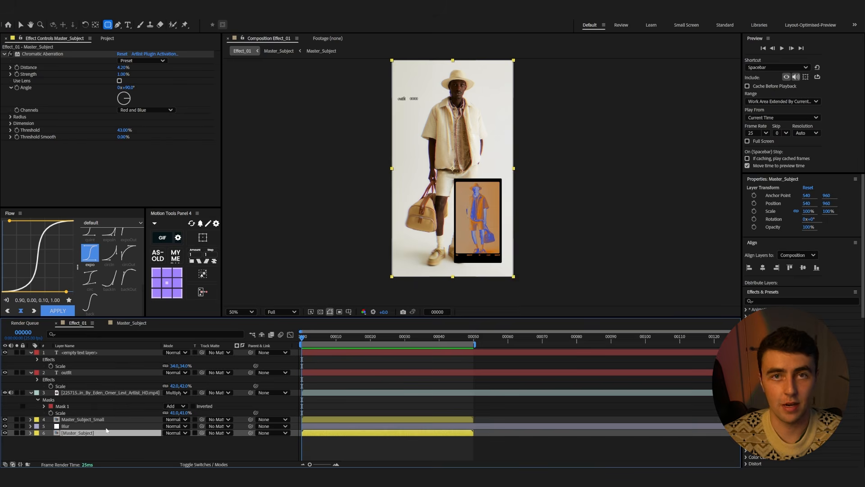
pyautogui.hotkey('ctrl', 'space')
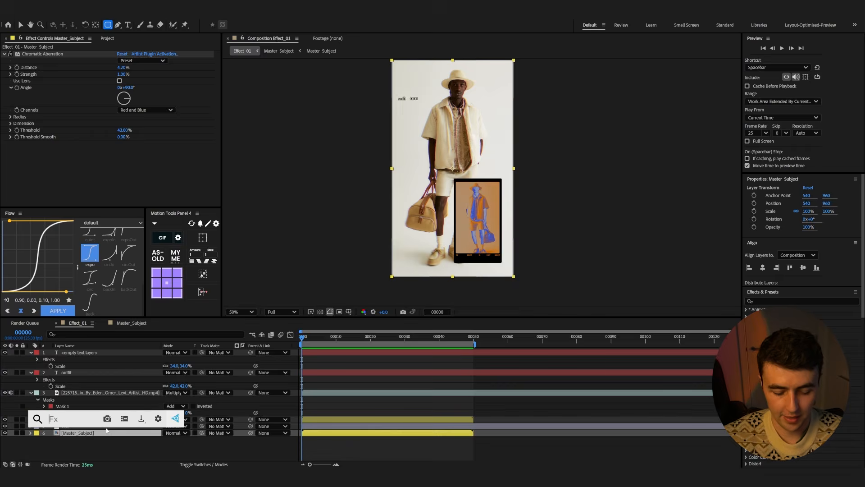
pyautogui.write('trac')
pyautogui.click(104, 389)
pyautogui.press('space')
pyautogui.click(302, 341)
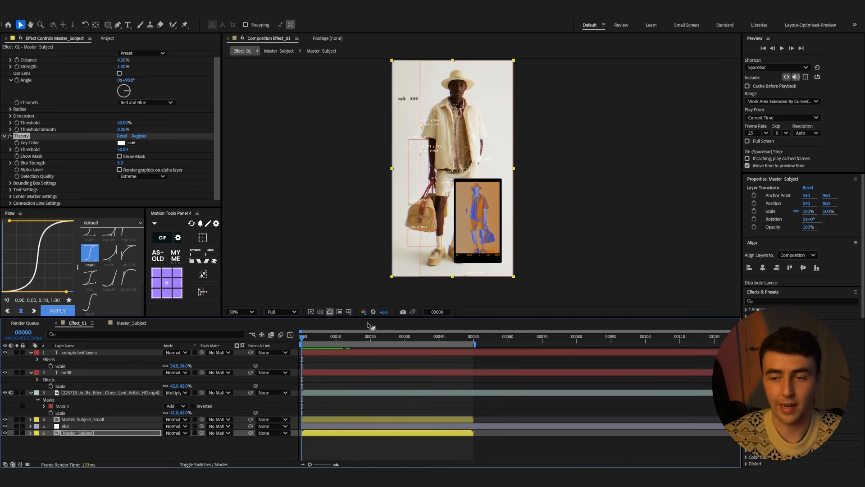
pyautogui.press('space')
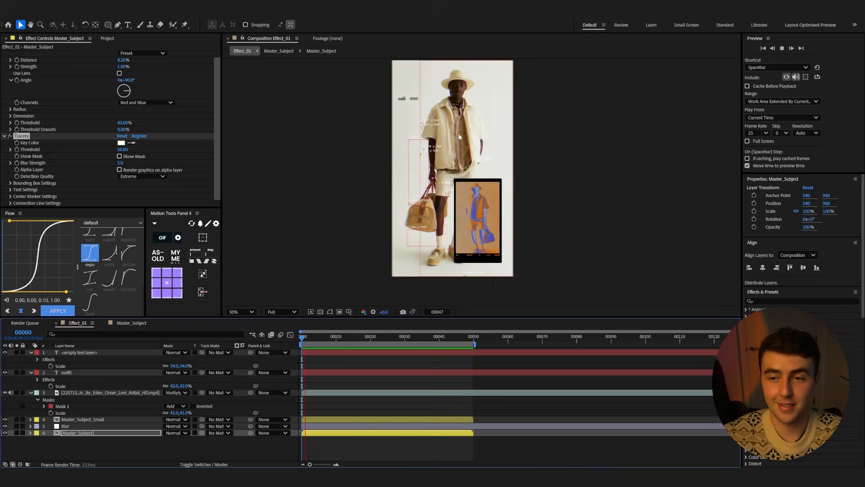
pyautogui.press('space')
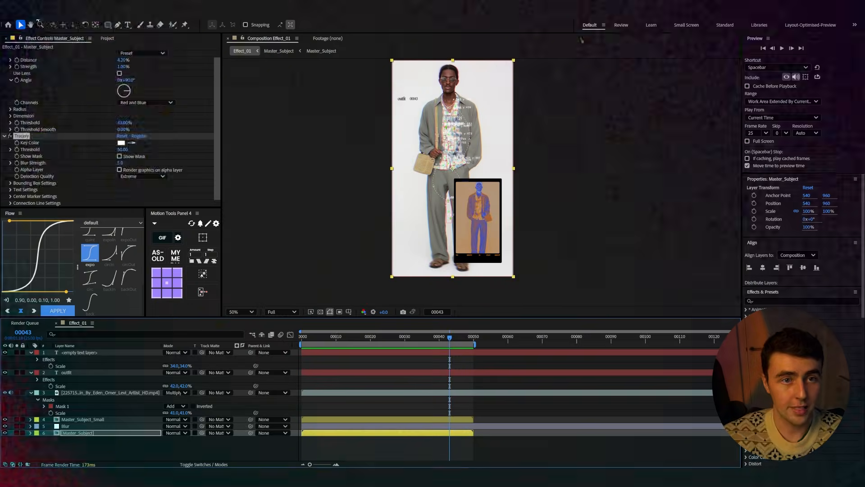
# Create a new composition named Effect_02
pyautogui.click(49, 9)
pyautogui.click(58, 23)
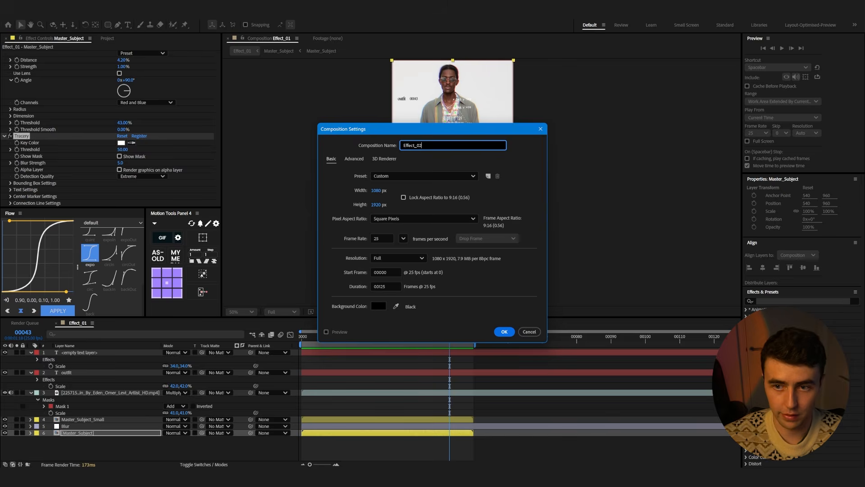
pyautogui.press('Return')
pyautogui.moveTo(416, 482)
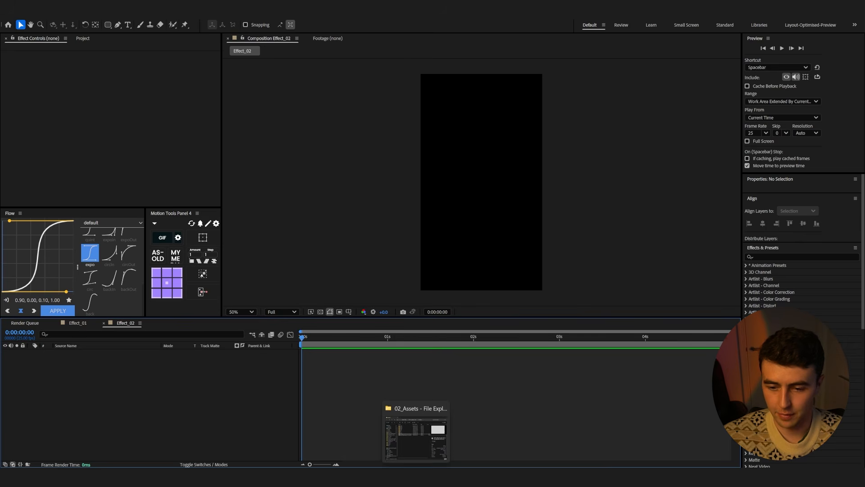
# Change the Effect_02 composition size to 1920 × 1080 px
pyautogui.hotkey('ctrl', 'k')
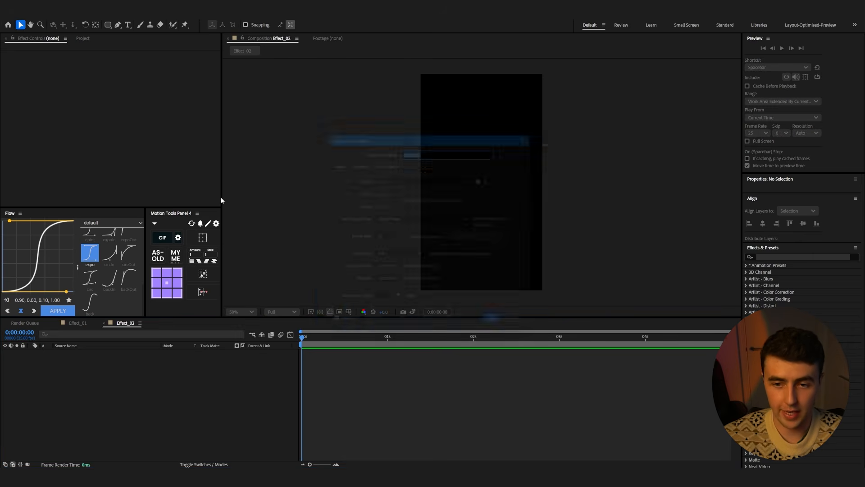
pyautogui.click(376, 190)
pyautogui.write('19')
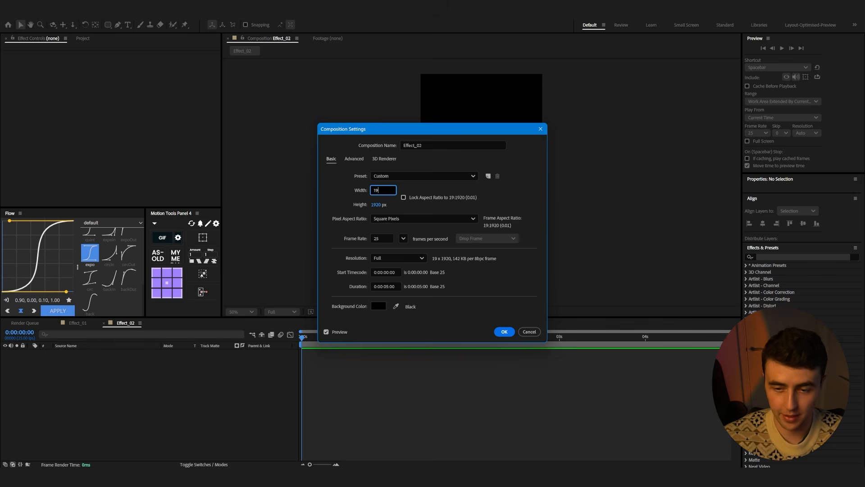
pyautogui.write('20')
pyautogui.press('Tab')
pyautogui.click(499, 305)
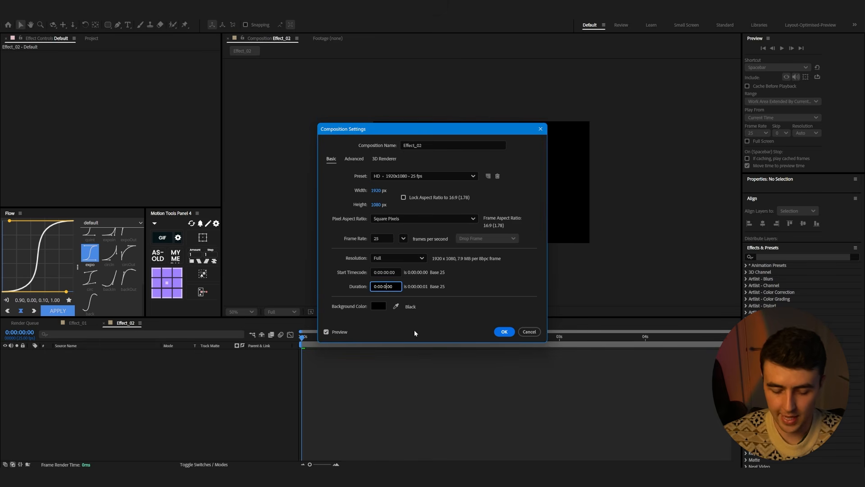
pyautogui.press('Return')
# Bring the walk in.mp4 clip from the asset library into the Effect_02 composition and preview it
pyautogui.hotkey('alt', 'Tab')
pyautogui.click(274, 102)
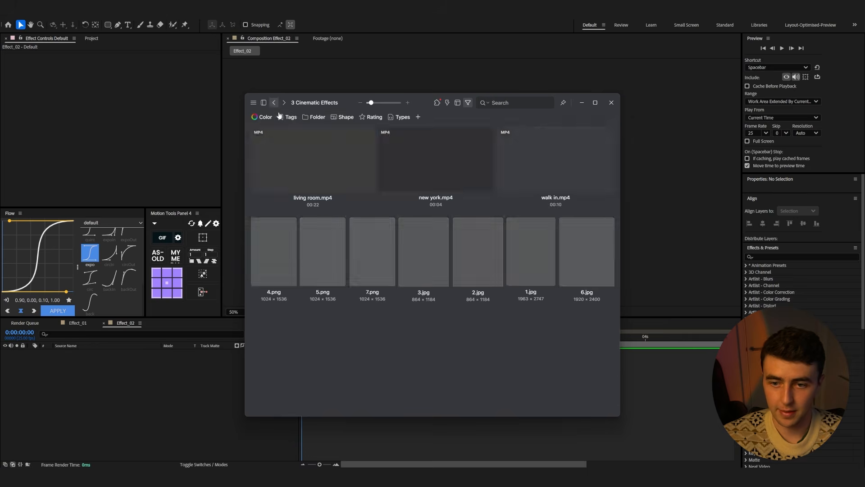
pyautogui.doubleClick(361, 199)
pyautogui.moveTo(311, 167); pyautogui.dragTo(547, 356)
pyautogui.press('space')
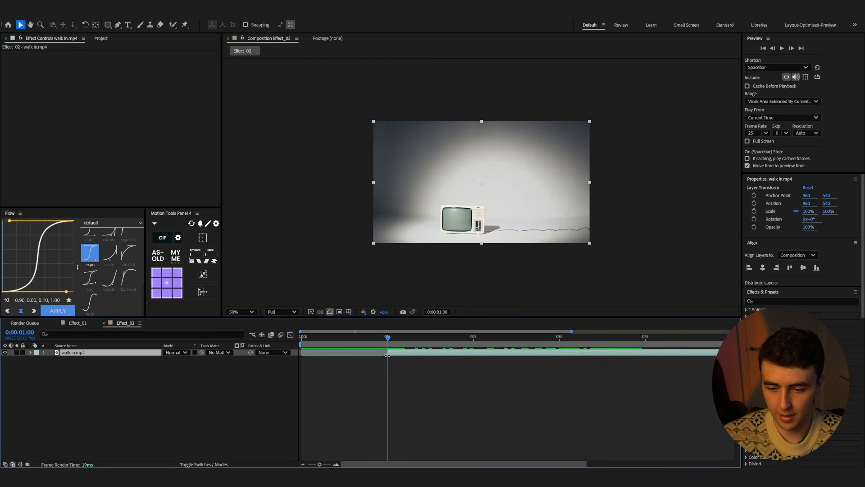
# Open the walk in.mp4 layer in the Layer panel and paint a Roto Brush stroke over the walking woman
pyautogui.moveTo(450, 354); pyautogui.dragTo(397, 345)
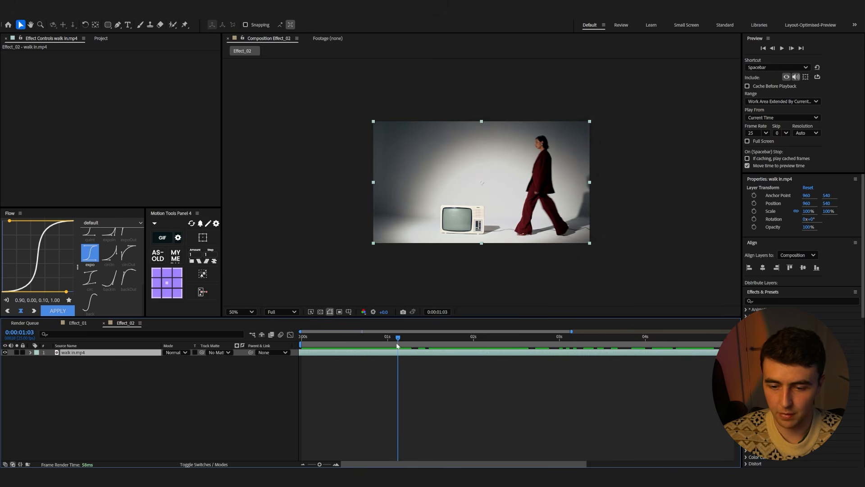
pyautogui.doubleClick(121, 353)
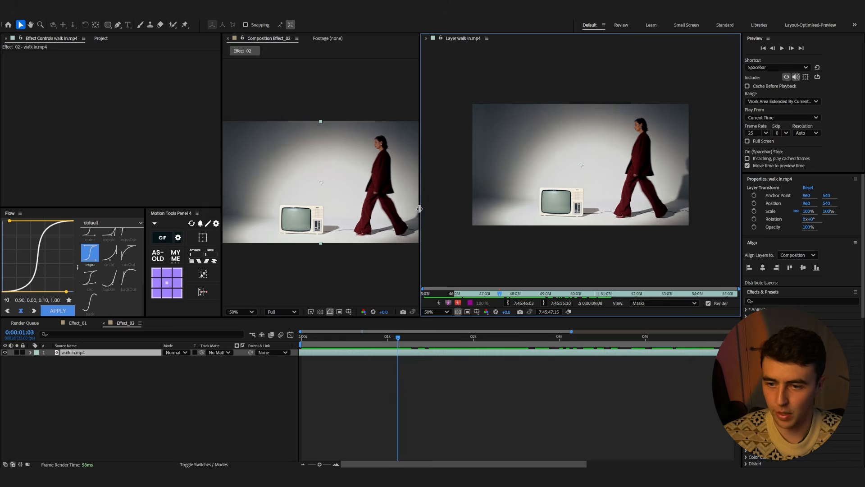
pyautogui.moveTo(419, 208); pyautogui.dragTo(269, 212)
pyautogui.scroll(2, 600, 200)
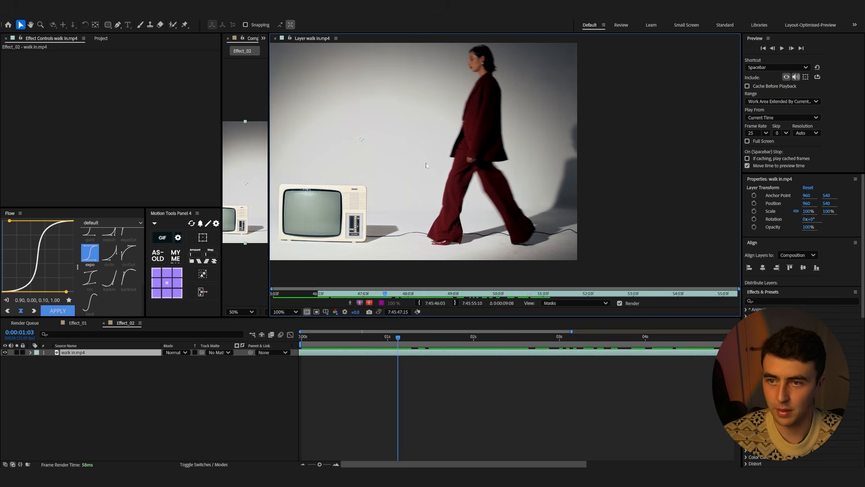
pyautogui.moveTo(367, 337); pyautogui.dragTo(387, 337)
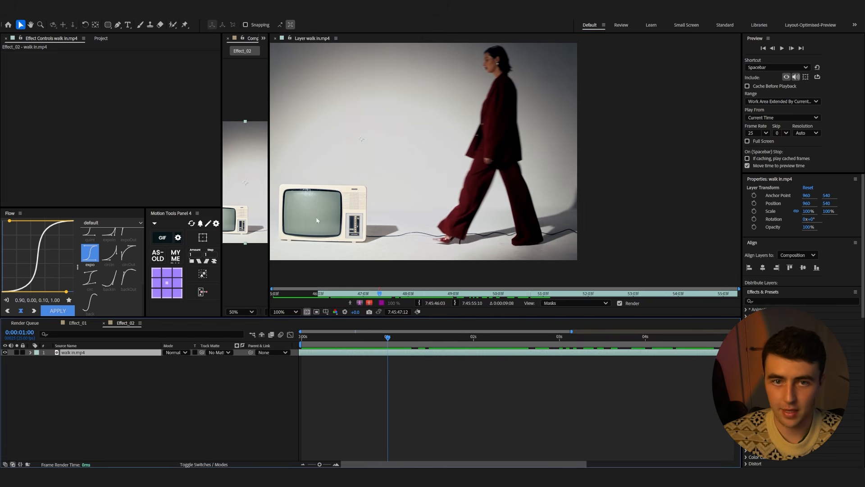
pyautogui.click(173, 24)
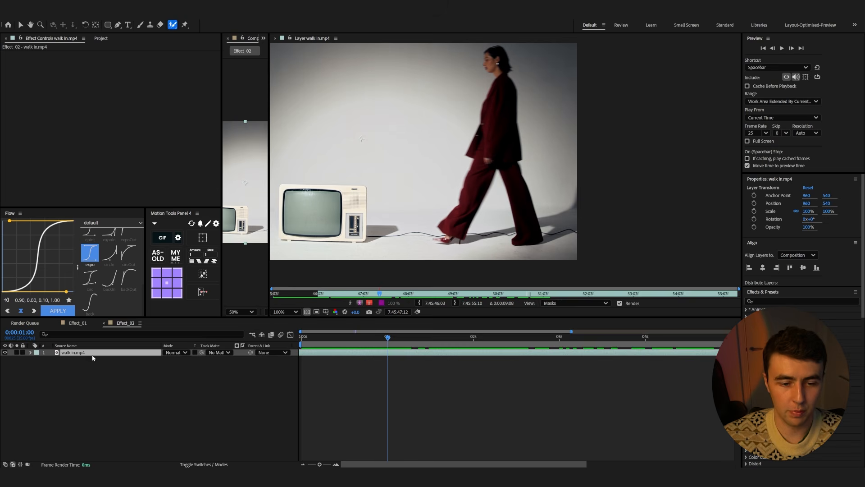
pyautogui.moveTo(453, 226); pyautogui.dragTo(472, 179)
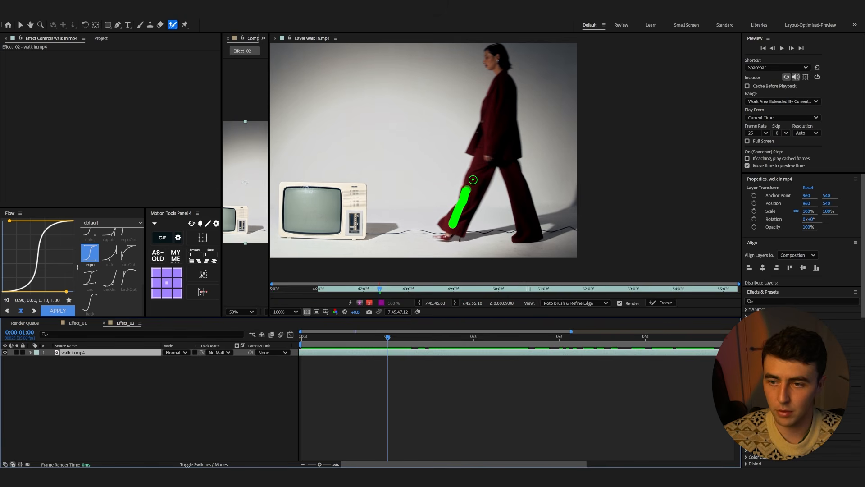
# Refine the Roto Brush matte, setting Feather to 8.8 and Reduce Chatter to 33%
pyautogui.moveTo(501, 68); pyautogui.dragTo(500, 65)
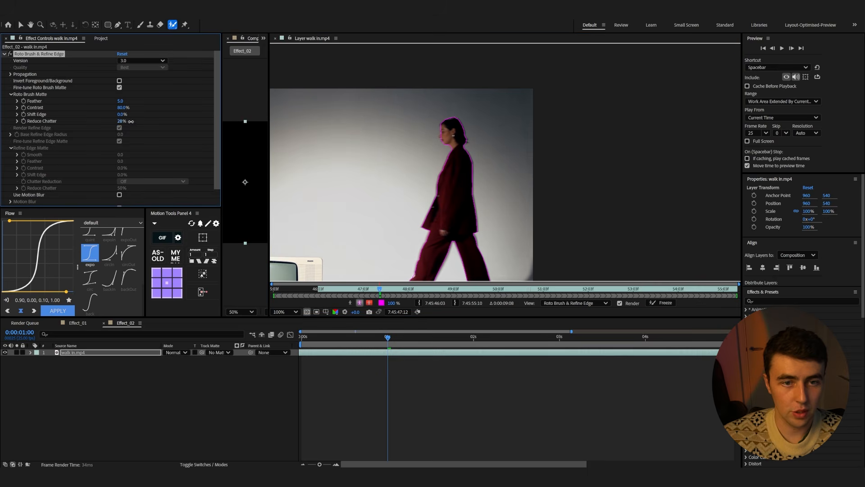
pyautogui.moveTo(132, 122); pyautogui.dragTo(137, 101)
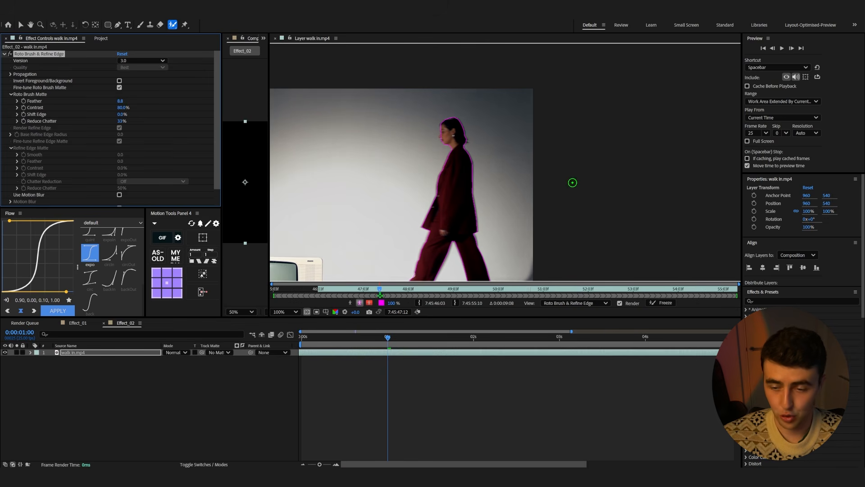
# Step a frame back and forward, then freeze the Roto Brush & Refine Edge propagation
pyautogui.press('pageup')
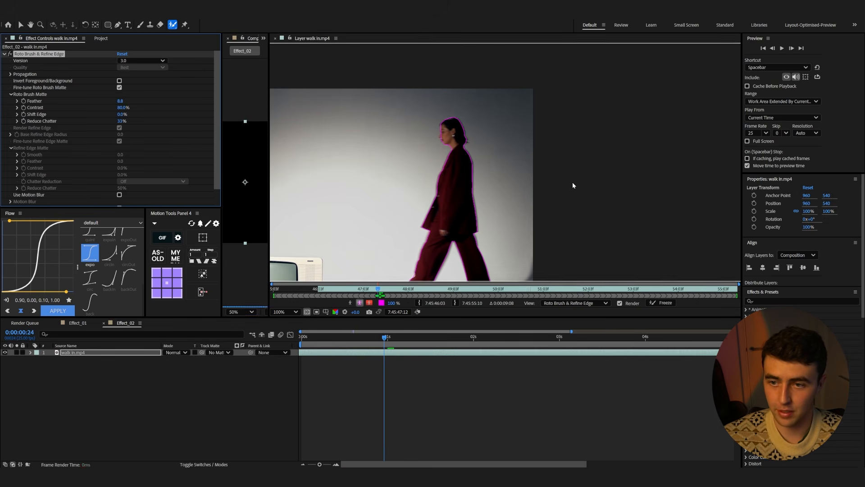
pyautogui.press('pagedown')
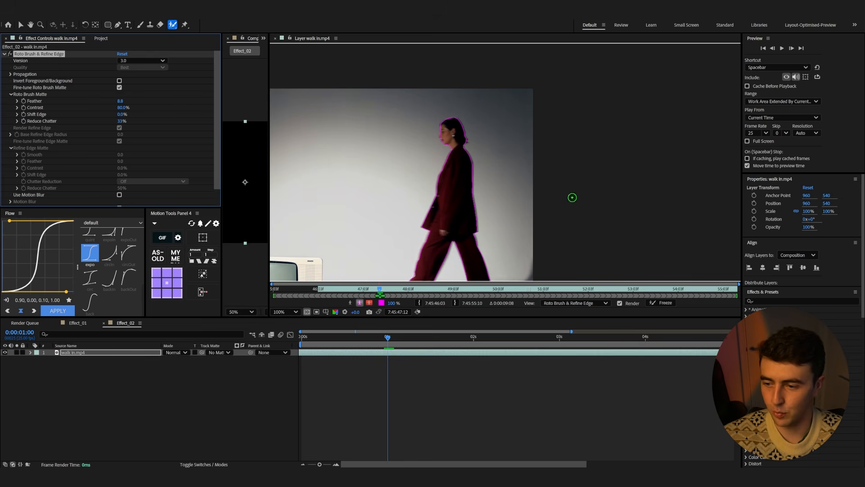
pyautogui.click(654, 302)
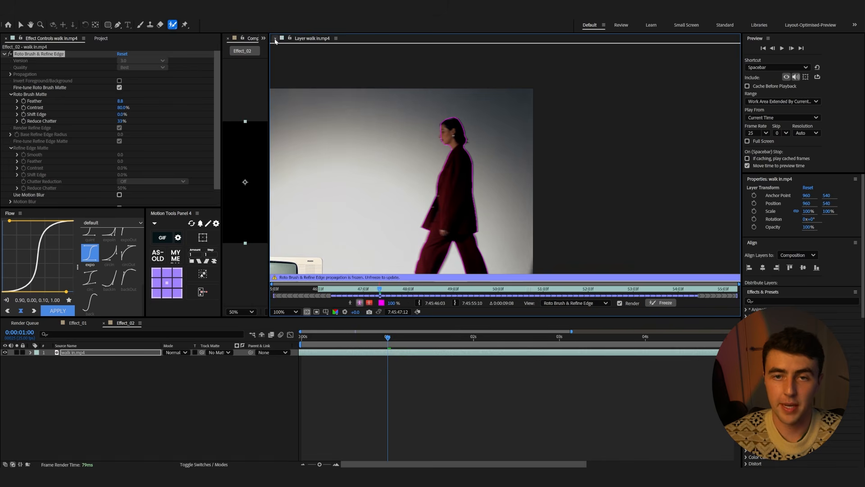
# Close the Layer panel and add the Effect_02 composition to the render queue
pyautogui.click(275, 38)
pyautogui.moveTo(612, 149); pyautogui.dragTo(199, 174)
pyautogui.click(297, 311)
pyautogui.moveTo(385, 339); pyautogui.dragTo(454, 365)
pyautogui.scroll(-2, 399, 395)
pyautogui.moveTo(382, 348); pyautogui.dragTo(247, 338)
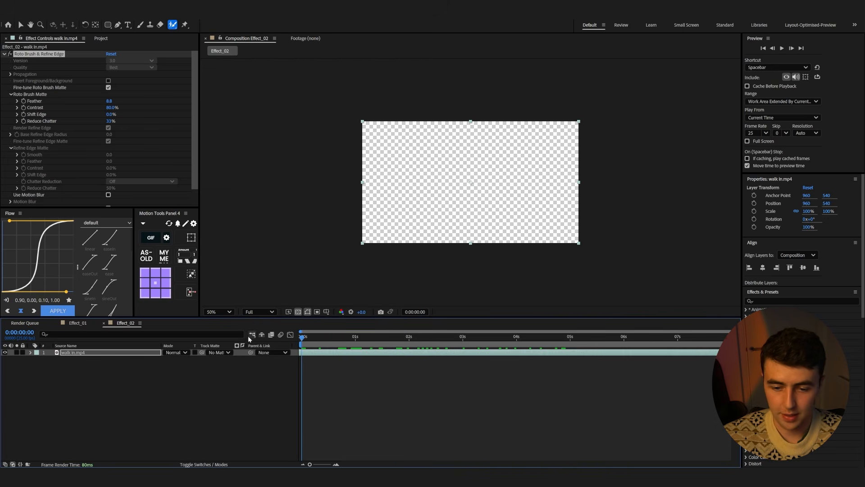
pyautogui.hotkey('ctrl', 'm')
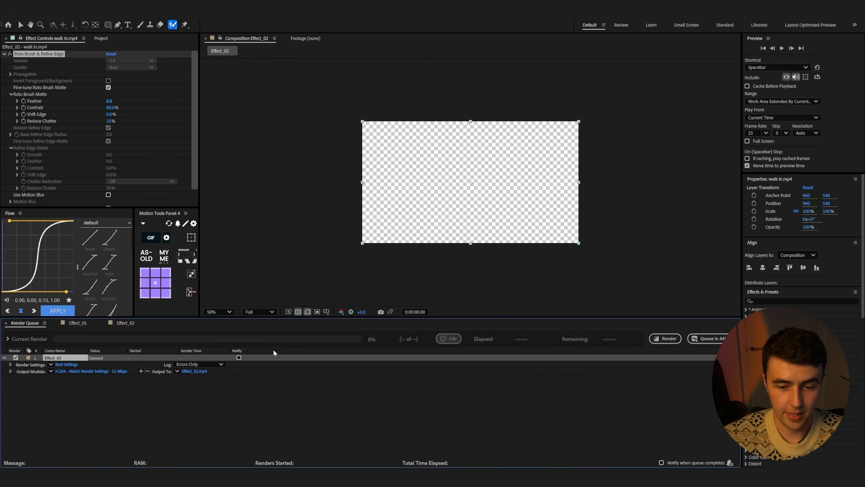
# Set the render output module to PNG Sequence with RGB + Alpha channels
pyautogui.click(119, 372)
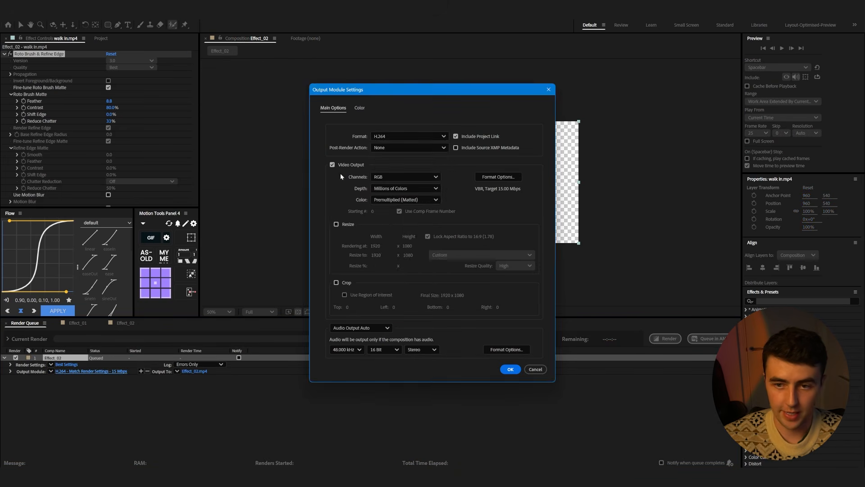
pyautogui.click(386, 139)
pyautogui.click(394, 229)
pyautogui.click(417, 177)
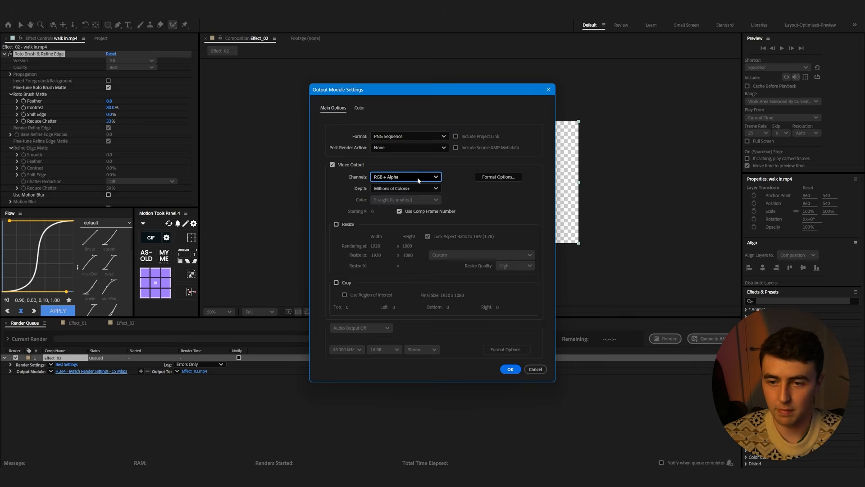
pyautogui.click(417, 177)
pyautogui.click(387, 210)
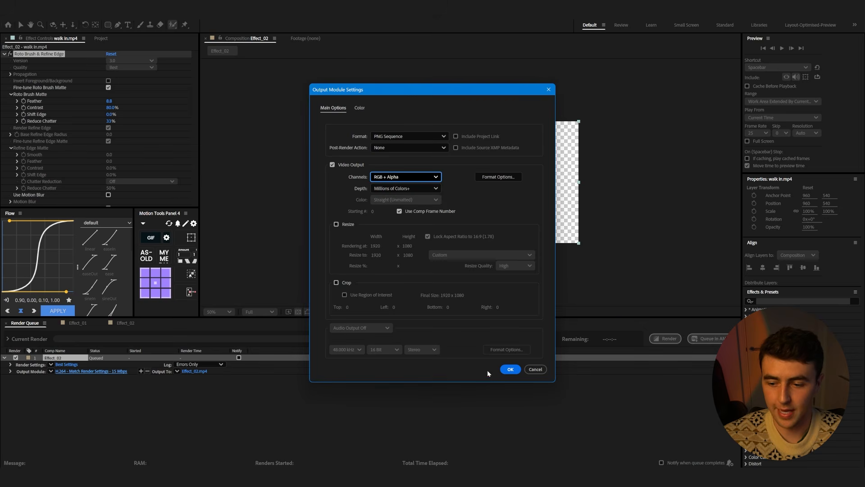
pyautogui.click(510, 369)
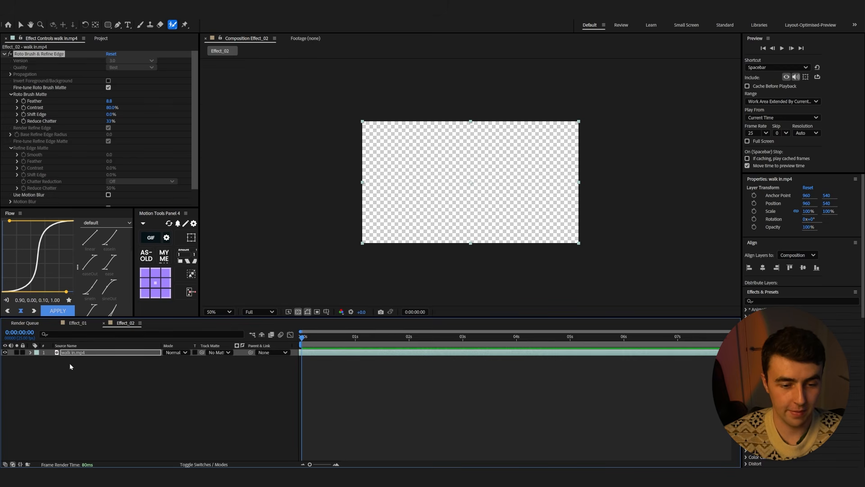
# Create a new project folder named Effect-01 inside the Images folder
pyautogui.moveTo(301, 337); pyautogui.dragTo(376, 348)
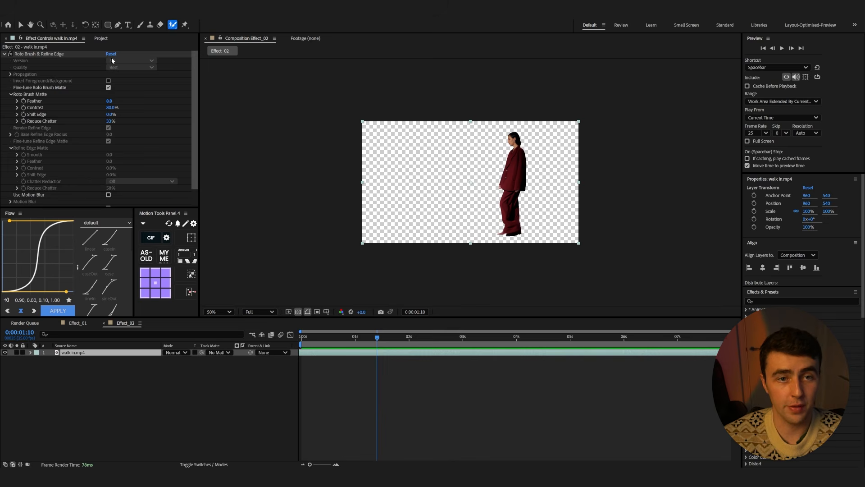
pyautogui.click(101, 39)
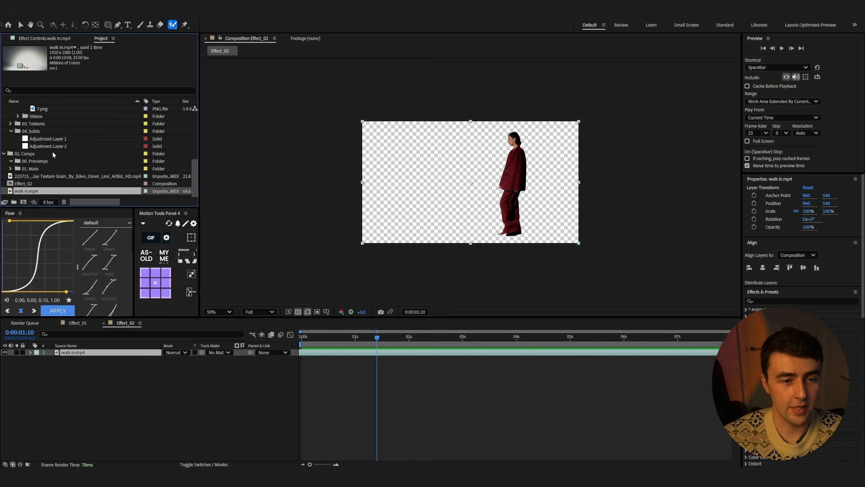
pyautogui.scroll(3, 46, 164)
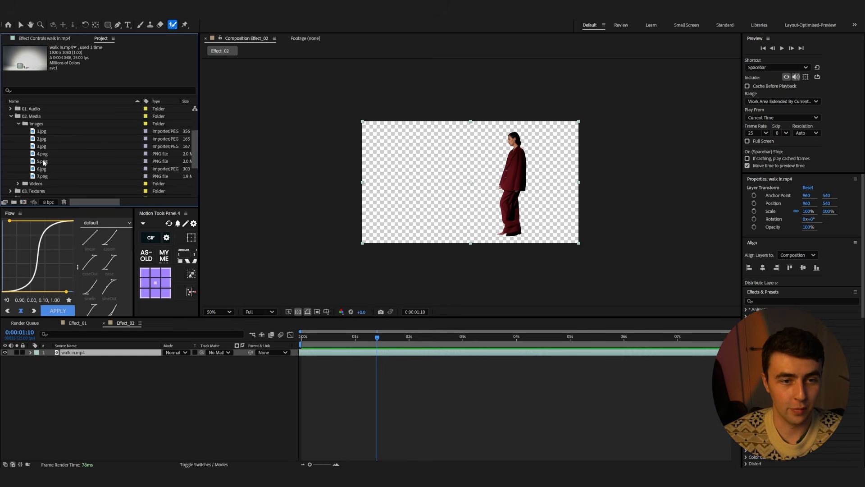
pyautogui.click(16, 124)
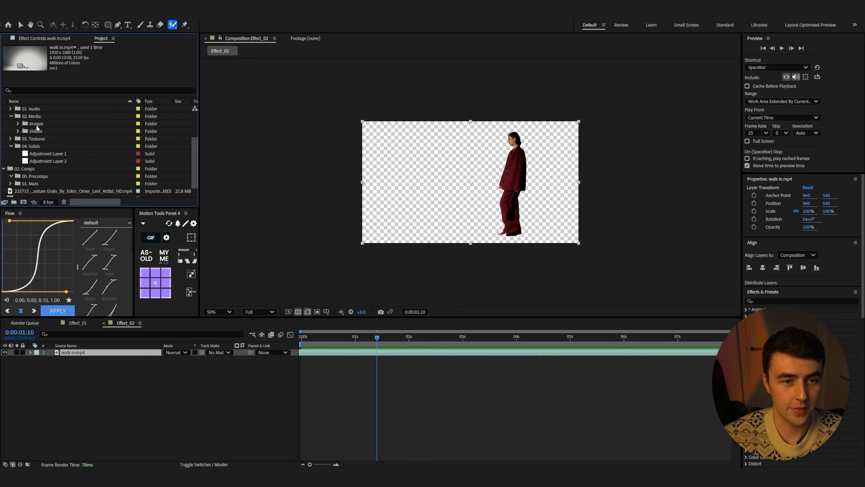
pyautogui.click(19, 125)
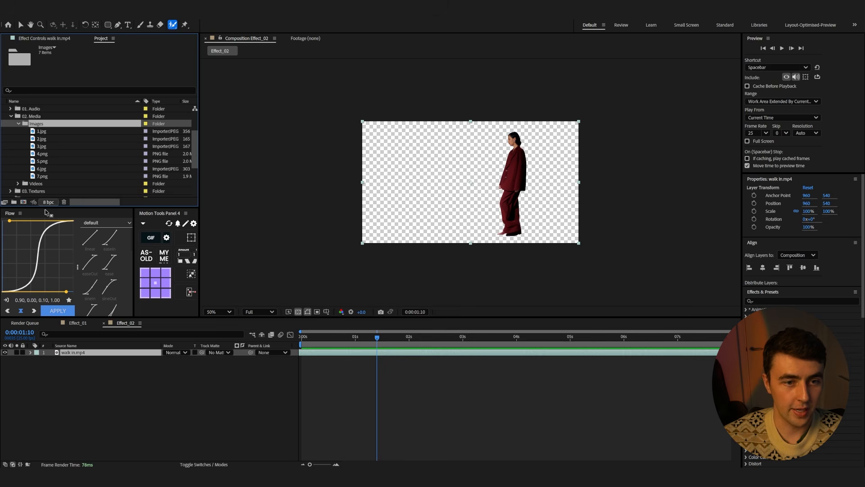
pyautogui.click(14, 202)
pyautogui.write('Effect-0')
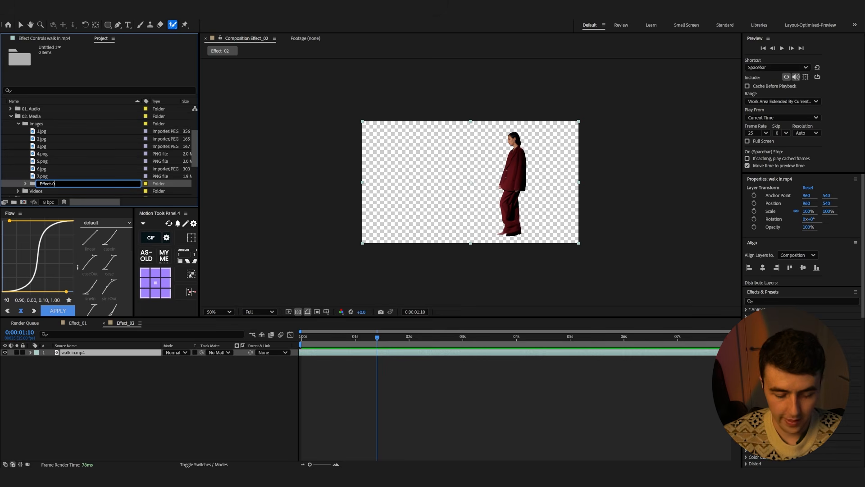
pyautogui.write('1')
pyautogui.press('Return')
# Create another folder named Effect_02 inside the Images folder
pyautogui.click(45, 141)
pyautogui.keyDown('shift'); pyautogui.click(42, 184); pyautogui.keyUp('shift')
pyautogui.moveTo(43, 186); pyautogui.dragTo(47, 192)
pyautogui.click(32, 131)
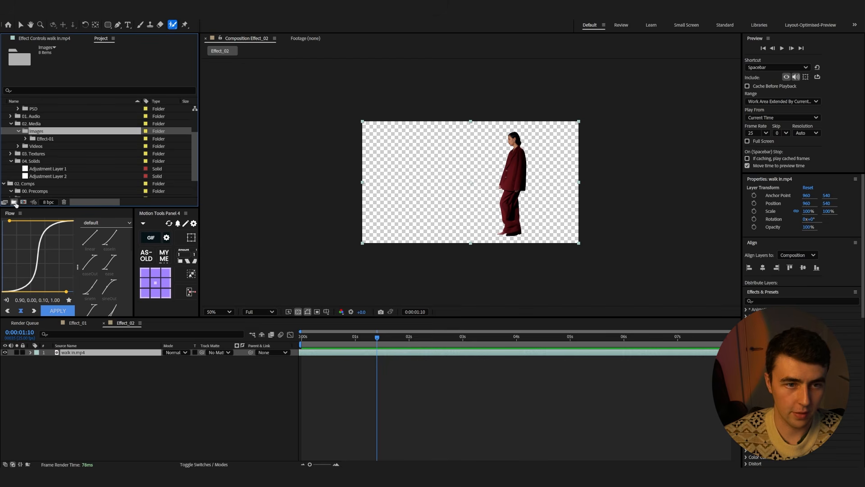
pyautogui.click(14, 203)
pyautogui.write('Effect_02')
pyautogui.press('Return')
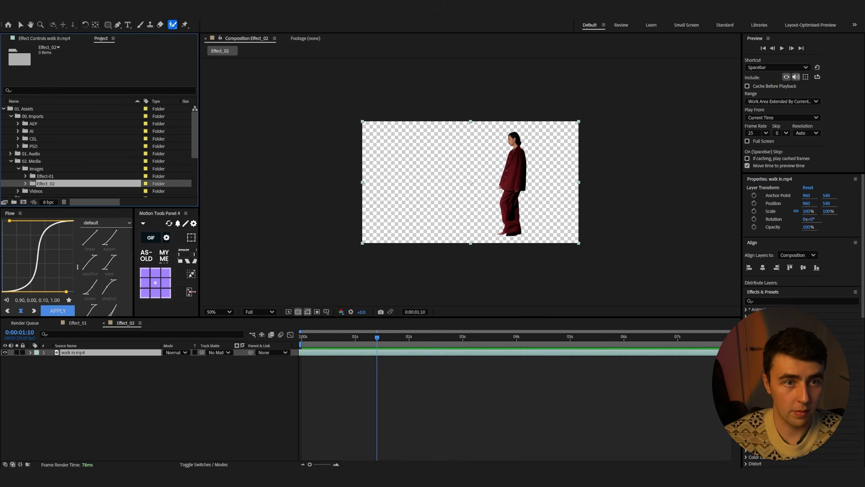
# Import all the rendered Effect_02 PNG frames as individual files into a single new composition
pyautogui.click(6, 15)
pyautogui.moveTo(51, 122)
pyautogui.click(202, 131)
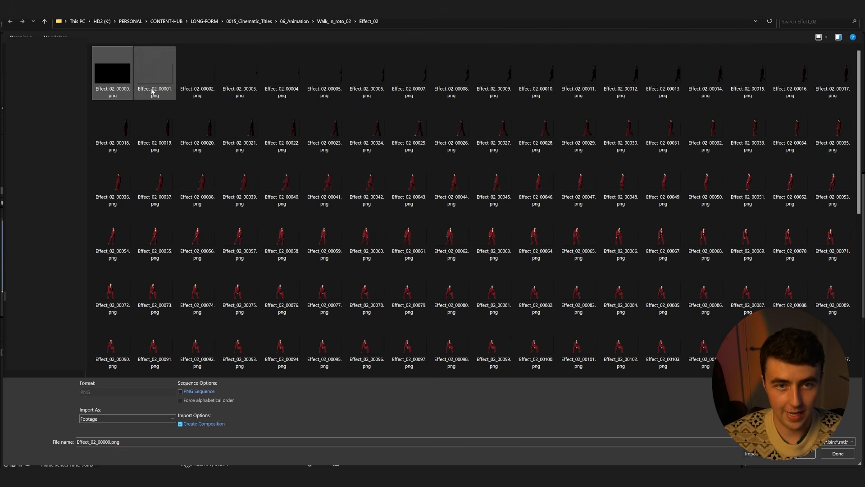
pyautogui.hotkey('ctrl', 'a')
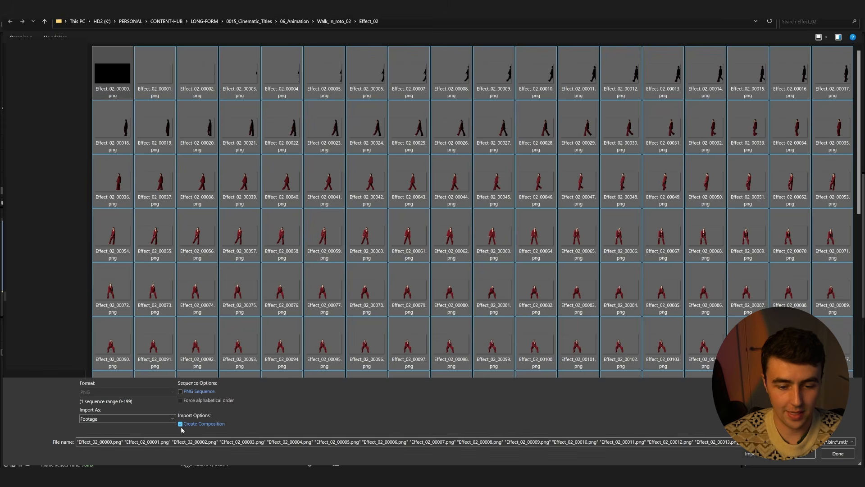
pyautogui.click(799, 455)
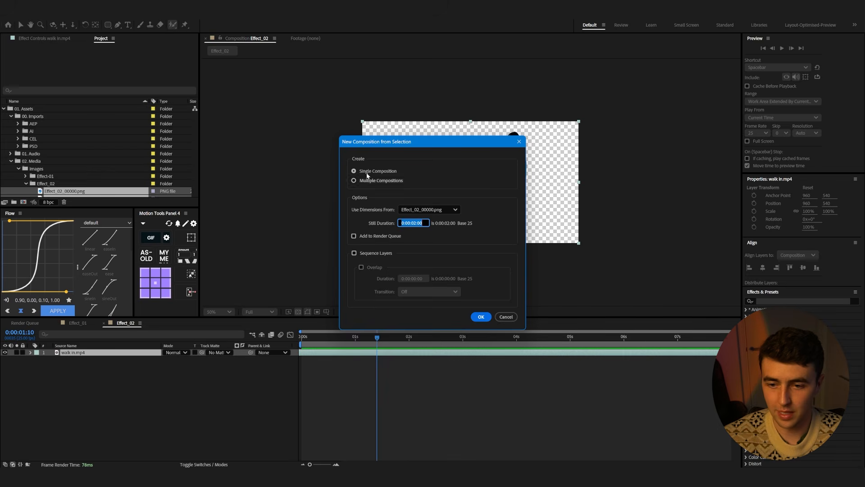
pyautogui.click(481, 317)
# Add the Effect_02_00000 composition to the Effect_02 timeline and open it
pyautogui.moveTo(59, 193); pyautogui.dragTo(162, 388)
pyautogui.click(317, 339)
pyautogui.moveTo(317, 342); pyautogui.dragTo(405, 350)
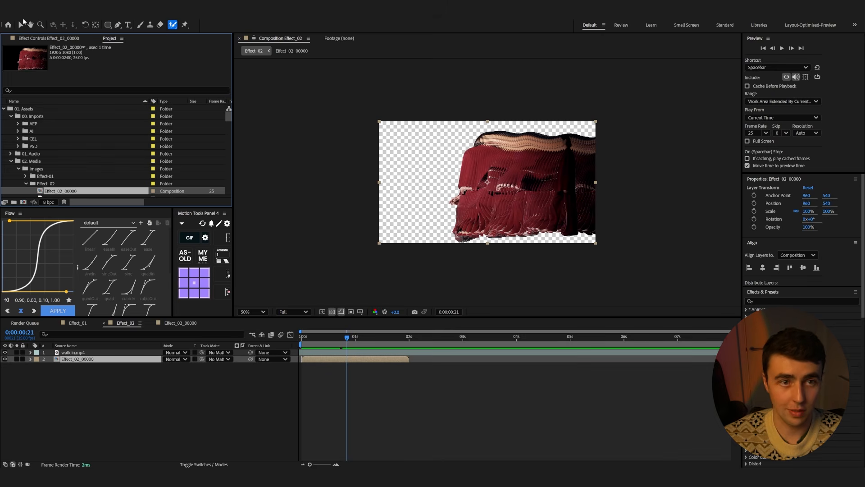
pyautogui.click(22, 23)
pyautogui.doubleClick(373, 359)
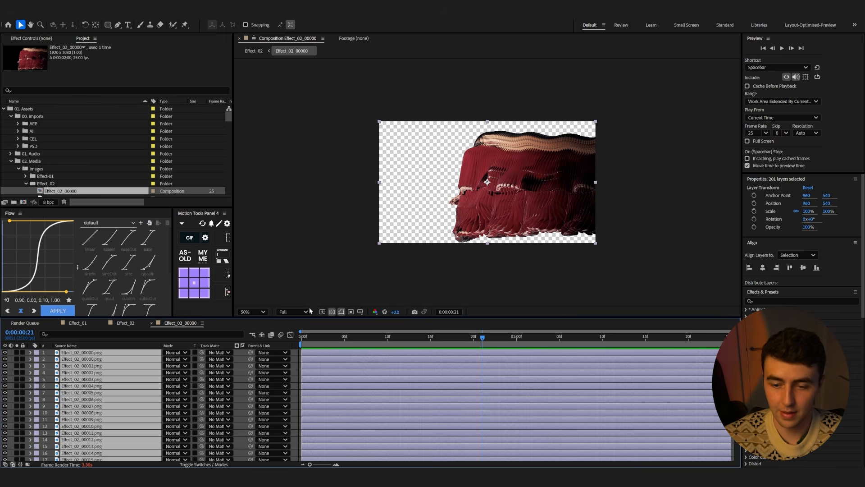
# Reopen the Effect_02_00000 composition and edit its duration in Composition Settings, entering 6
pyautogui.click(126, 323)
pyautogui.moveTo(434, 355); pyautogui.dragTo(345, 355)
pyautogui.click(345, 355)
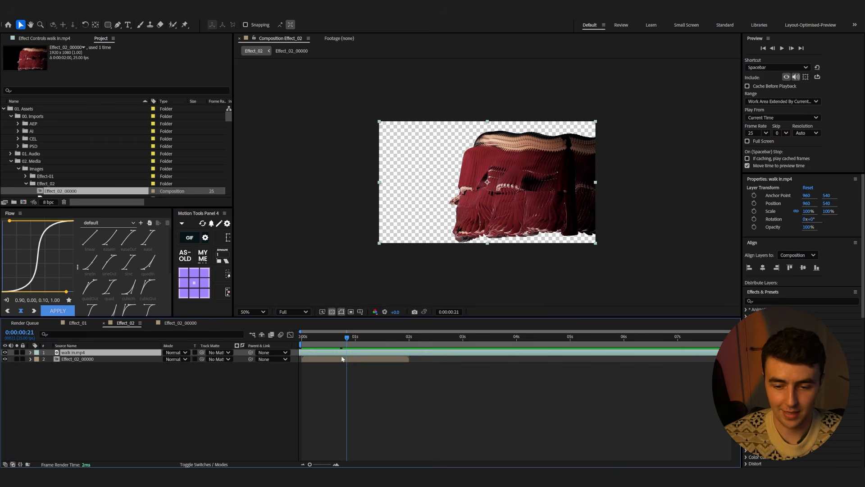
pyautogui.doubleClick(344, 358)
pyautogui.hotkey('ctrl', 'k')
pyautogui.click(388, 287)
pyautogui.press('BackSpace')
pyautogui.write('6')
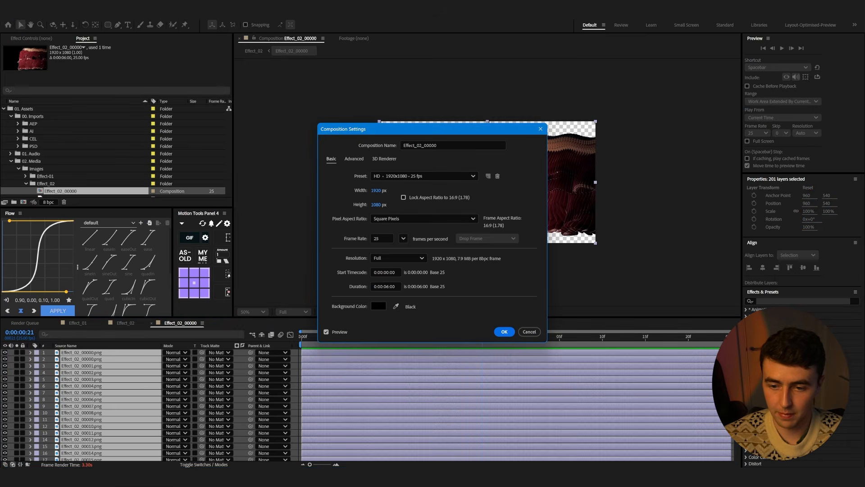
pyautogui.press('Return')
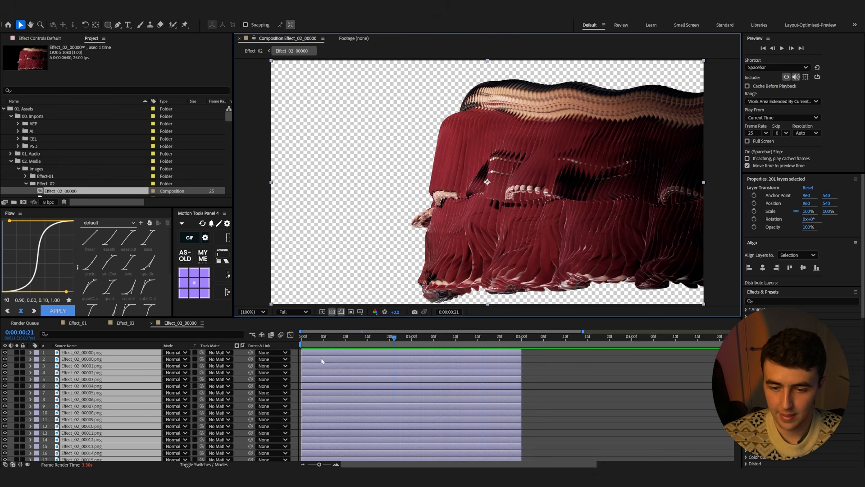
# Extend all Effect_02 frame layers to the full composition length and sequence them one after another with Motion Tools
pyautogui.moveTo(445, 352); pyautogui.dragTo(725, 352)
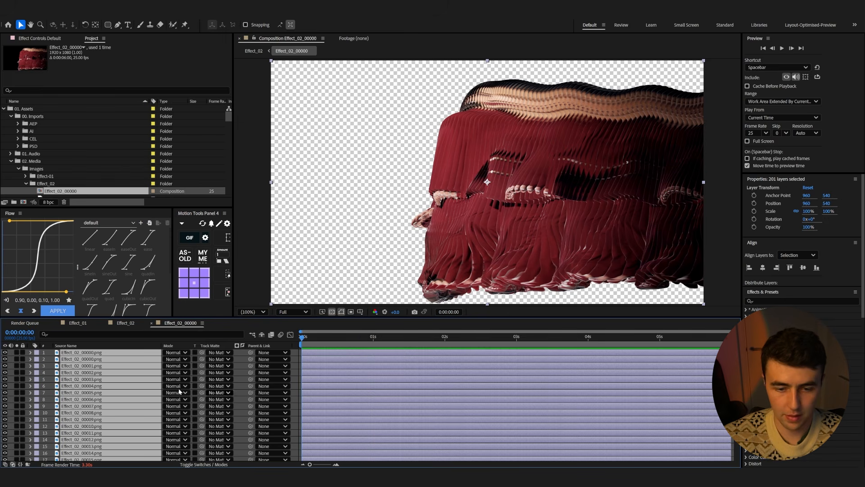
pyautogui.press('F2')
pyautogui.click(69, 353)
pyautogui.scroll(-20, 77, 406)
pyautogui.keyDown('shift'); pyautogui.click(82, 449); pyautogui.keyUp('shift')
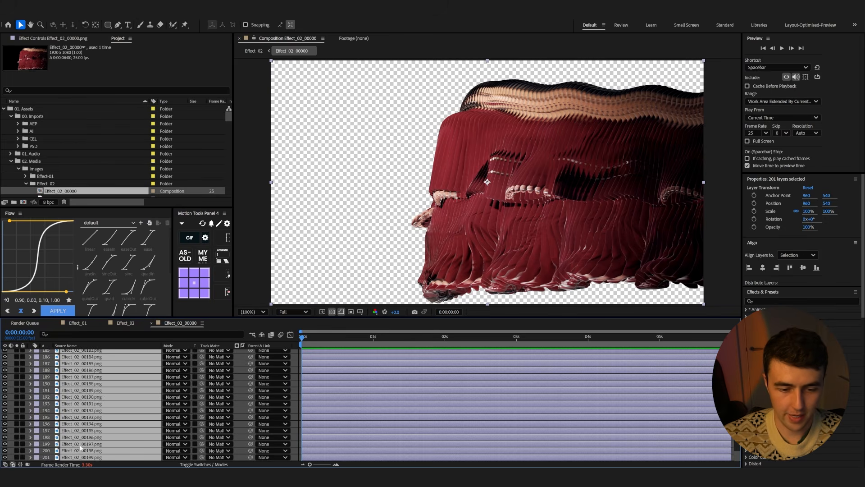
pyautogui.scroll(20, 105, 400)
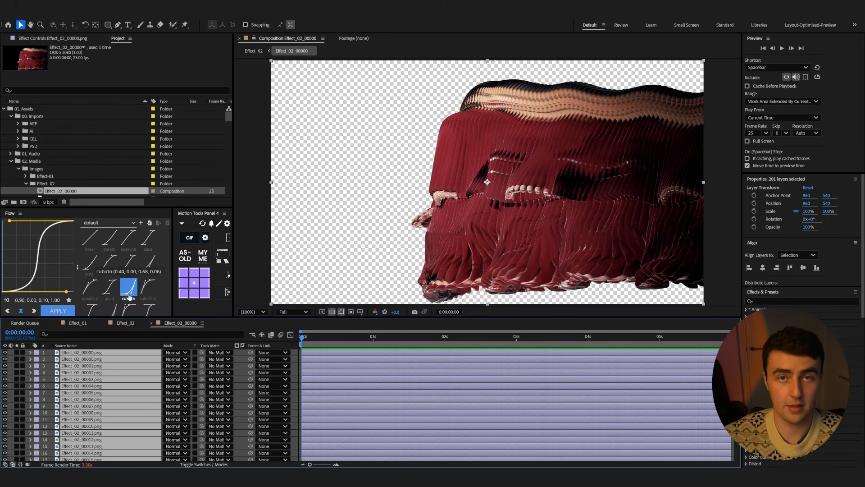
pyautogui.click(226, 262)
# Preview the sequenced frame animation, then play back the Effect_02 composition
pyautogui.press('space')
pyautogui.press(',')
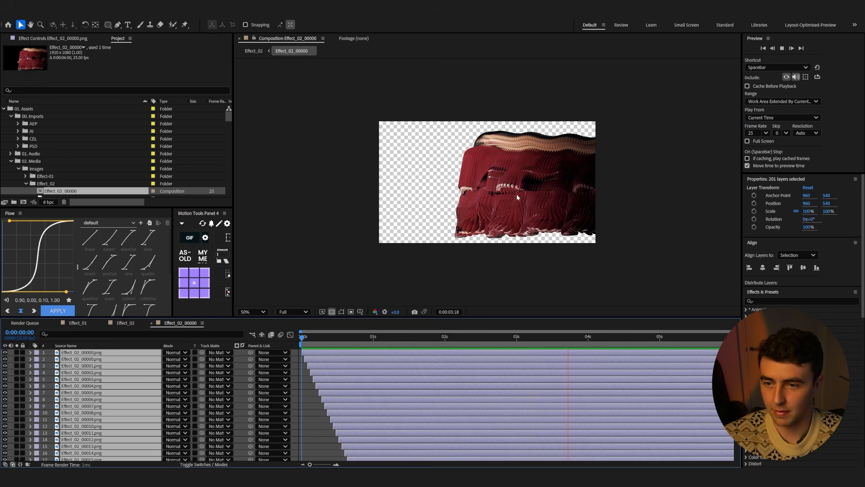
pyautogui.click(125, 323)
pyautogui.click(413, 358)
pyautogui.moveTo(414, 359); pyautogui.dragTo(598, 363)
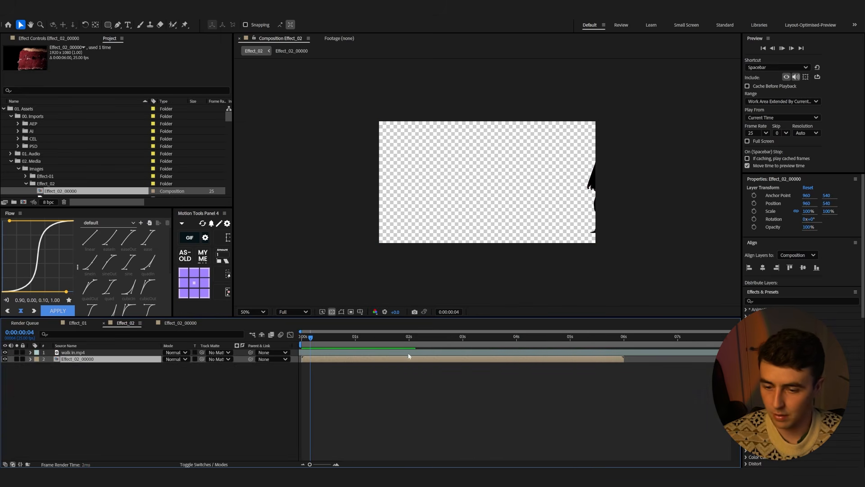
pyautogui.press('space')
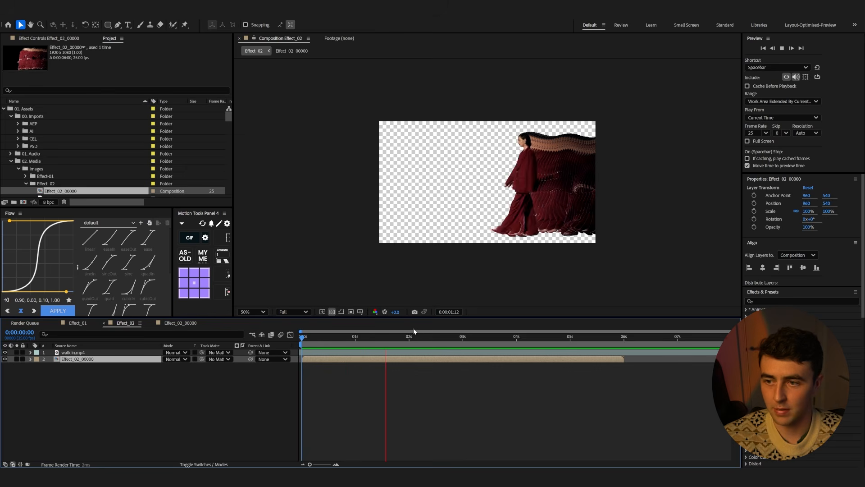
pyautogui.press('space')
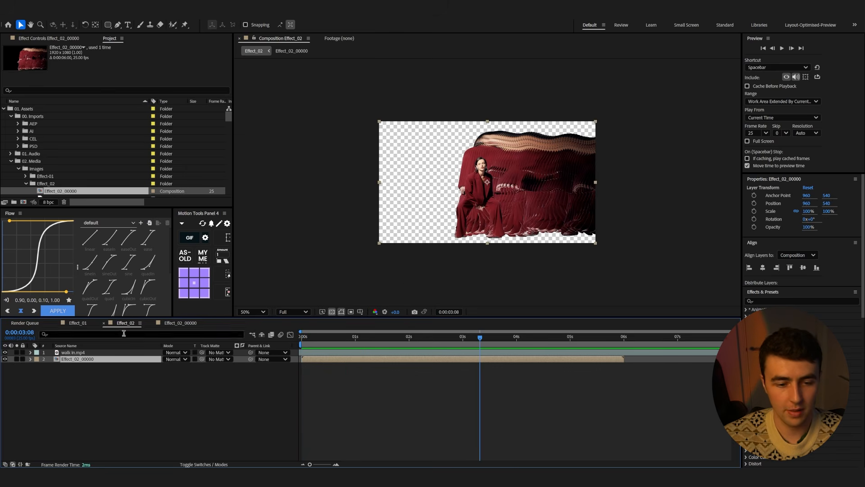
# Duplicate the walk in.mp4 layer, move the copy to the bottom of the stack and rename it BAse
pyautogui.hotkey('ctrl', 'Up')
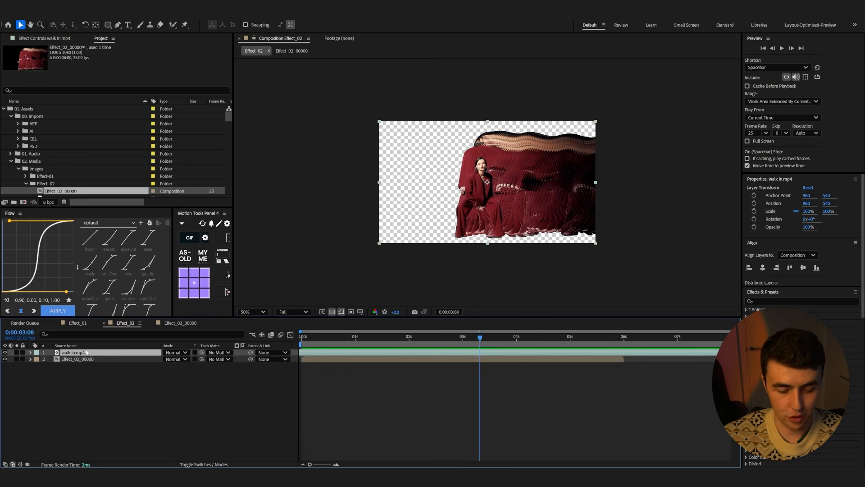
pyautogui.hotkey('ctrl', 'd')
pyautogui.moveTo(76, 353); pyautogui.dragTo(74, 368)
pyautogui.press('Return')
pyautogui.write('BA')
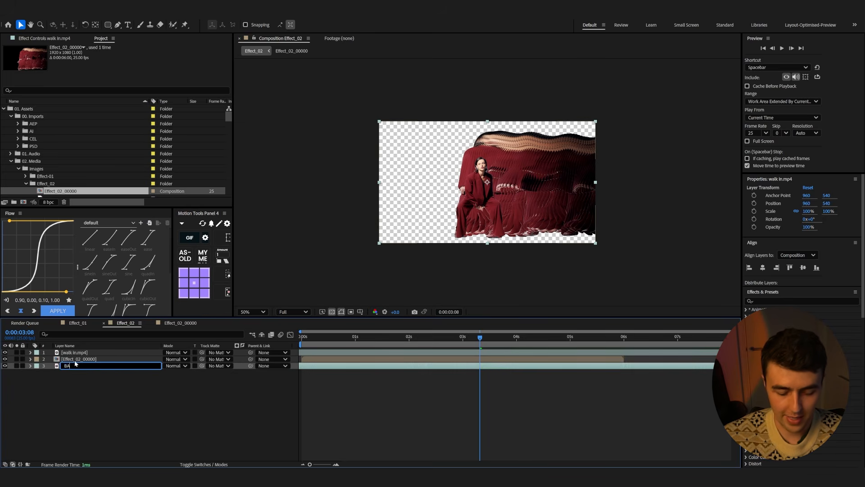
pyautogui.write('se')
pyautogui.press('Return')
# Remove the Roto Brush & Refine Edge effect from the BAse layer
pyautogui.click(37, 39)
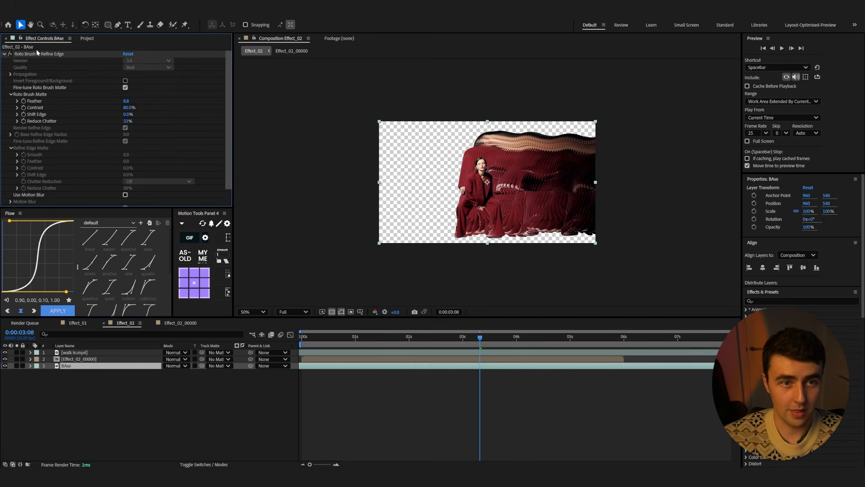
pyautogui.click(36, 54)
pyautogui.press('Delete')
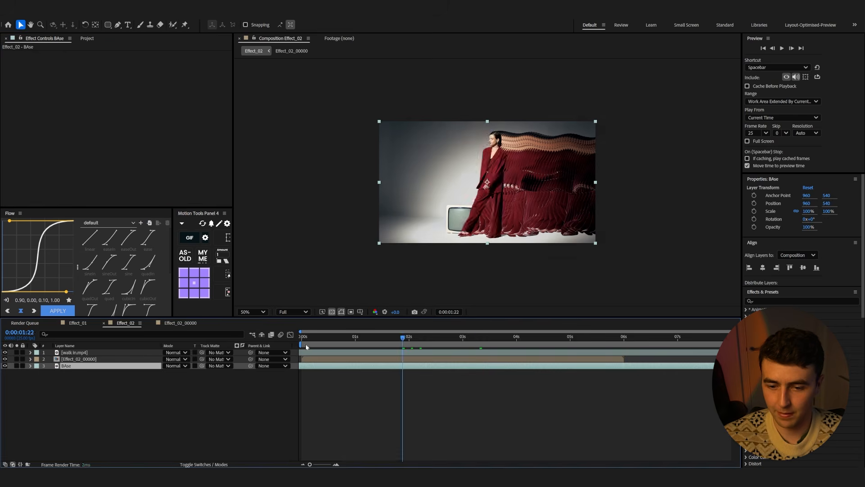
# Set the work area to end at about 5:22 and trim the Effect_02 composition to the work area
pyautogui.press('Home')
pyautogui.press('space')
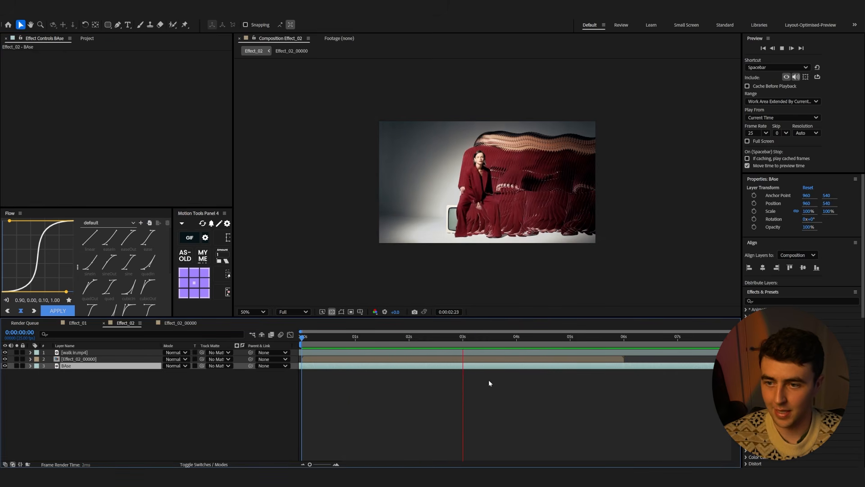
pyautogui.moveTo(516, 337); pyautogui.dragTo(617, 360)
pyautogui.moveTo(720, 344); pyautogui.dragTo(621, 352)
pyautogui.rightClick(618, 341)
pyautogui.click(644, 363)
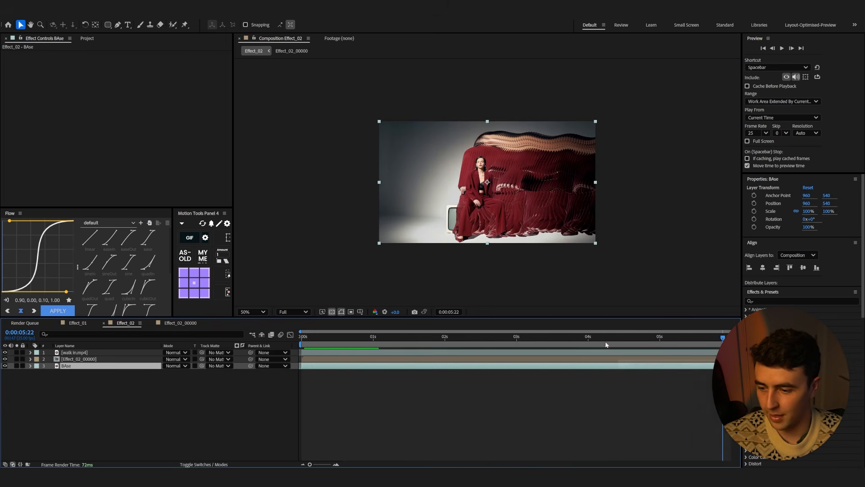
# Apply Directional Blur to the Effect_02_00000 layer and preview the result
pyautogui.press('Home')
pyautogui.click(334, 362)
pyautogui.press('space')
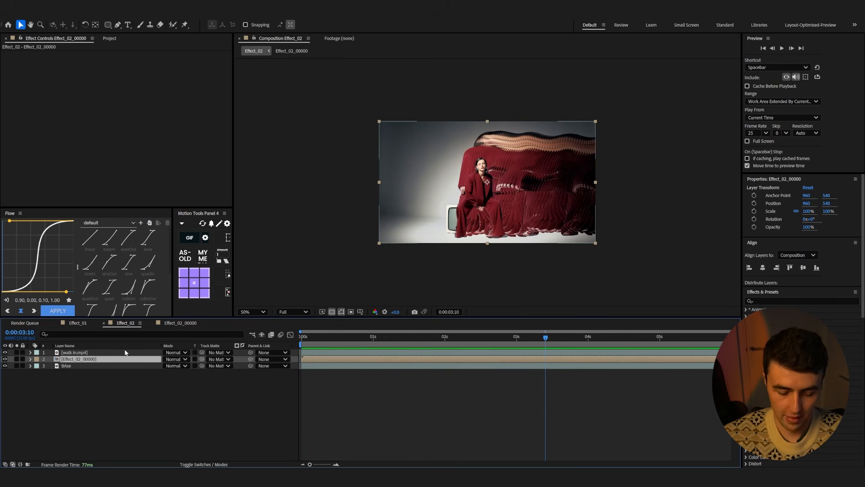
pyautogui.hotkey('ctrl', 'space')
pyautogui.write('dir')
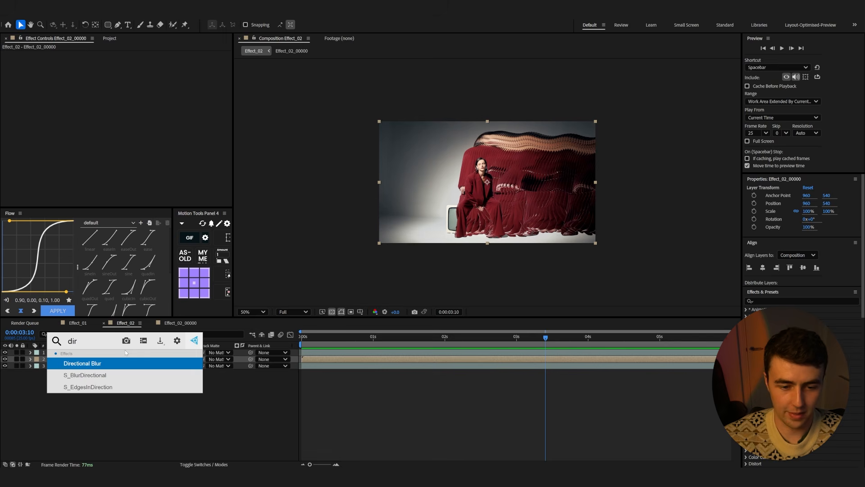
pyautogui.click(82, 363)
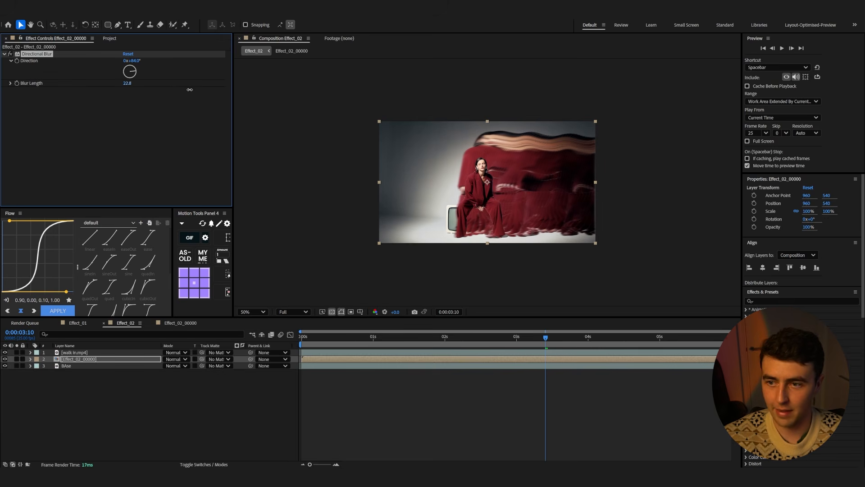
pyautogui.press('Home')
pyautogui.press('space')
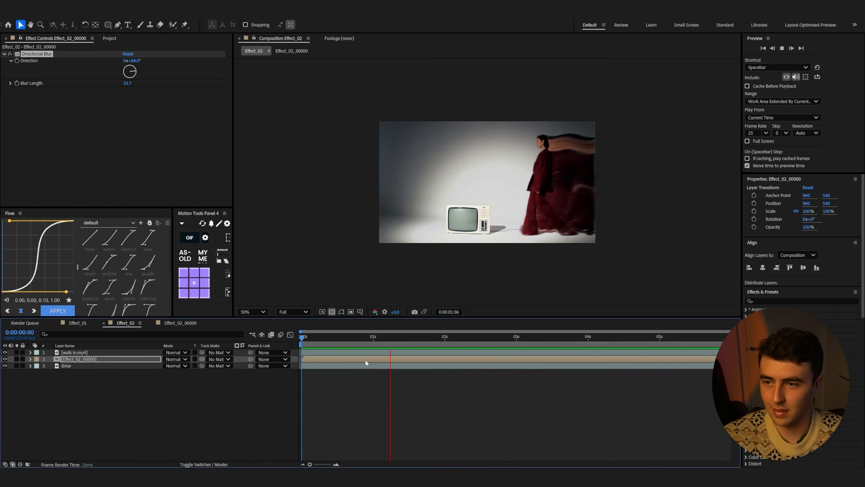
pyautogui.press('space')
# Apply the Difference look from the Mix My Media panel to the composition and preview it
pyautogui.moveTo(315, 339); pyautogui.dragTo(426, 364)
pyautogui.click(206, 256)
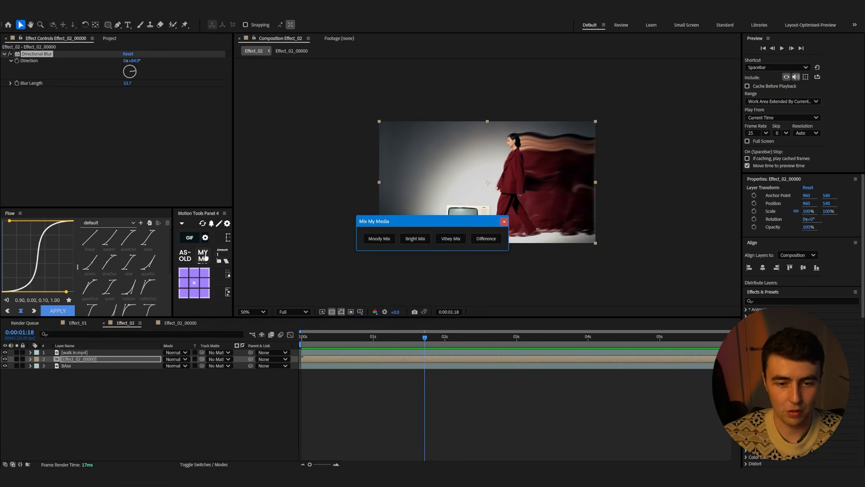
pyautogui.click(486, 240)
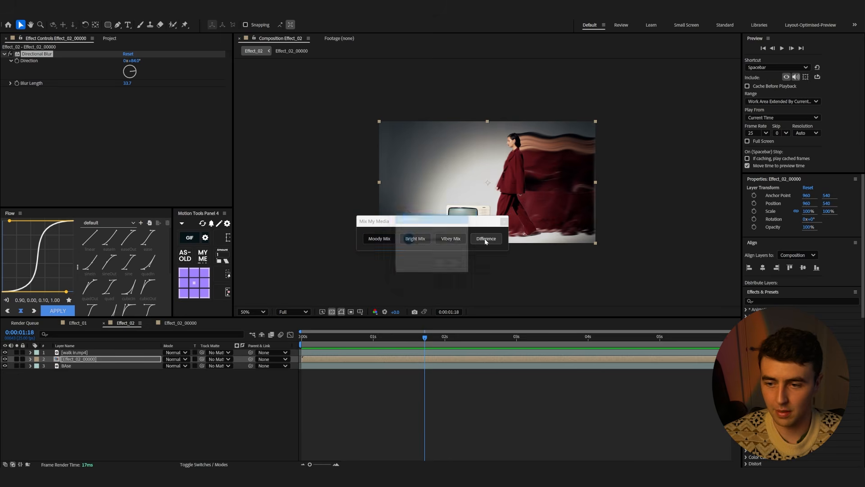
pyautogui.click(492, 269)
pyautogui.moveTo(406, 339); pyautogui.dragTo(303, 338)
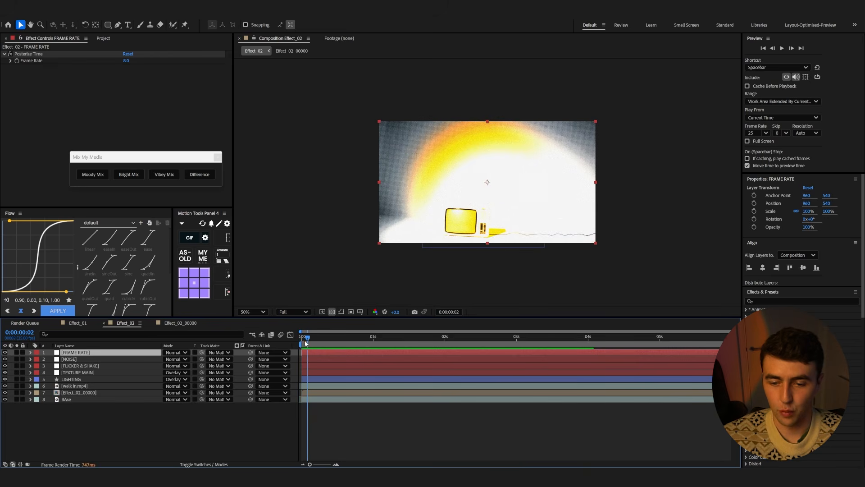
pyautogui.press('space')
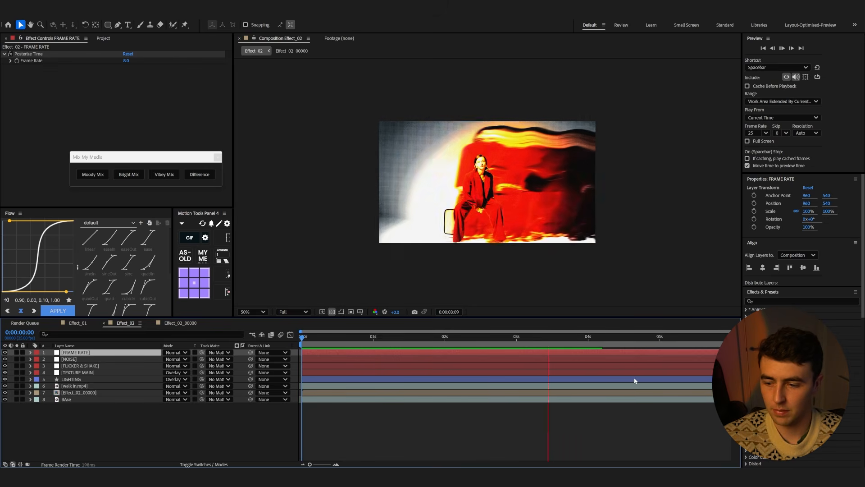
pyautogui.press('space')
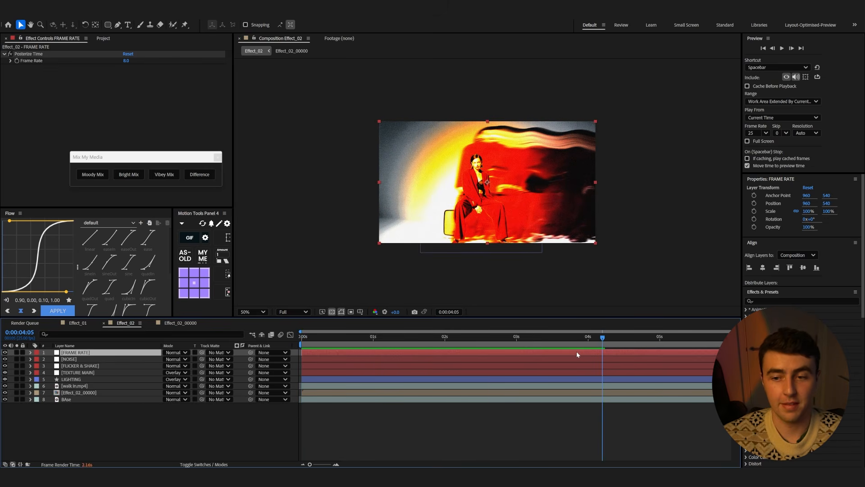
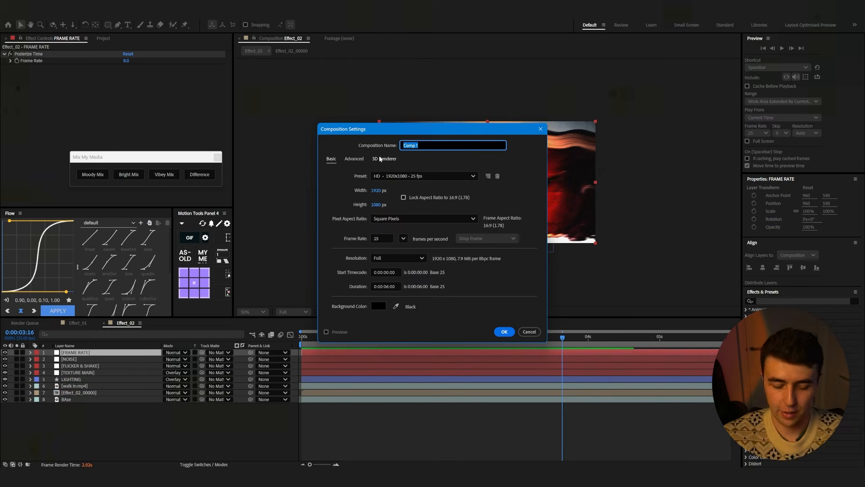
# Create a new 1920x1080, 25 fps composition named Effect_03
pyautogui.write('Effect_0')
pyautogui.click(388, 287)
pyautogui.press('BackSpace')
pyautogui.press('BackSpace')
pyautogui.write('1:00')
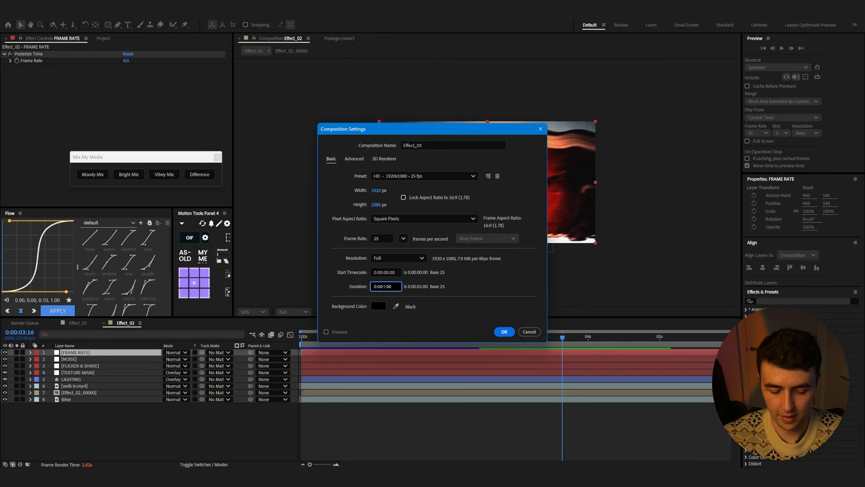
pyautogui.press('Return')
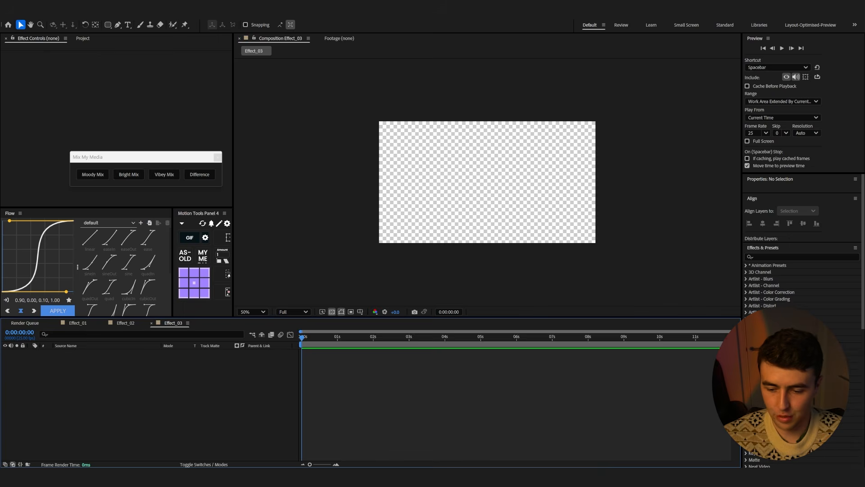
# Bring the living room.mp4 clip into the Effect_03 composition
pyautogui.click(479, 477)
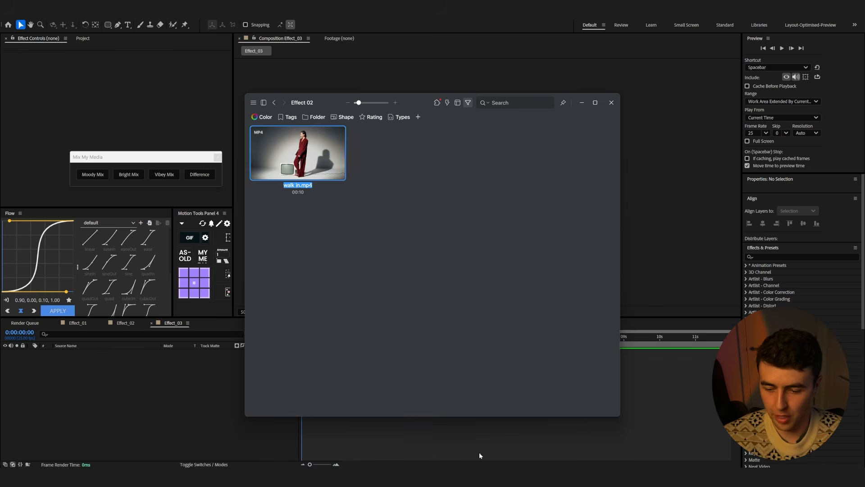
pyautogui.click(274, 103)
pyautogui.moveTo(312, 246); pyautogui.dragTo(423, 350)
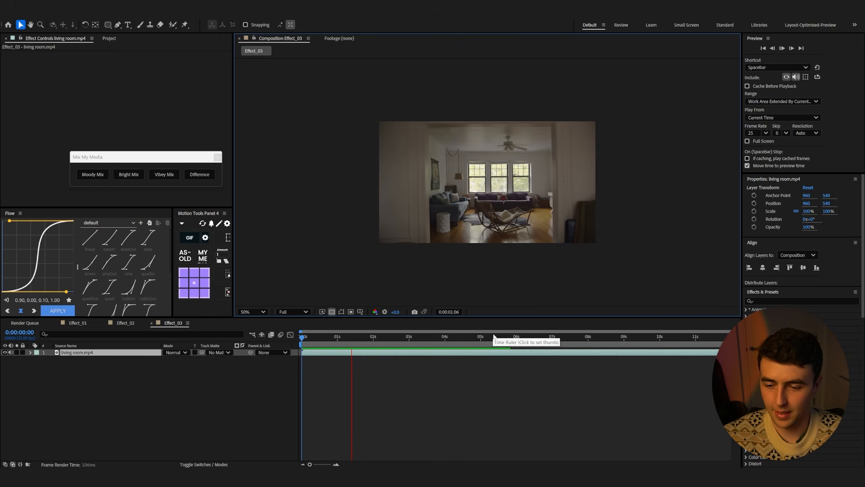
# Split the living room layer at 0:00:06:00, delete the later part, and preview the clip
pyautogui.moveTo(479, 338); pyautogui.dragTo(516, 351)
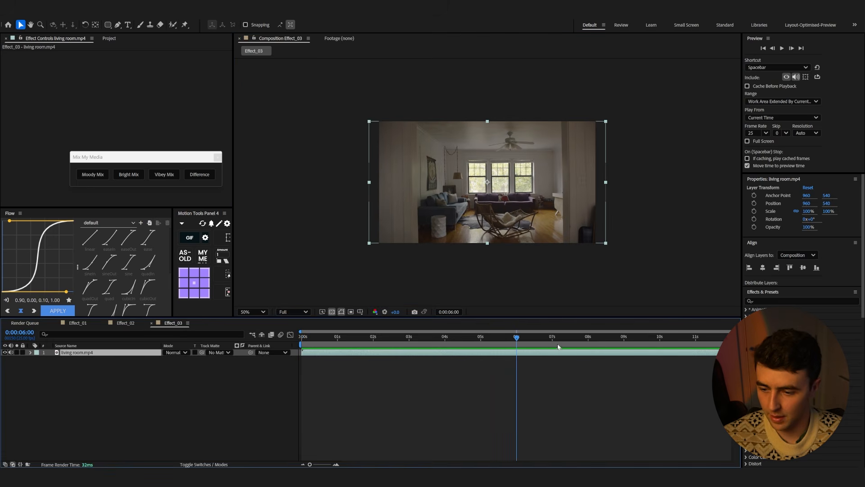
pyautogui.hotkey('ctrl', 'shift', 'd')
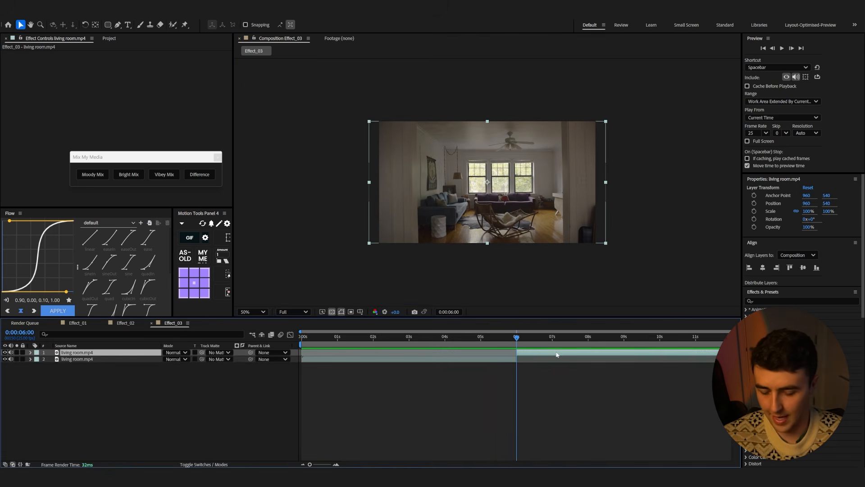
pyautogui.press('Delete')
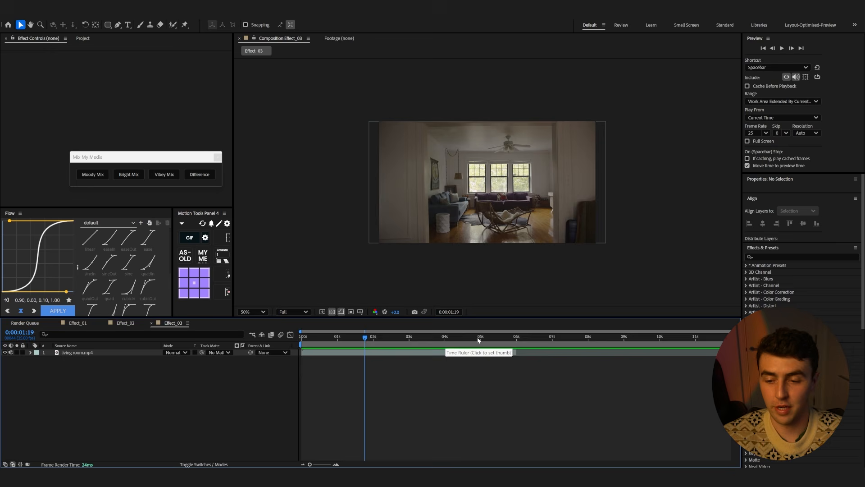
pyautogui.moveTo(478, 340); pyautogui.dragTo(295, 344)
pyautogui.press('space')
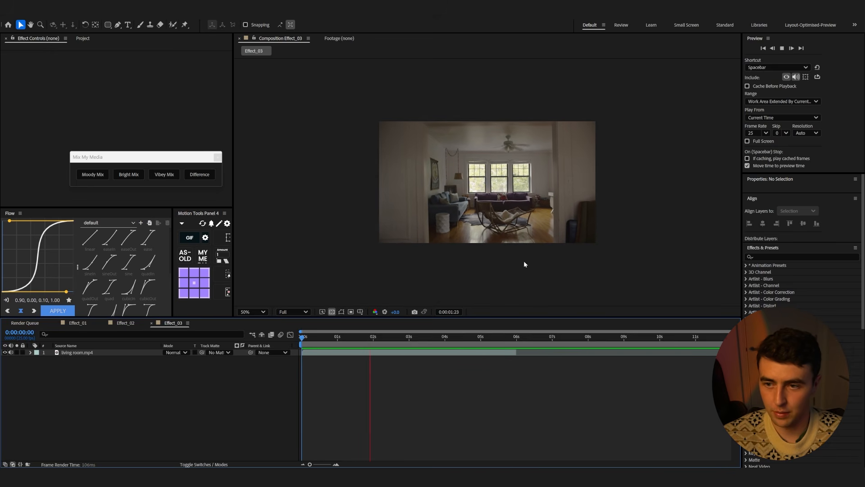
pyautogui.press('space')
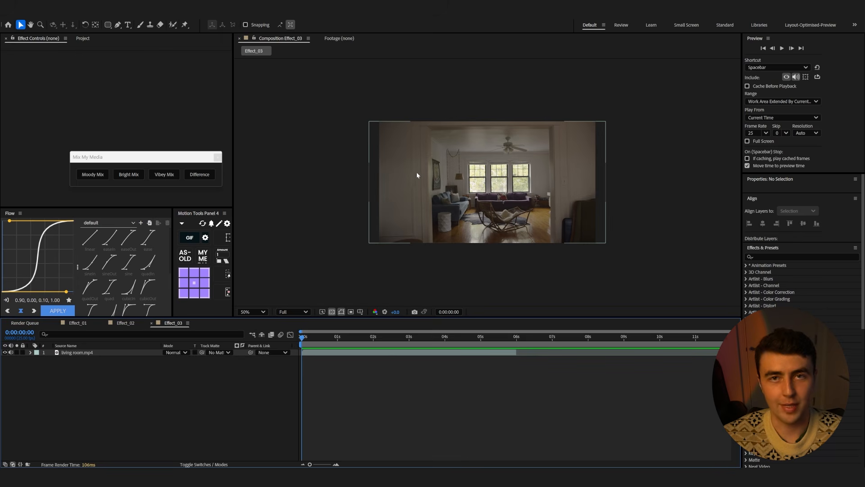
# Draw a four-point rectangular mask around the doorway opening on the living room layer with the Pen tool
pyautogui.scroll(4, 438, 189)
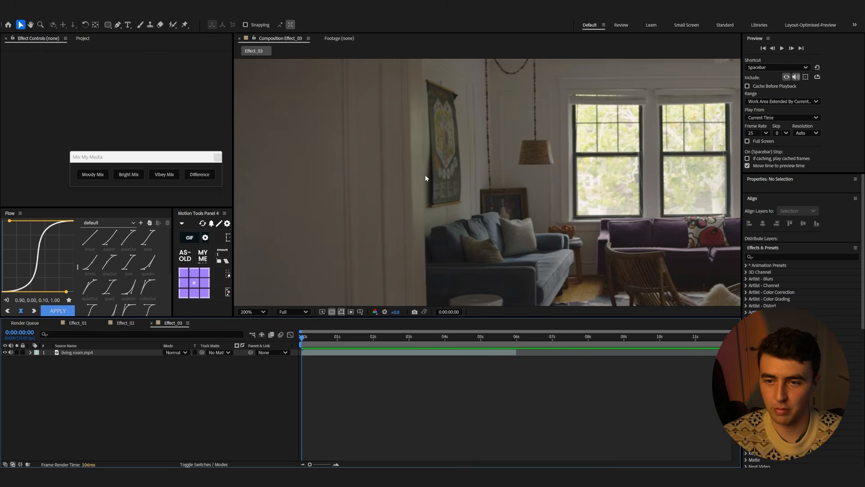
pyautogui.scroll(-4, 416, 168)
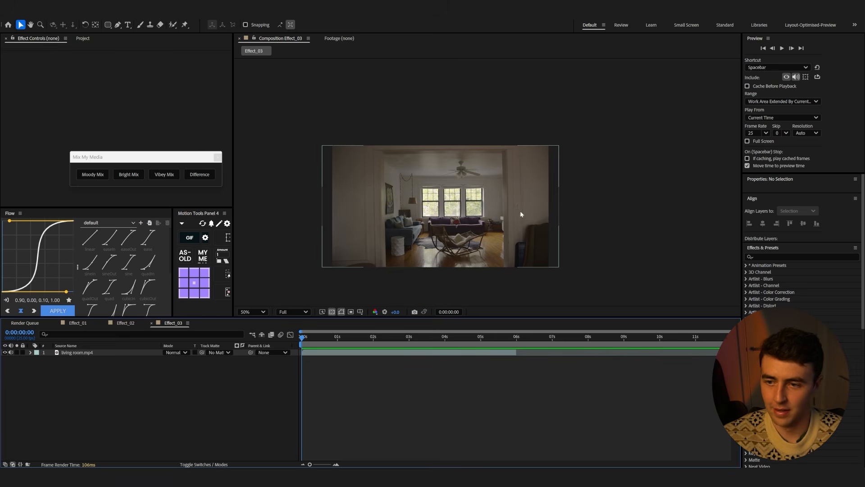
pyautogui.click(134, 352)
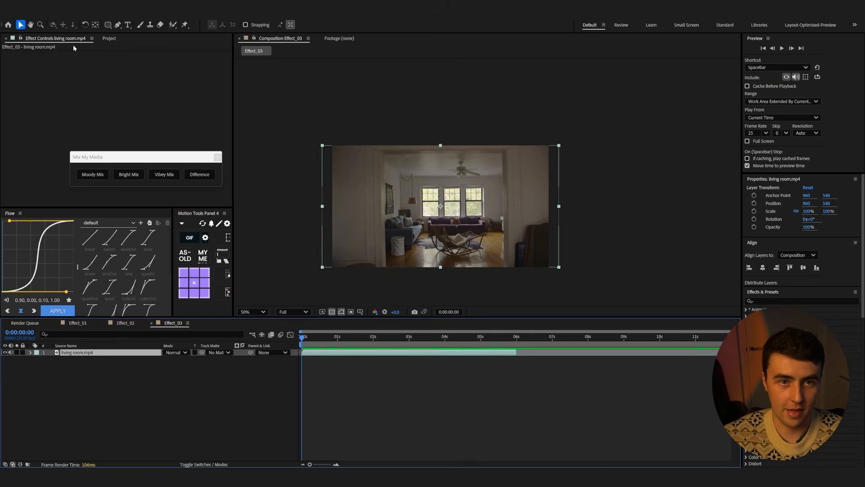
pyautogui.click(119, 26)
pyautogui.scroll(2, 384, 269)
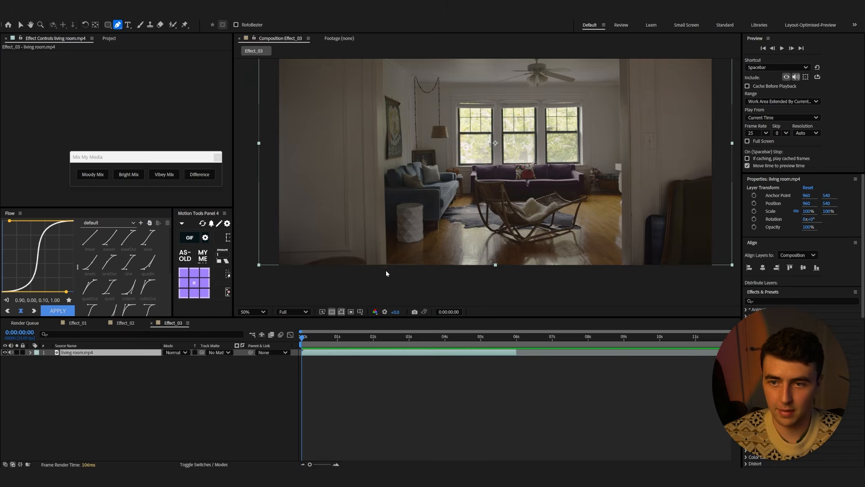
pyautogui.scroll(-2, 386, 269)
pyautogui.scroll(2, 397, 259)
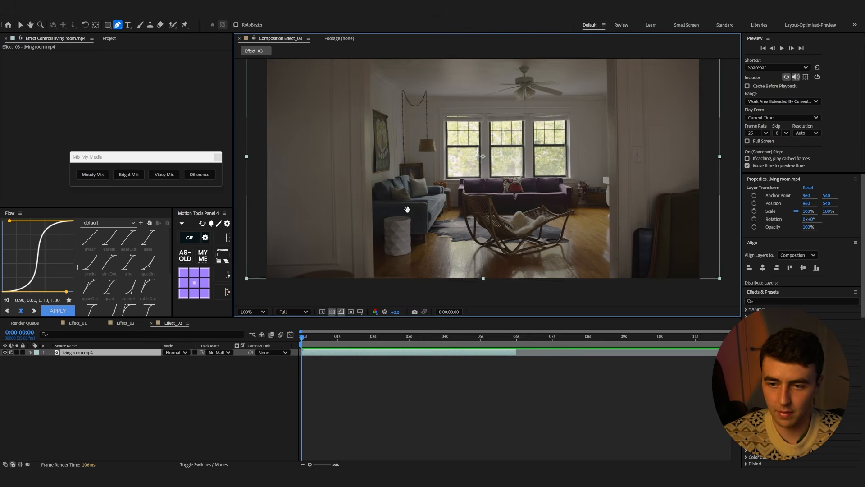
pyautogui.click(361, 300)
pyautogui.click(359, 71)
pyautogui.click(598, 70)
pyautogui.click(598, 299)
pyautogui.click(362, 300)
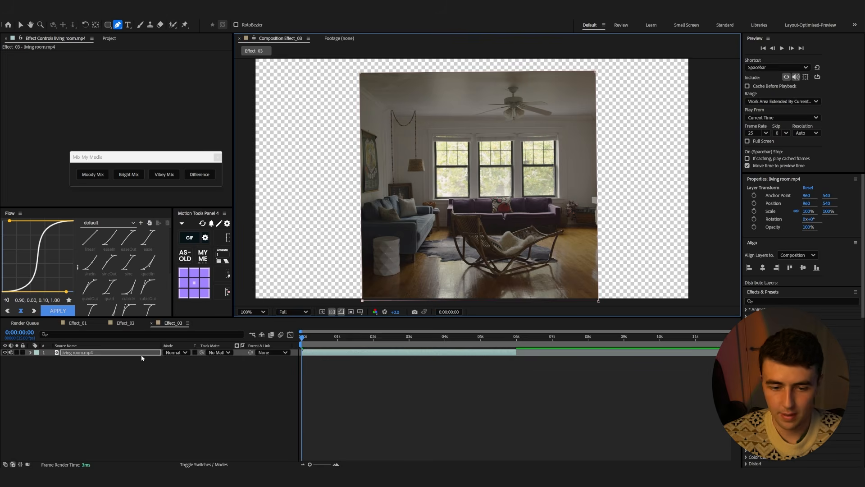
# Invert the mask, set a starting Mask Path keyframe, and feather the mask to 7 pixels
pyautogui.click(135, 353)
pyautogui.click(31, 353)
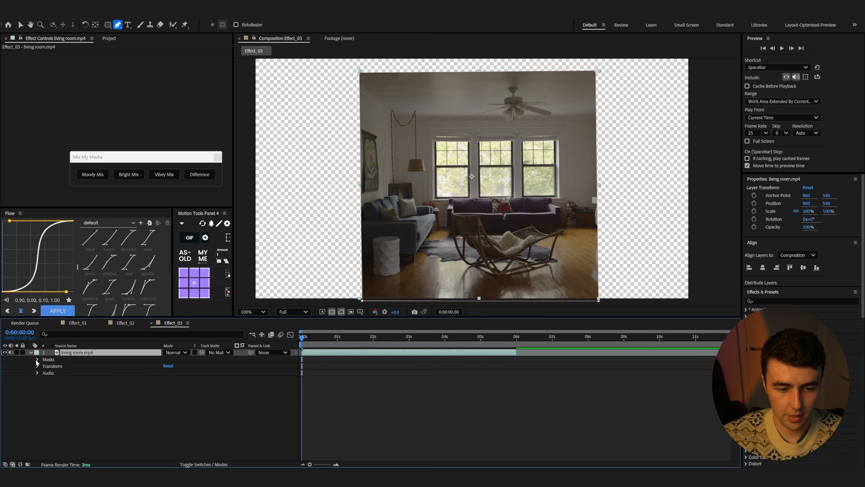
pyautogui.click(193, 366)
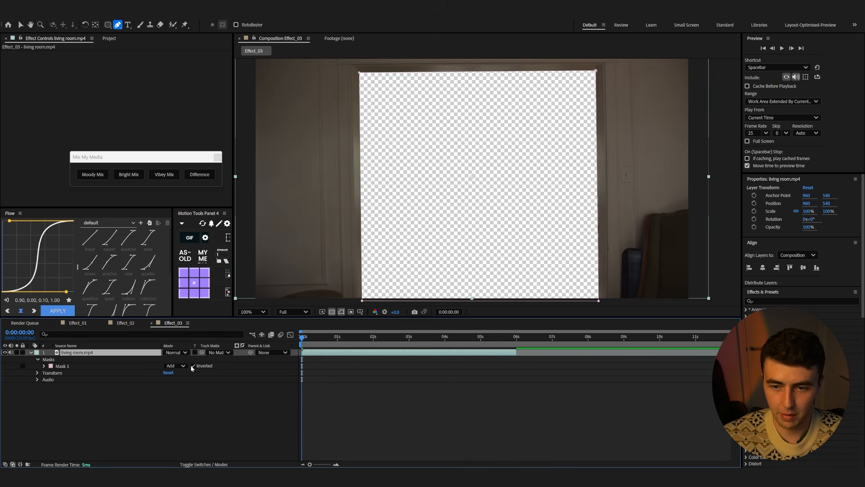
pyautogui.hscroll(5, 362, 248)
pyautogui.click(44, 366)
pyautogui.click(58, 372)
pyautogui.moveTo(181, 379); pyautogui.dragTo(183, 380)
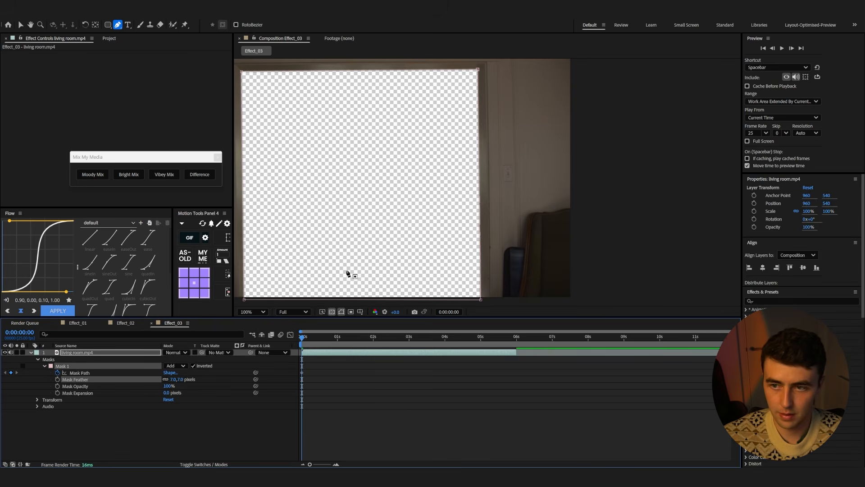
# At 0:00:05:24, adjust the mask's corner points to follow the doorway and preview the animation
pyautogui.scroll(-1, 354, 268)
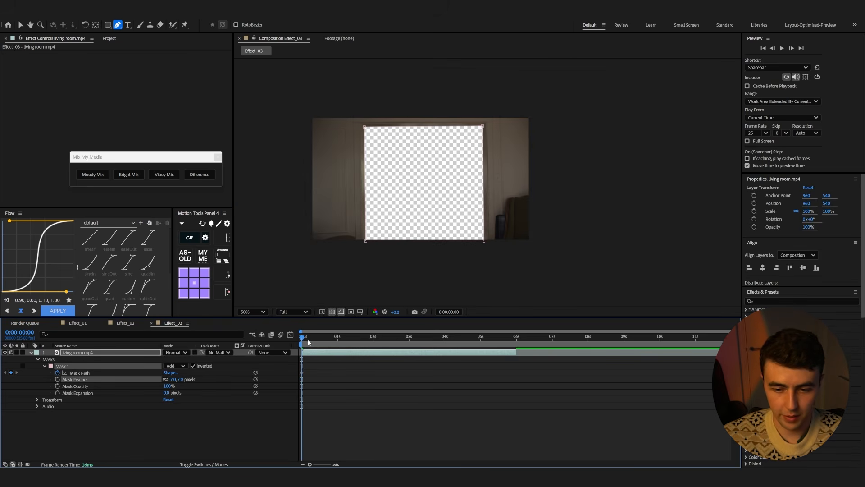
pyautogui.press('space')
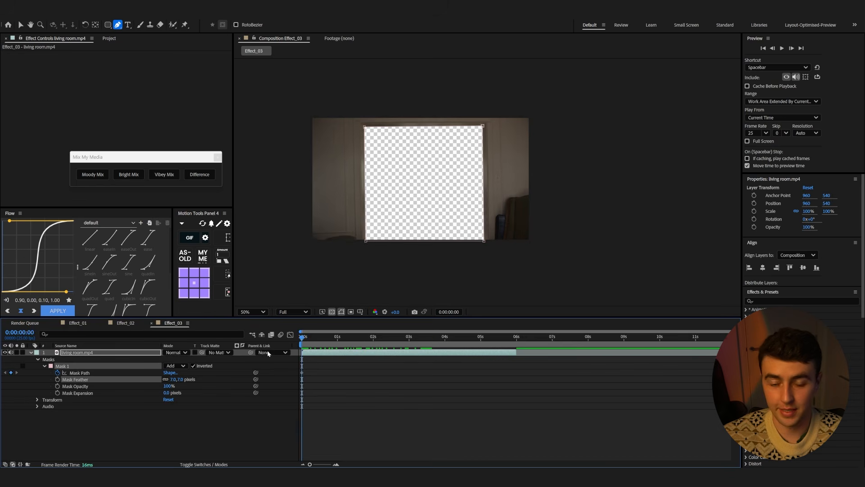
pyautogui.moveTo(303, 354); pyautogui.dragTo(515, 356)
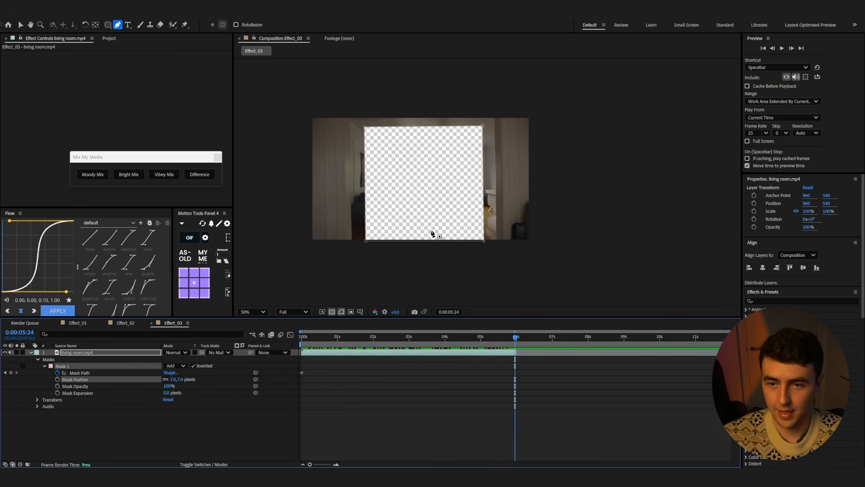
pyautogui.press('v')
pyautogui.click(366, 130)
pyautogui.hotkey('ctrl', 't')
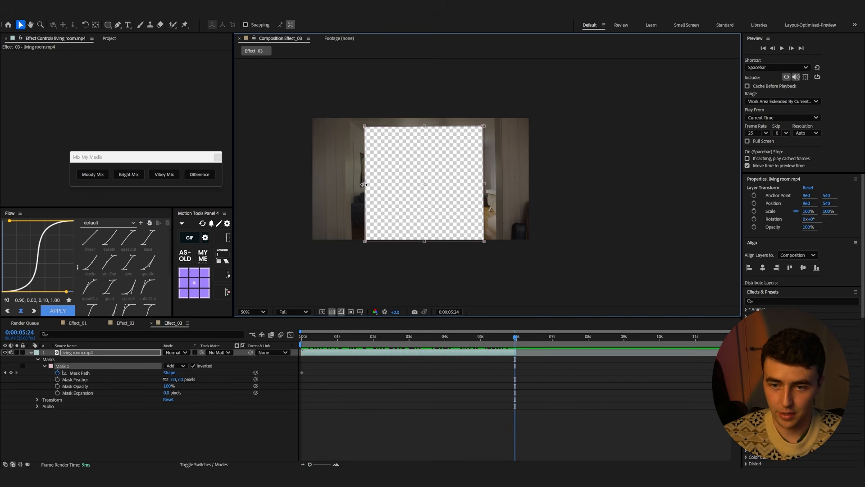
pyautogui.moveTo(361, 185); pyautogui.dragTo(350, 180)
pyautogui.moveTo(515, 340); pyautogui.dragTo(301, 338)
pyautogui.press('space')
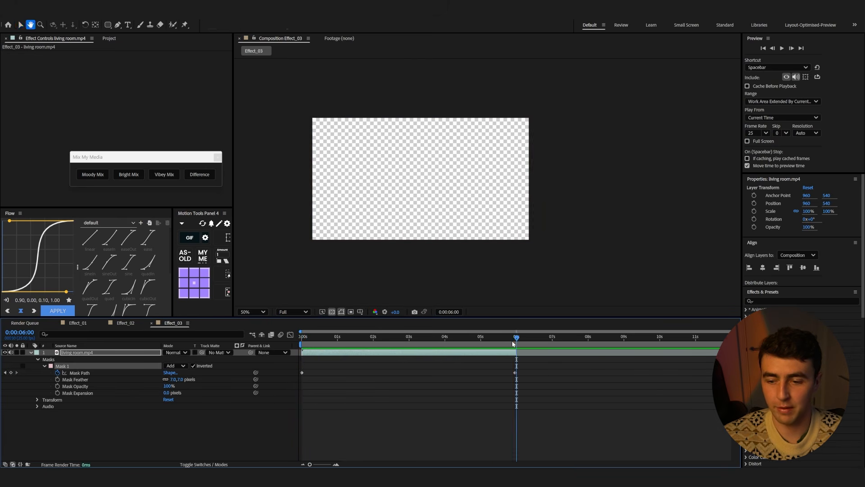
pyautogui.press('space')
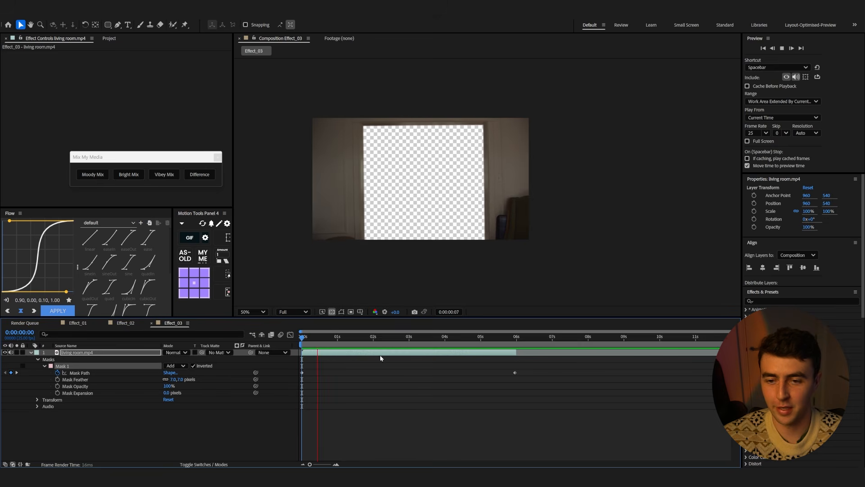
# Duplicate the living room layer and set the lower copy's mask mode to None
pyautogui.click(77, 352)
pyautogui.click(31, 352)
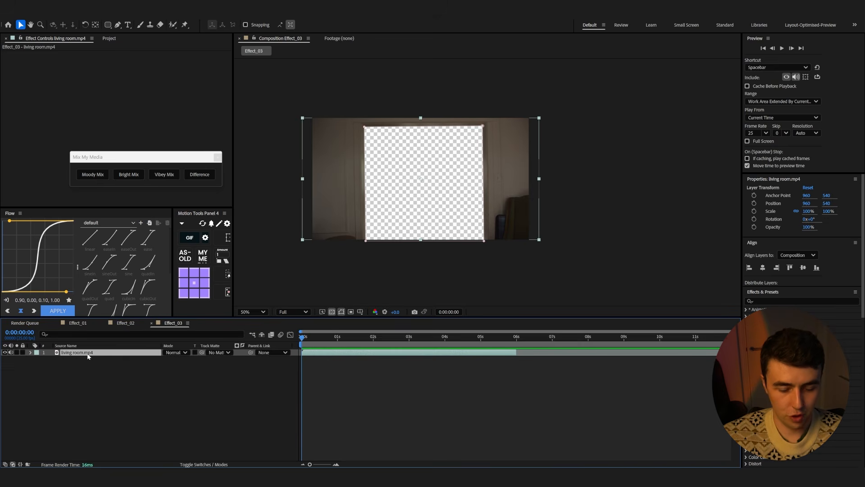
pyautogui.hotkey('ctrl', 'd')
pyautogui.click(31, 359)
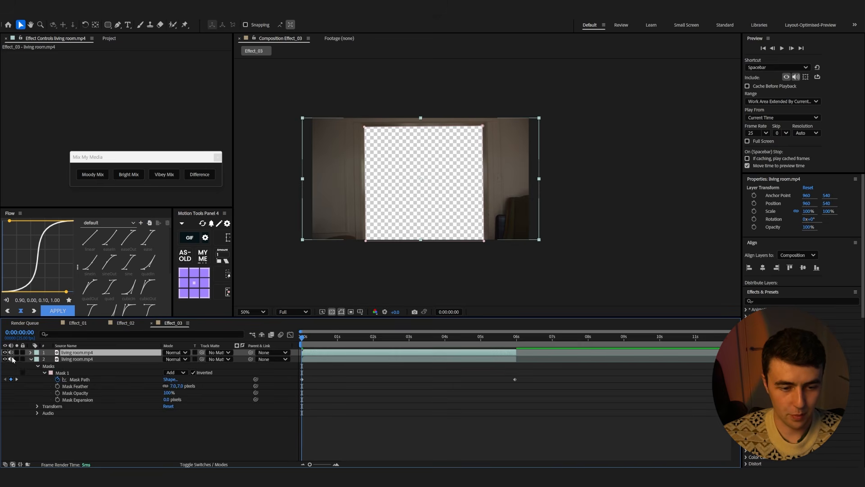
pyautogui.click(180, 373)
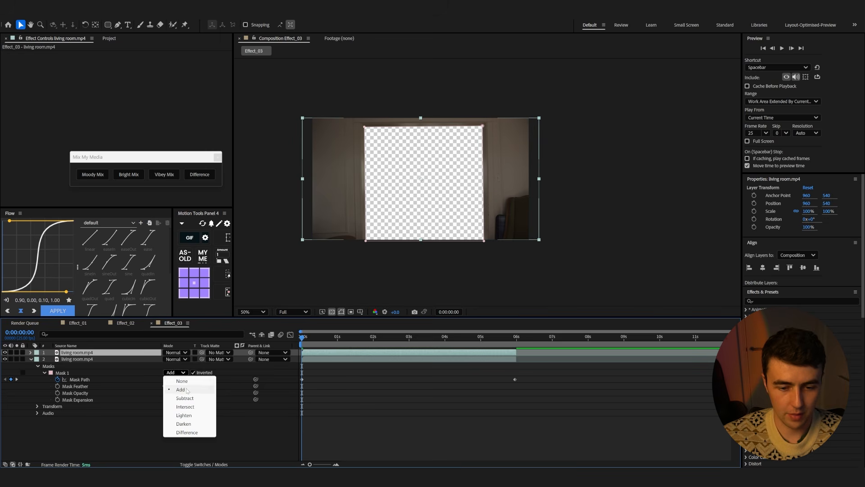
pyautogui.click(182, 381)
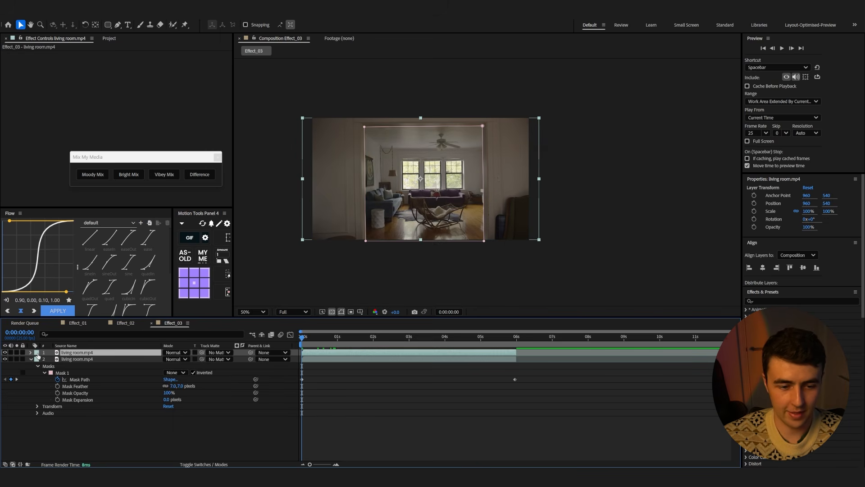
# Give the top layer an orange label and rename the two layers Mask and Base
pyautogui.click(37, 353)
pyautogui.click(68, 301)
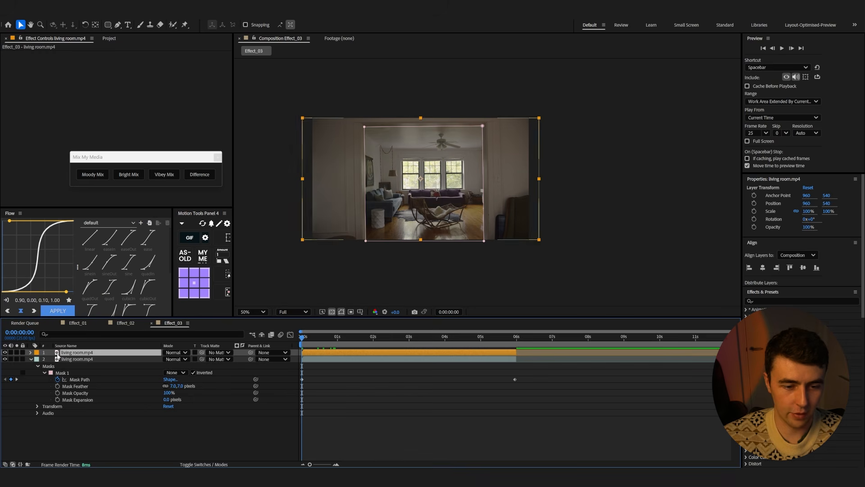
pyautogui.press('Return')
pyautogui.write('Mask')
pyautogui.press('Return')
pyautogui.click(103, 359)
pyautogui.press('Return')
pyautogui.write('Base')
pyautogui.press('Return')
# Pre-compose the Mask layer, moving all attributes into the new composition
pyautogui.rightClick(81, 353)
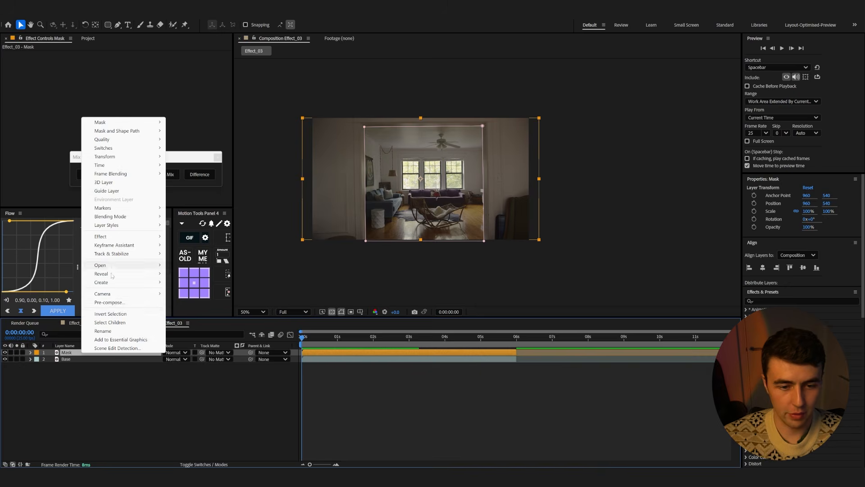
pyautogui.click(109, 302)
pyautogui.press('Right')
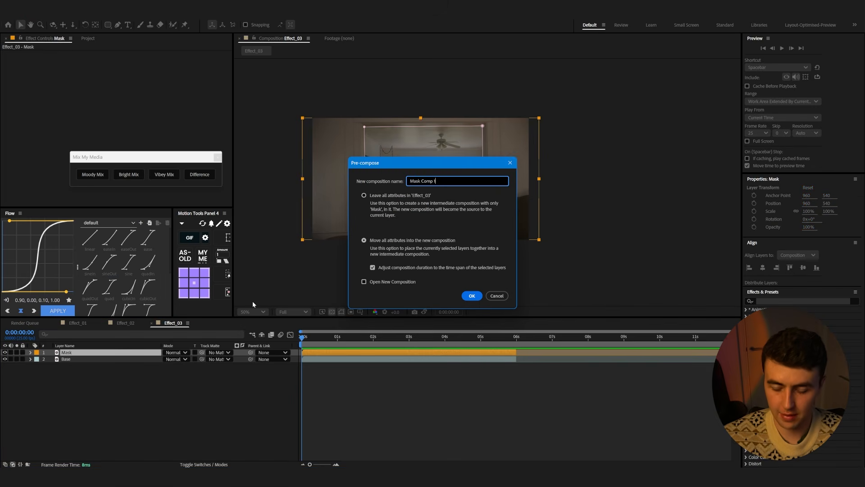
pyautogui.press('Return')
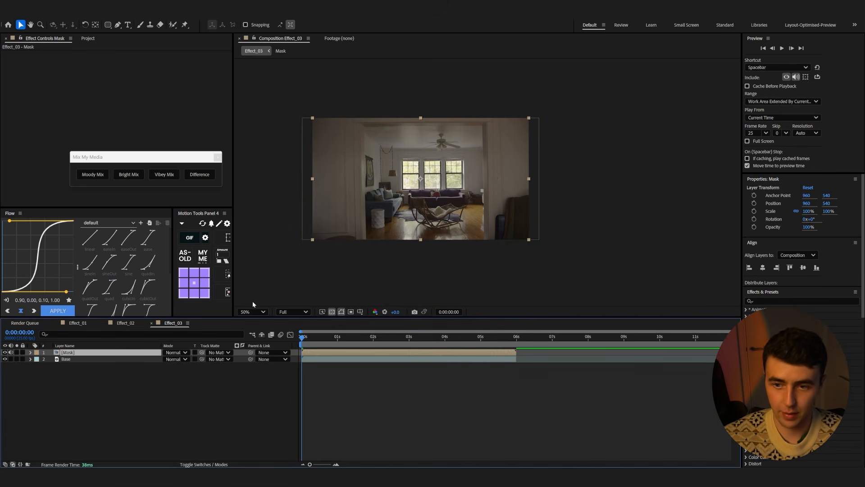
# Pre-compose the Base layer into a new composition named Base
pyautogui.click(114, 360)
pyautogui.rightClick(114, 360)
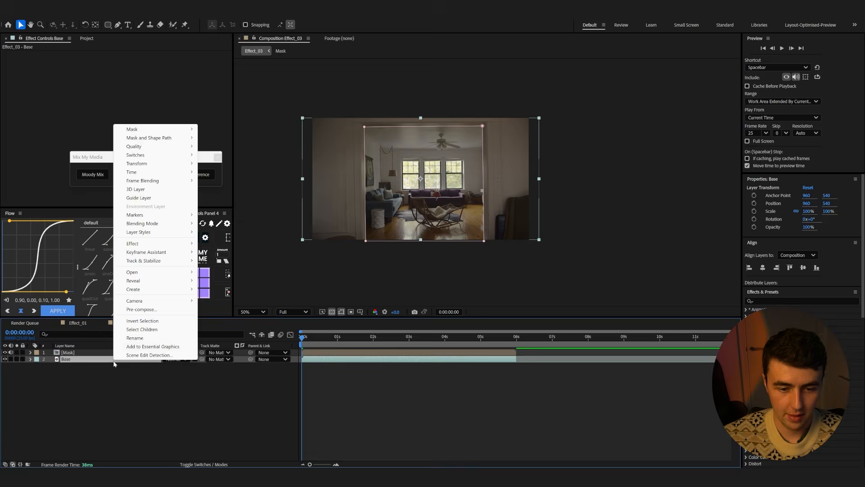
pyautogui.click(136, 309)
pyautogui.write('Base')
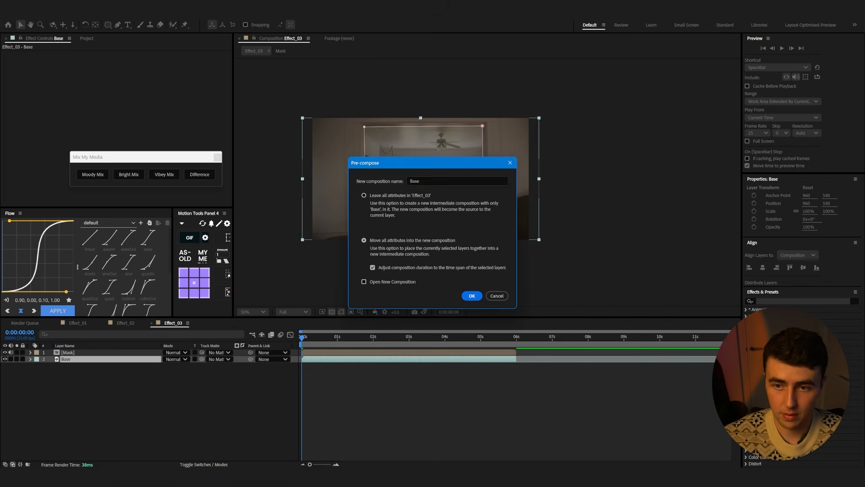
pyautogui.press('Return')
# Confirm the Base pre-compose and add a centred text layer reading Home, scaled to 612% and positioned over the doorway
pyautogui.click(70, 399)
pyautogui.click(128, 25)
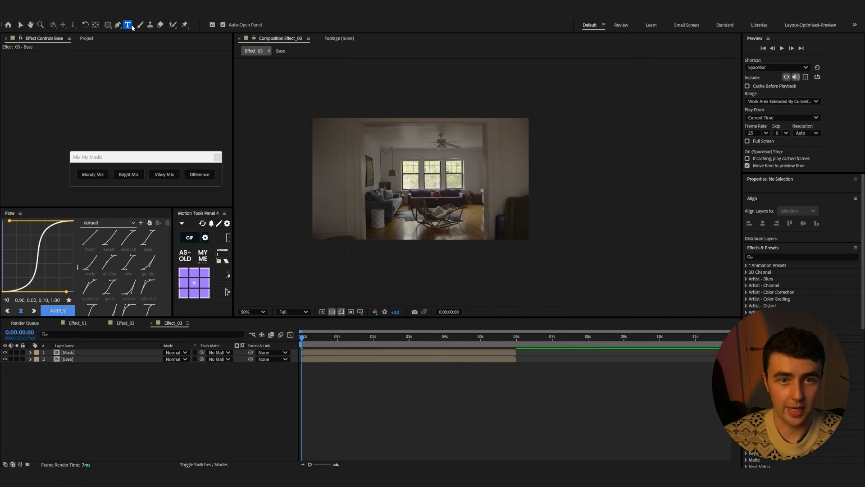
pyautogui.click(500, 209)
pyautogui.write('H')
pyautogui.press('BackSpace')
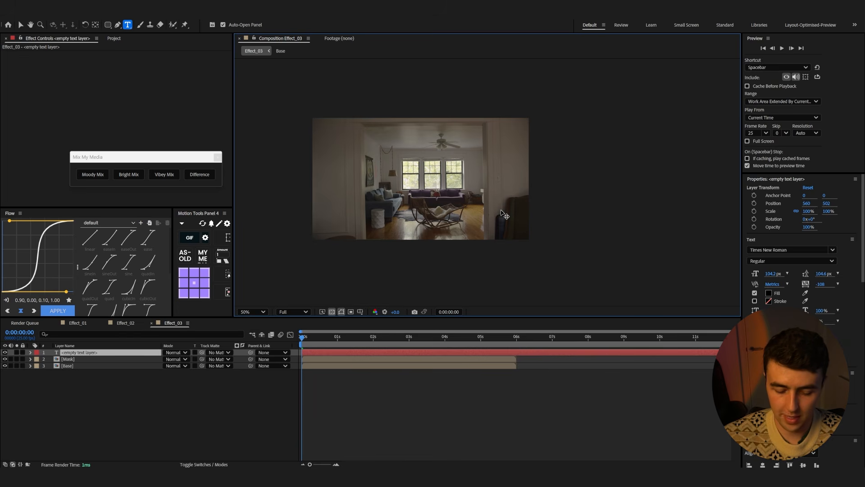
pyautogui.write('Home')
pyautogui.press('Escape')
pyautogui.hotkey('ctrl', 'alt', 'Home')
pyautogui.press('s')
pyautogui.moveTo(189, 359); pyautogui.dragTo(420, 358)
pyautogui.press('v')
pyautogui.moveTo(428, 178); pyautogui.dragTo(462, 179)
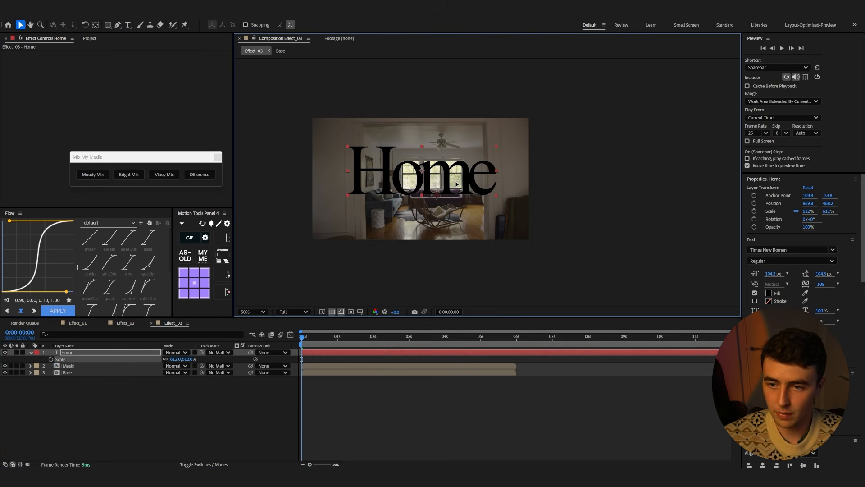
# Set the Home text fill to white and move the Home layer beneath the Mask layer
pyautogui.click(768, 293)
pyautogui.moveTo(344, 192)
pyautogui.mouseDown()
pyautogui.moveTo(341, 214)
pyautogui.moveTo(343, 188)
pyautogui.mouseUp()
pyautogui.click(511, 190)
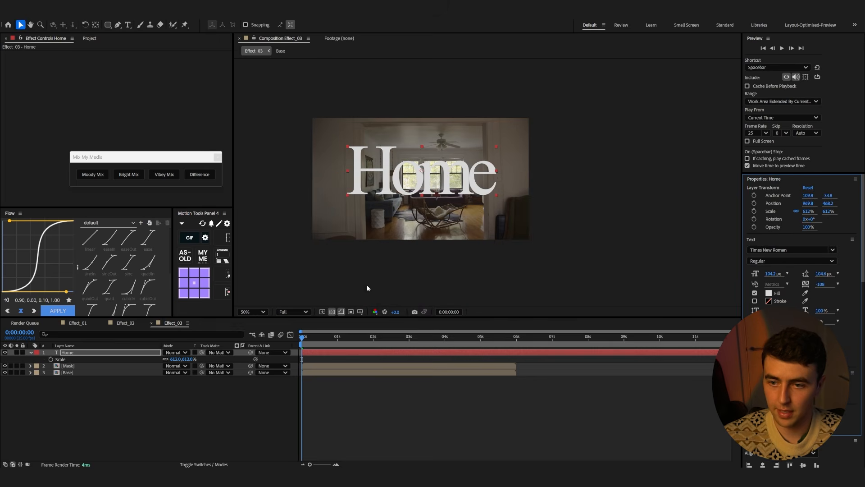
pyautogui.moveTo(66, 353); pyautogui.dragTo(70, 370)
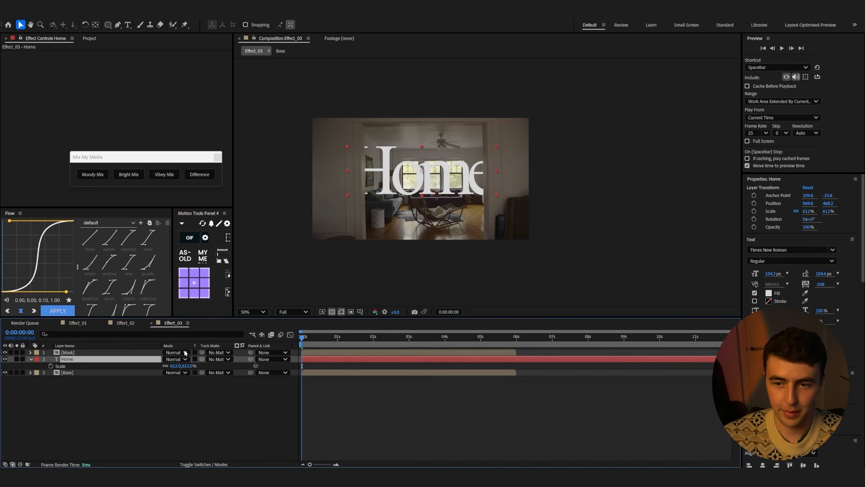
# Undo an attempted horizontal shift of the Home text
pyautogui.moveTo(448, 193); pyautogui.dragTo(437, 194)
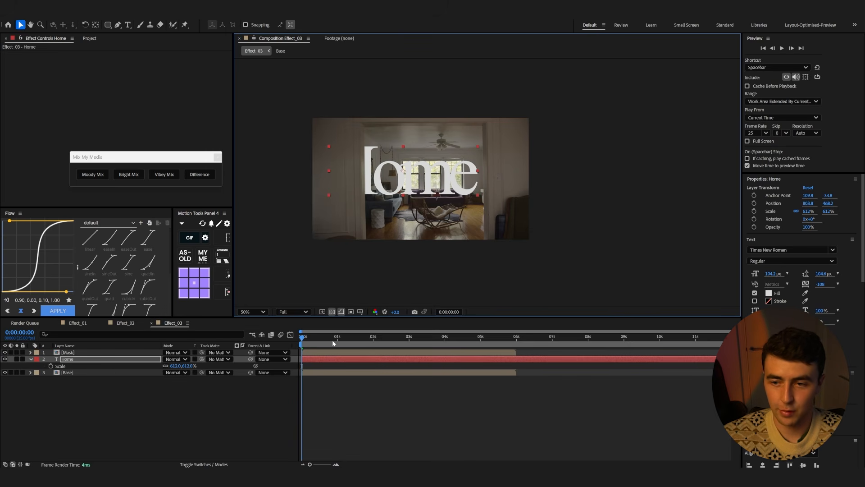
pyautogui.hotkey('ctrl', 'z')
# Preview the composition's playback and return to the start
pyautogui.press('space')
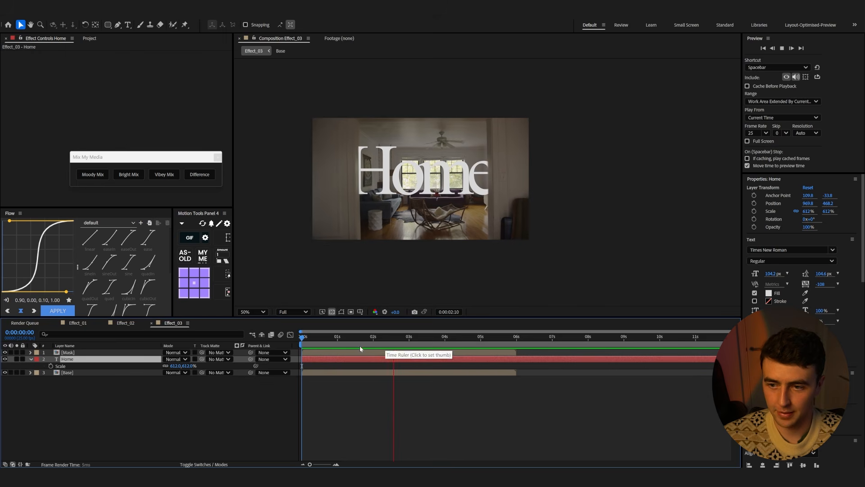
pyautogui.press('space')
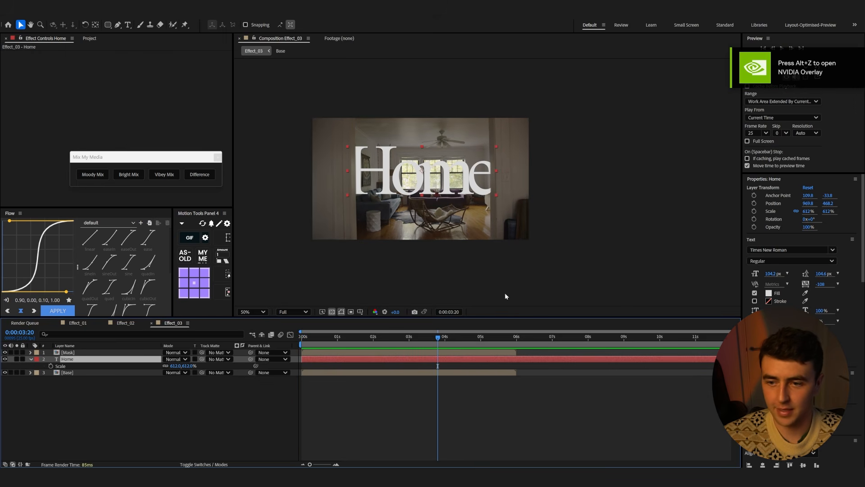
pyautogui.moveTo(442, 339); pyautogui.dragTo(300, 343)
pyautogui.press('space')
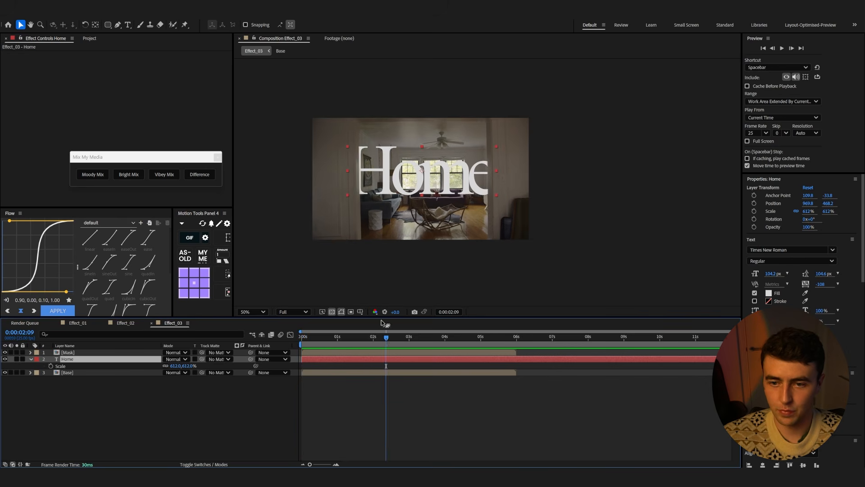
pyautogui.moveTo(386, 337); pyautogui.dragTo(301, 337)
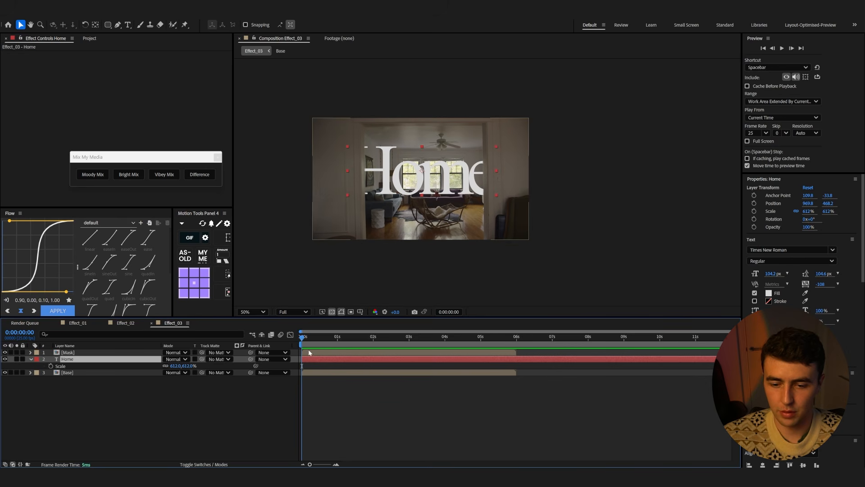
# Adjust the corners of the masked doorway layer's Mask Path at about 2:21 to frame the room
pyautogui.click(106, 352)
pyautogui.click(228, 275)
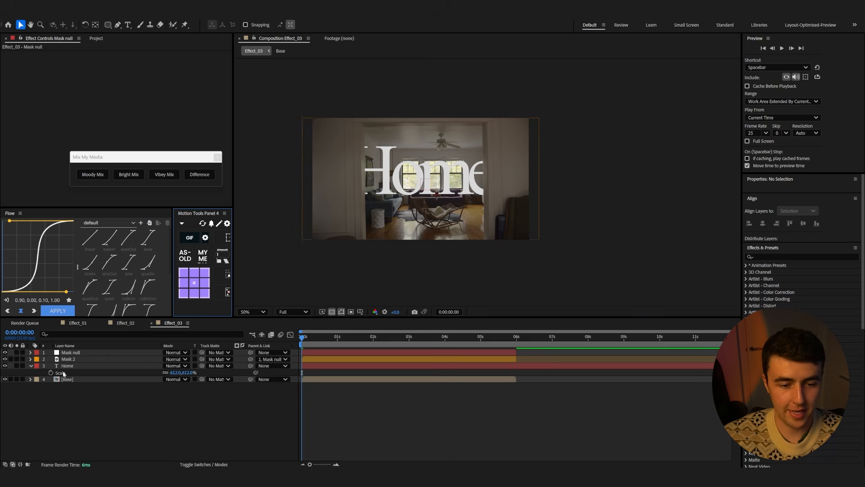
pyautogui.click(72, 359)
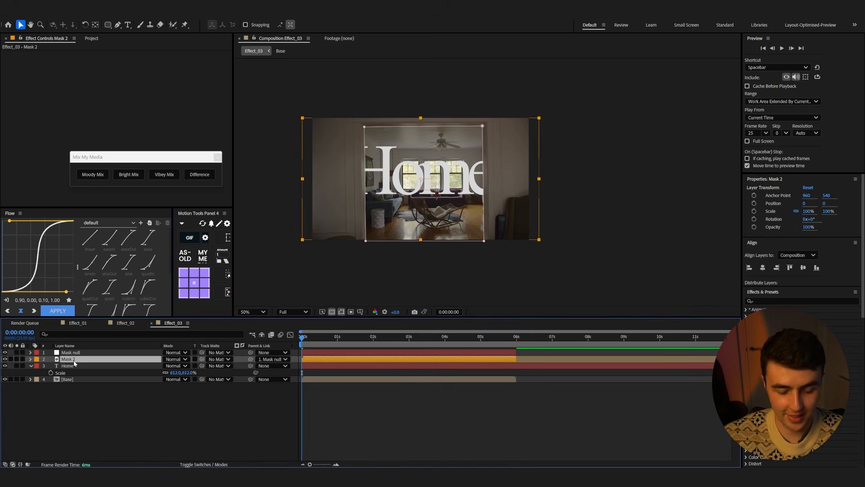
pyautogui.press('m')
pyautogui.moveTo(337, 343); pyautogui.dragTo(403, 344)
pyautogui.scroll(2, 378, 148)
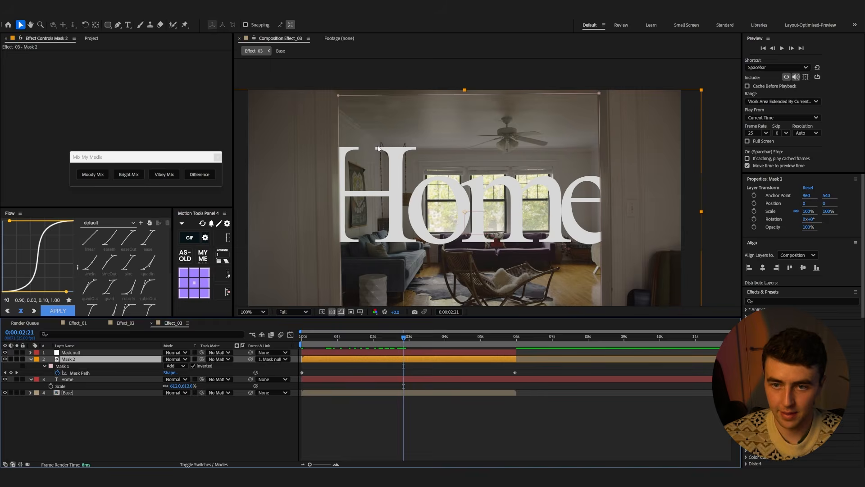
pyautogui.click(339, 96)
pyautogui.scroll(-2, 341, 131)
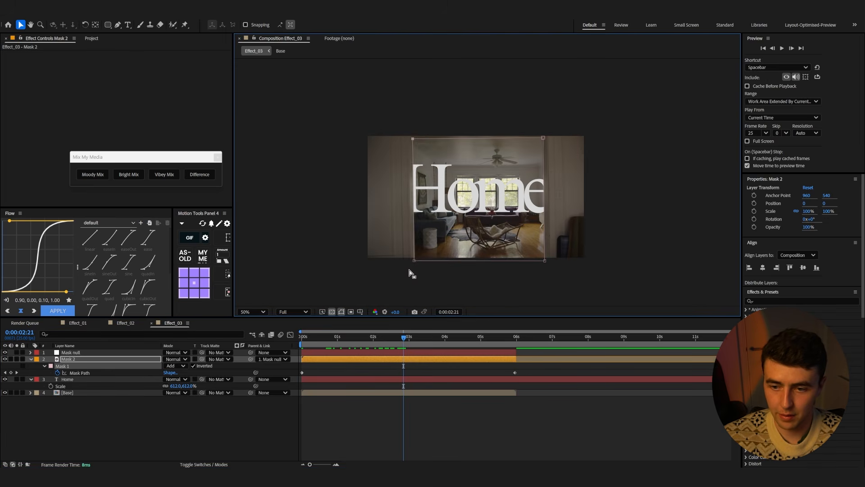
pyautogui.scroll(2, 421, 213)
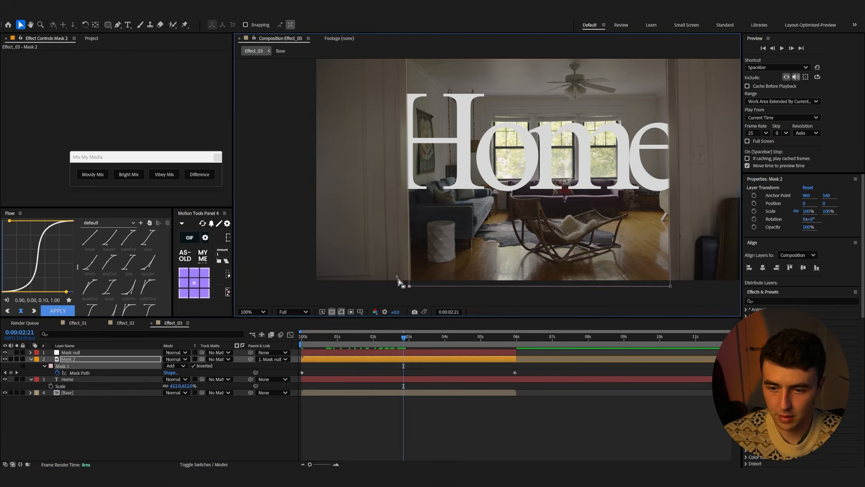
pyautogui.moveTo(408, 286); pyautogui.dragTo(411, 286)
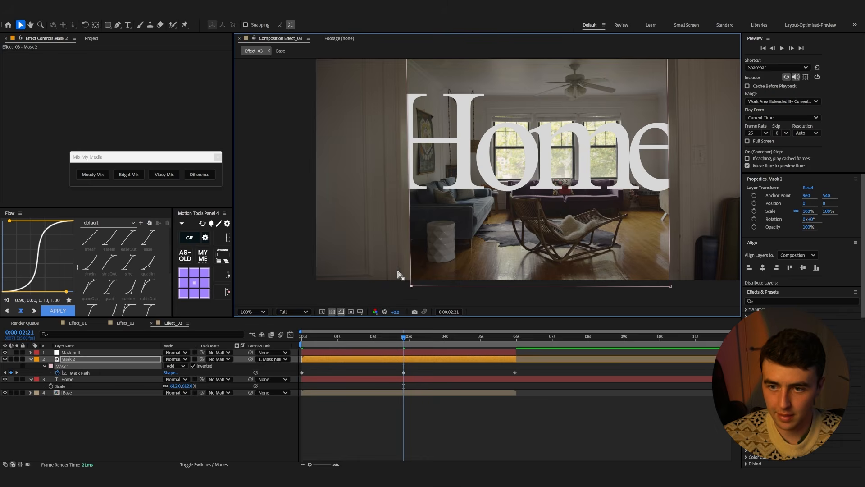
pyautogui.scroll(-4, 430, 123)
pyautogui.scroll(4, 445, 111)
pyautogui.moveTo(447, 121); pyautogui.dragTo(447, 118)
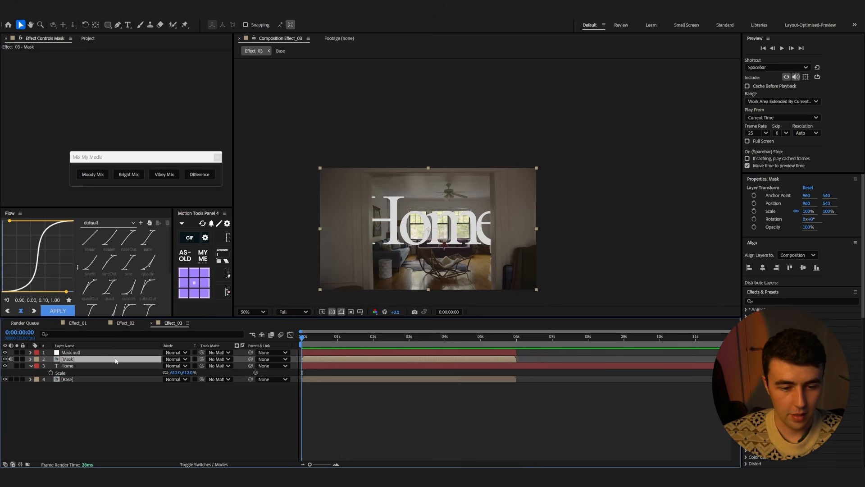
# Duplicate the Mask layer and rename the lower copy Shadow
pyautogui.hotkey('ctrl', 'd')
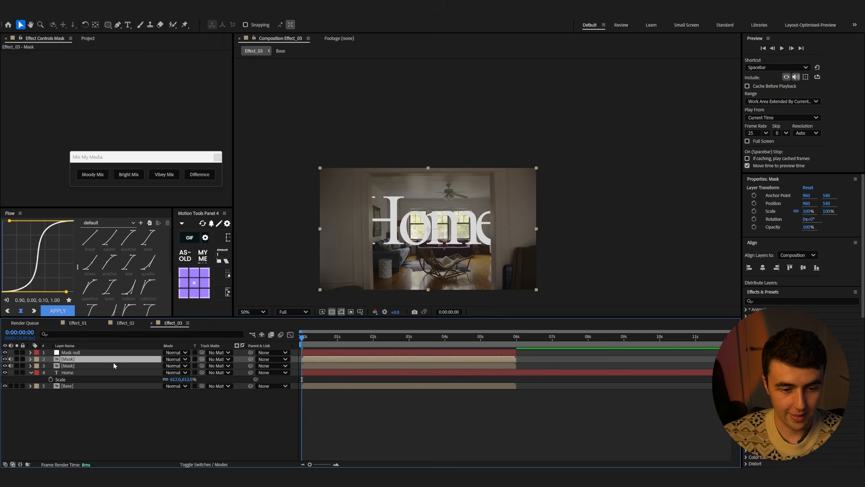
pyautogui.click(68, 366)
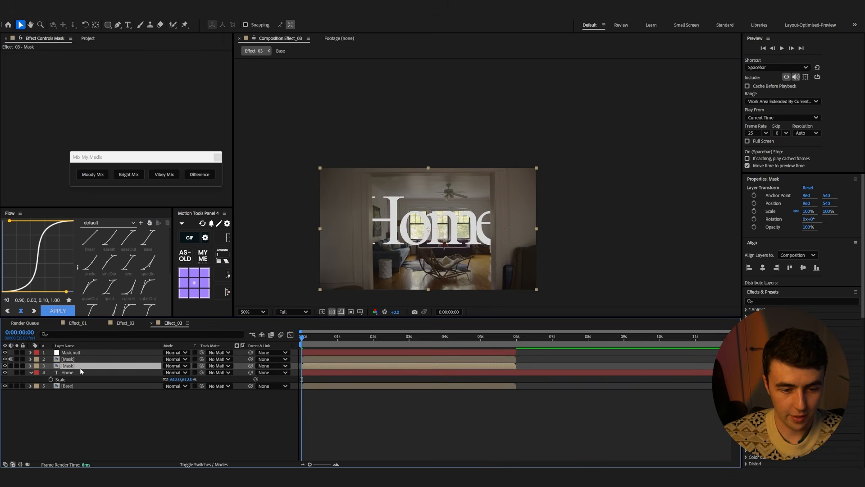
pyautogui.press('Return')
pyautogui.write('Shadow')
pyautogui.press('Return')
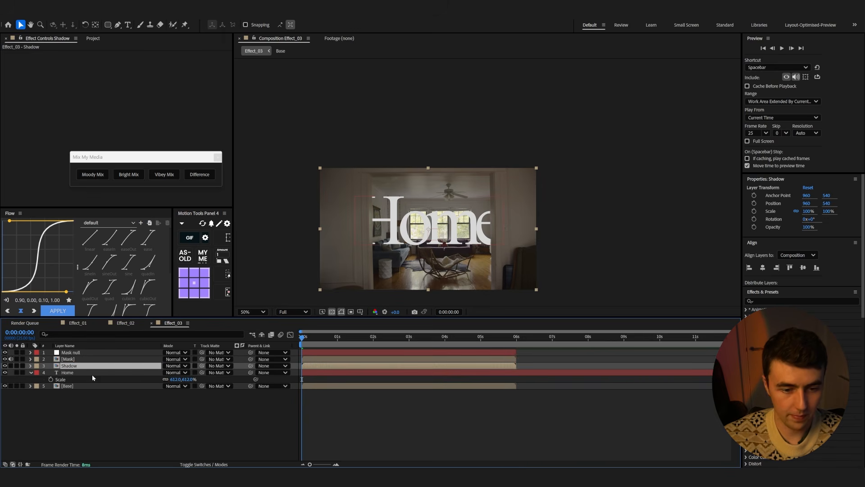
# Apply Drop Shadow to the Shadow layer with Shadow Only enabled and softness set to 70
pyautogui.hotkey('ctrl', 'space')
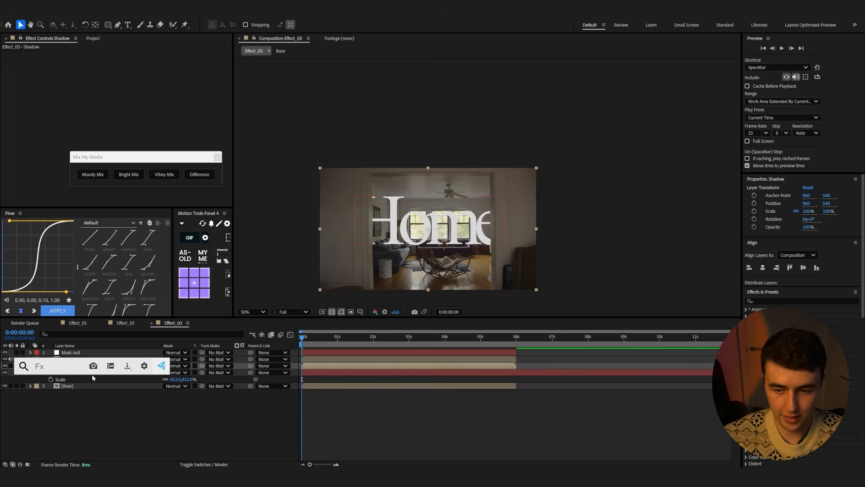
pyautogui.write('drop')
pyautogui.click(81, 396)
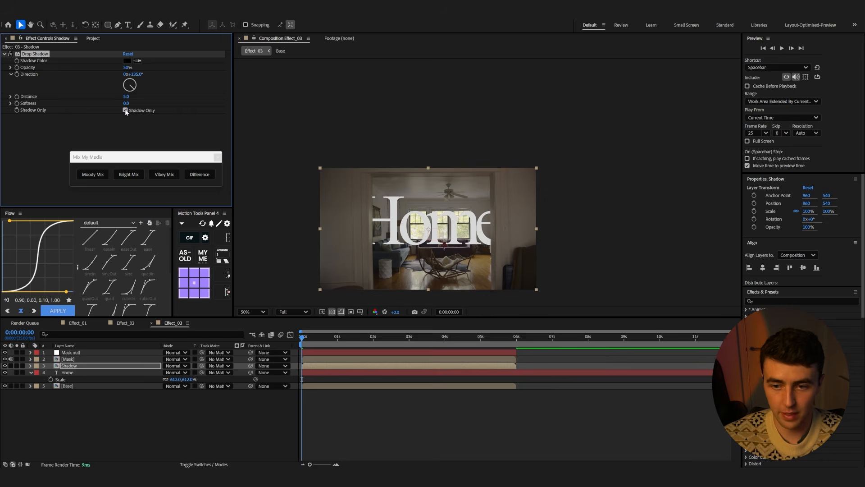
pyautogui.scroll(2, 424, 241)
pyautogui.moveTo(127, 103); pyautogui.dragTo(157, 105)
# Set the Shadow layer's track matte to the Home text layer and keep the Home layer visible
pyautogui.click(144, 375)
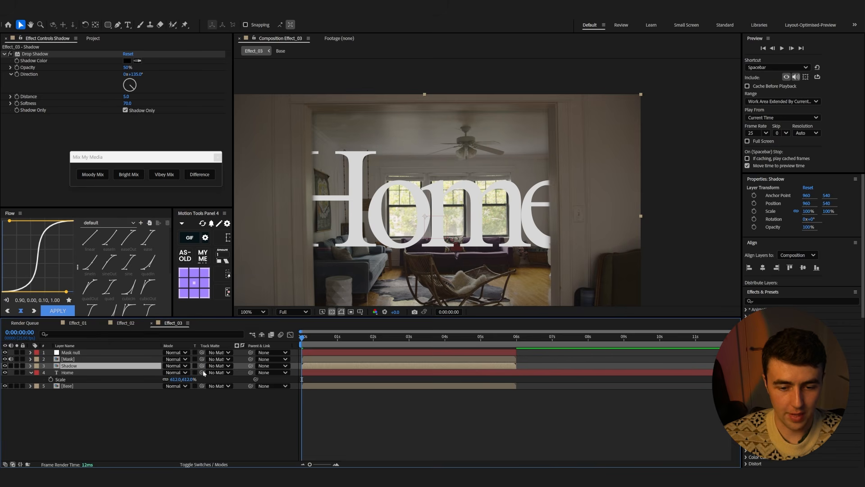
pyautogui.moveTo(202, 365); pyautogui.dragTo(98, 373)
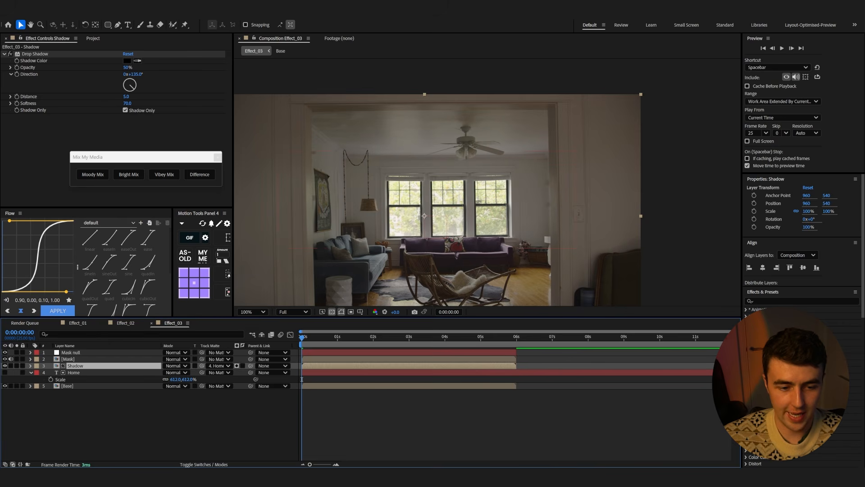
pyautogui.click(5, 372)
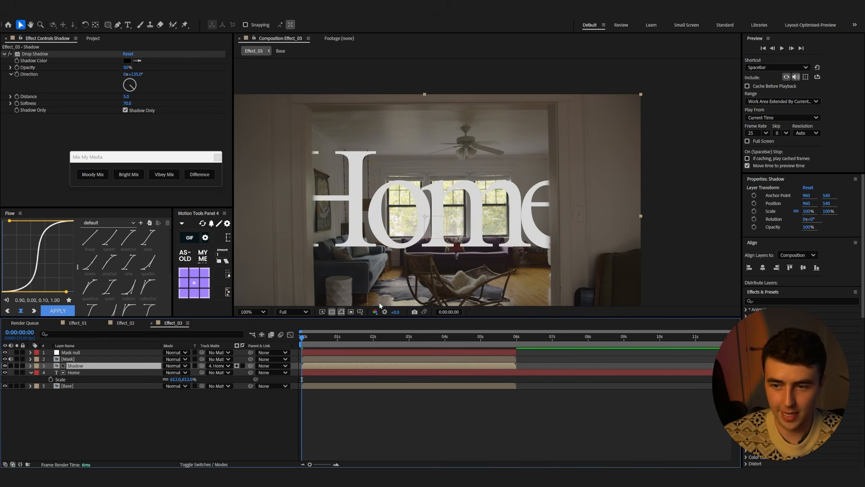
# Set the drop shadow distance to 44 and preview the result
pyautogui.moveTo(127, 99); pyautogui.dragTo(130, 98)
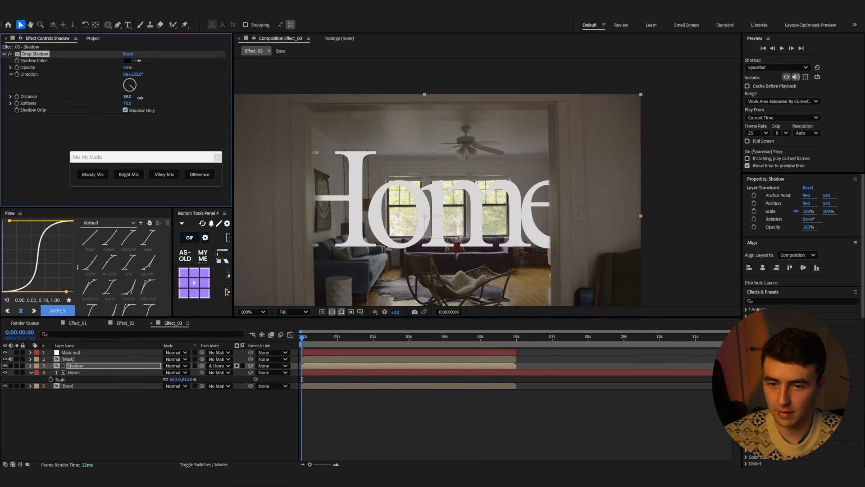
pyautogui.press('space')
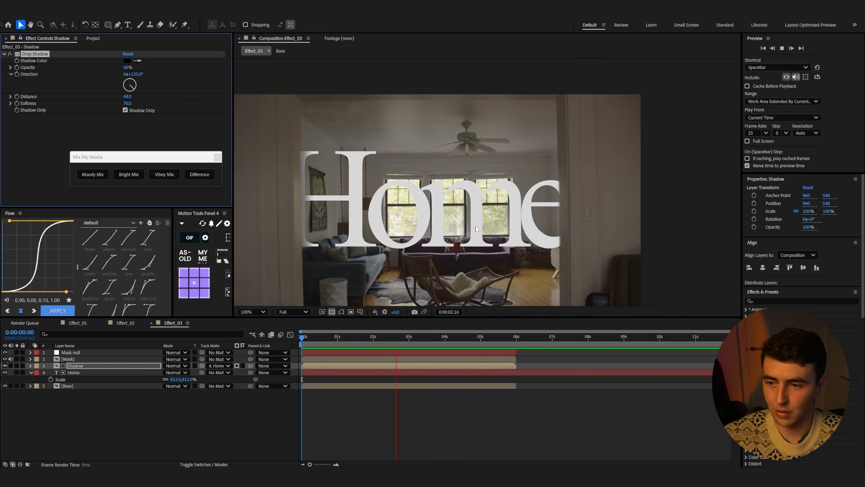
pyautogui.press('space')
# Keyframe the Home text's position at 2:03 and slide it left to 649.8 at the start
pyautogui.scroll(-2, 400, 215)
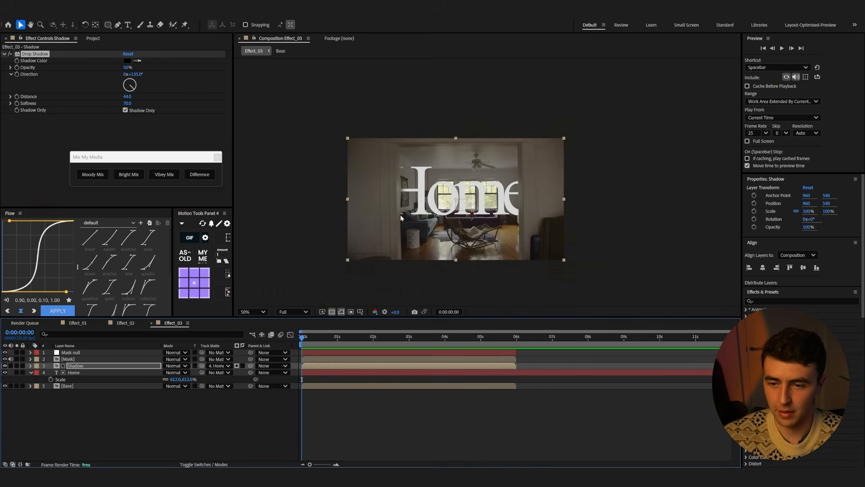
pyautogui.moveTo(317, 340); pyautogui.dragTo(378, 341)
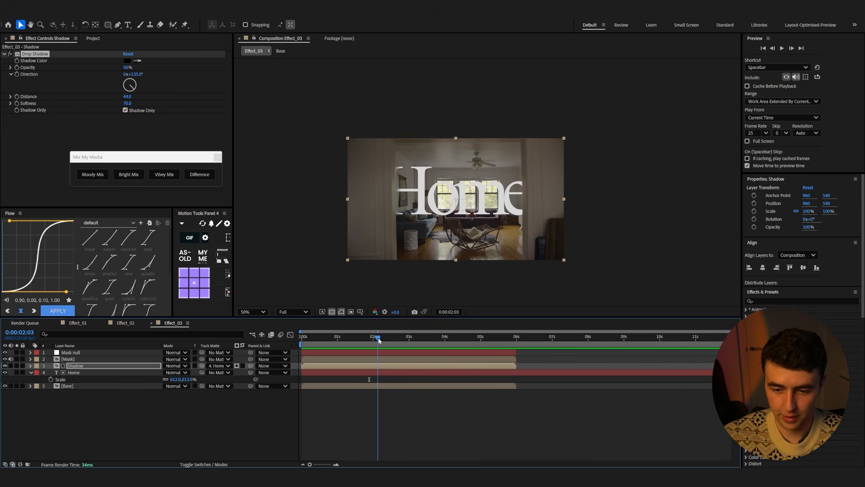
pyautogui.click(126, 373)
pyautogui.press('p')
pyautogui.click(51, 379)
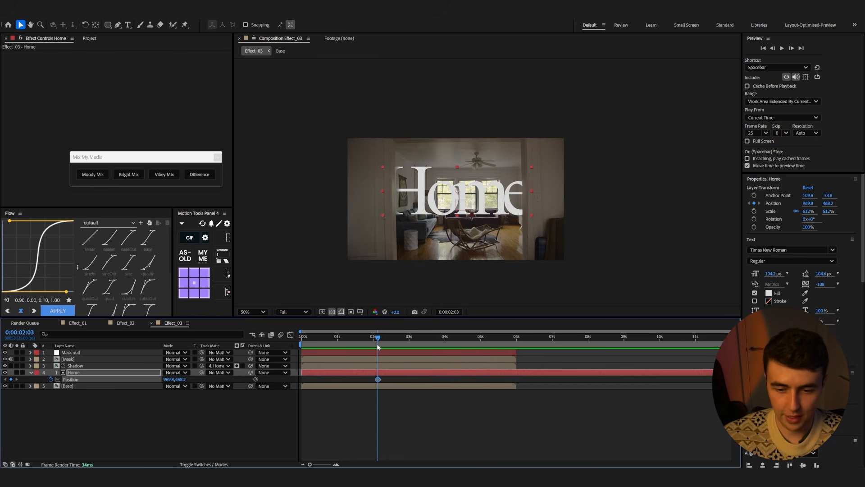
pyautogui.moveTo(377, 342); pyautogui.dragTo(290, 341)
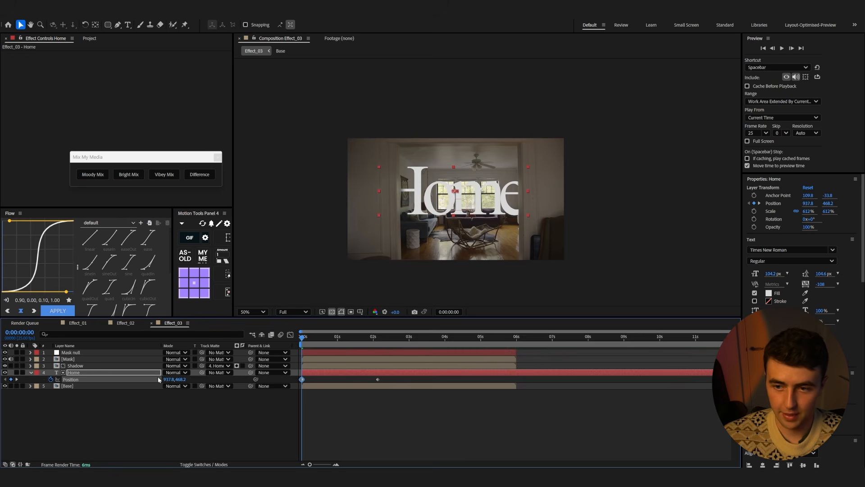
pyautogui.moveTo(524, 199); pyautogui.dragTo(453, 198)
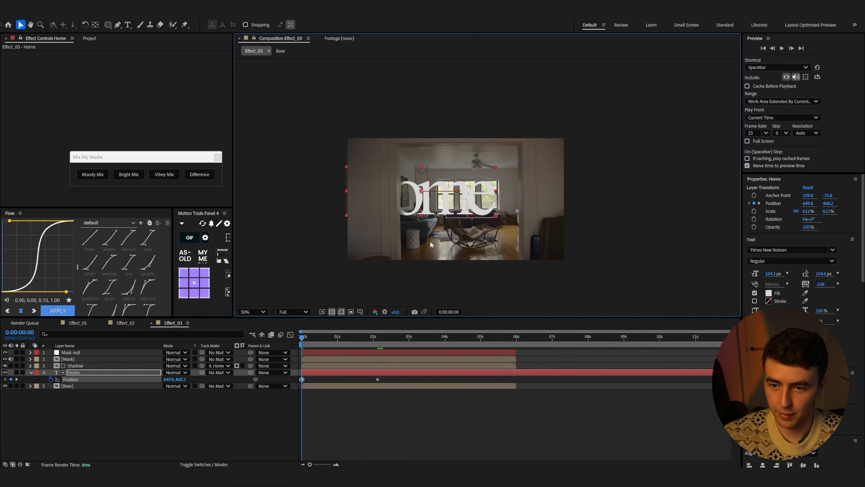
# Apply the Flow easing curve to the position keyframes and preview the motion
pyautogui.moveTo(386, 377); pyautogui.dragTo(297, 382)
pyautogui.click(59, 310)
pyautogui.press('space')
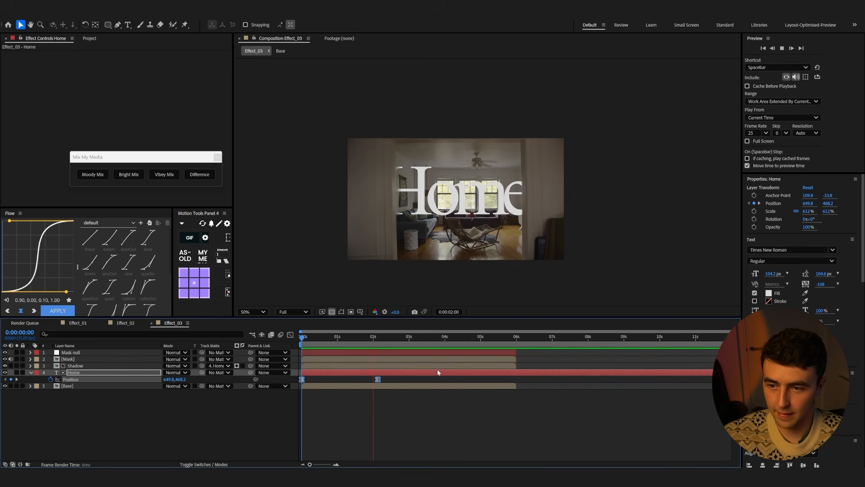
# Add a position keyframe at 5:00 moving the Home text right to 1419.8 and preview
pyautogui.click(481, 338)
pyautogui.moveTo(174, 379); pyautogui.dragTo(347, 379)
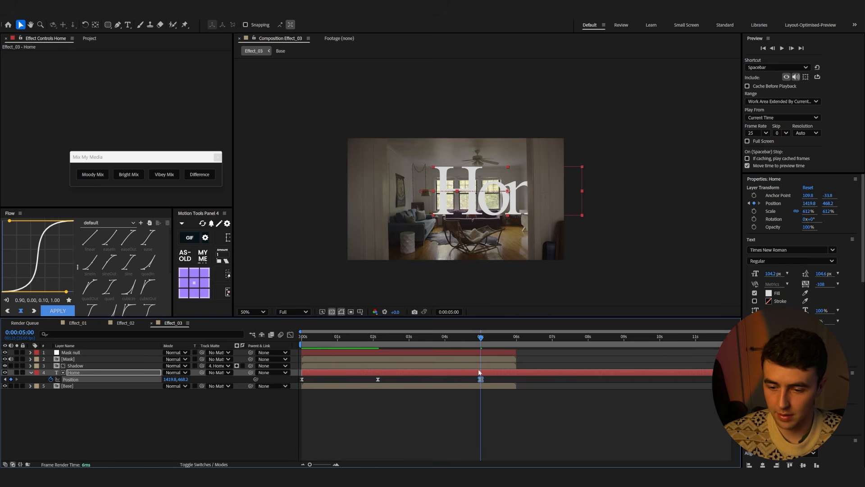
pyautogui.click(321, 339)
pyautogui.press('space')
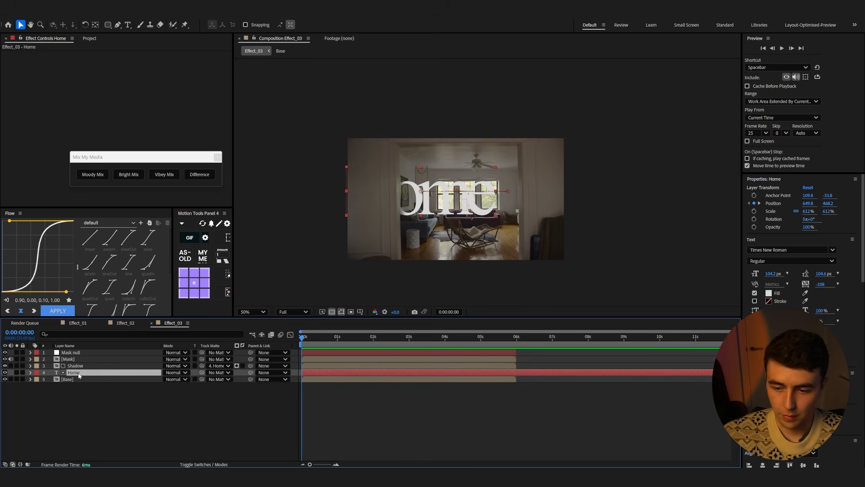
# Split the Home text layer at 6:00 and delete the part after the cut
pyautogui.click(517, 338)
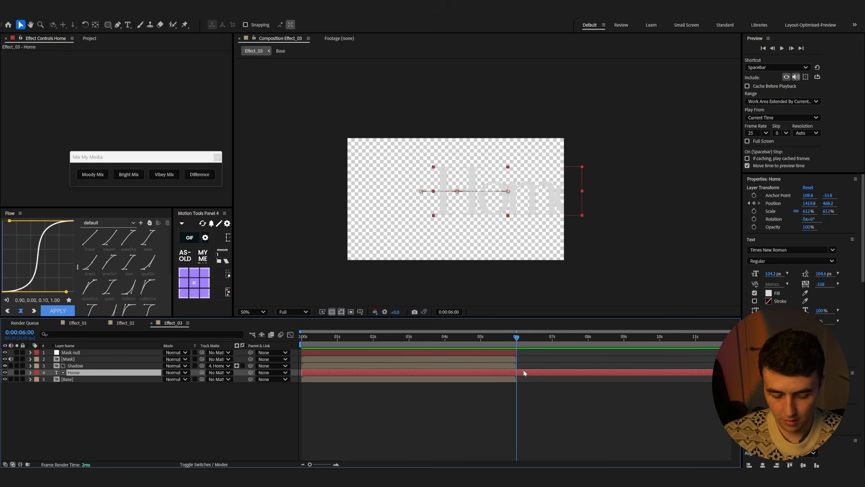
pyautogui.hotkey('ctrl', 'shift', 'd')
pyautogui.press('Delete')
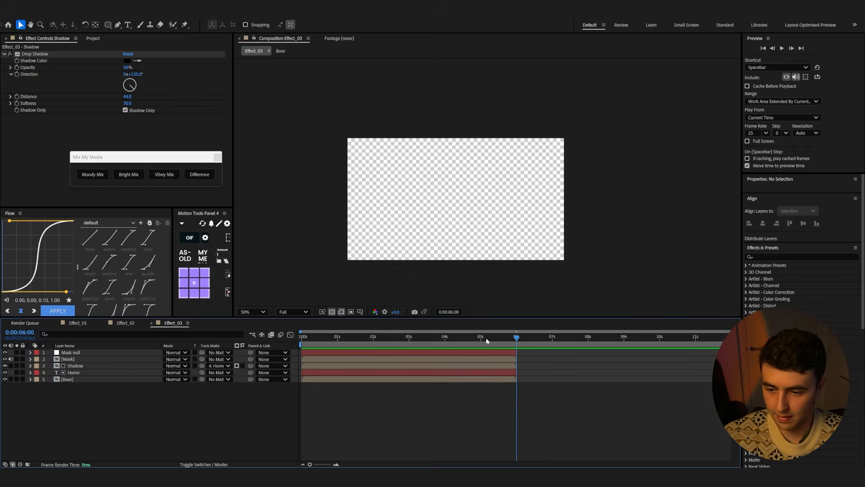
# At 2:03, create a new text layer below the Home title reading "Saturday"
pyautogui.click(377, 338)
pyautogui.click(76, 377)
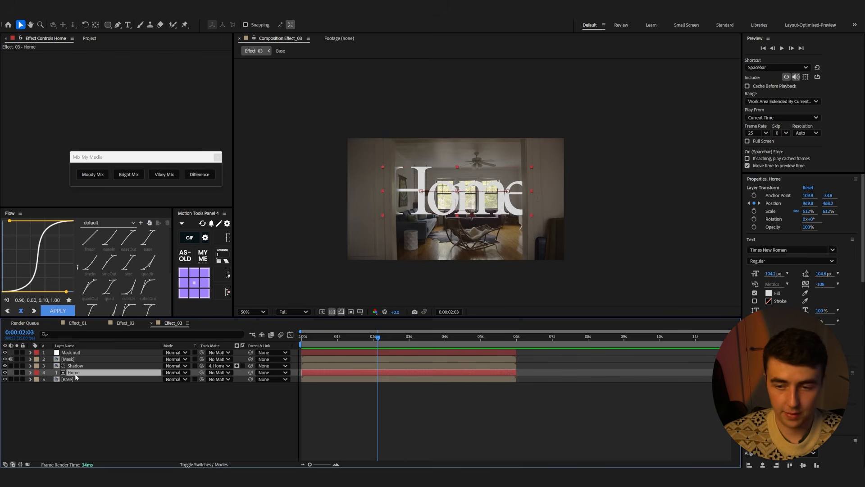
pyautogui.click(93, 420)
pyautogui.click(80, 373)
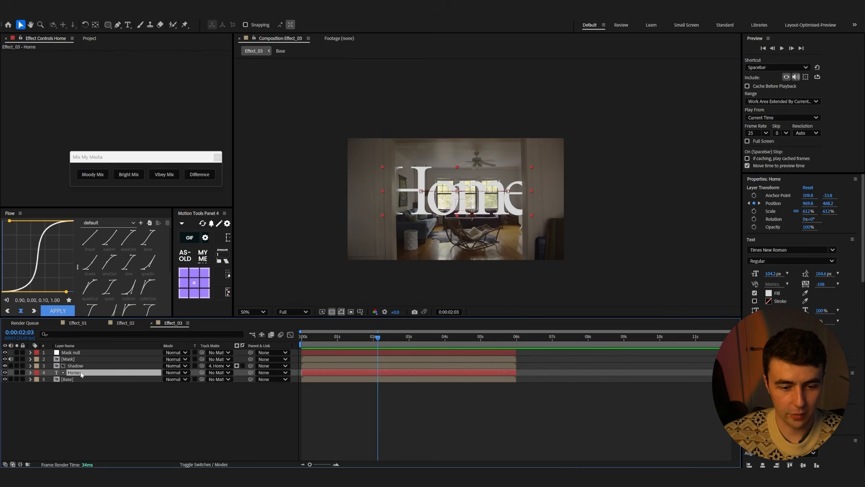
pyautogui.click(90, 409)
pyautogui.click(128, 25)
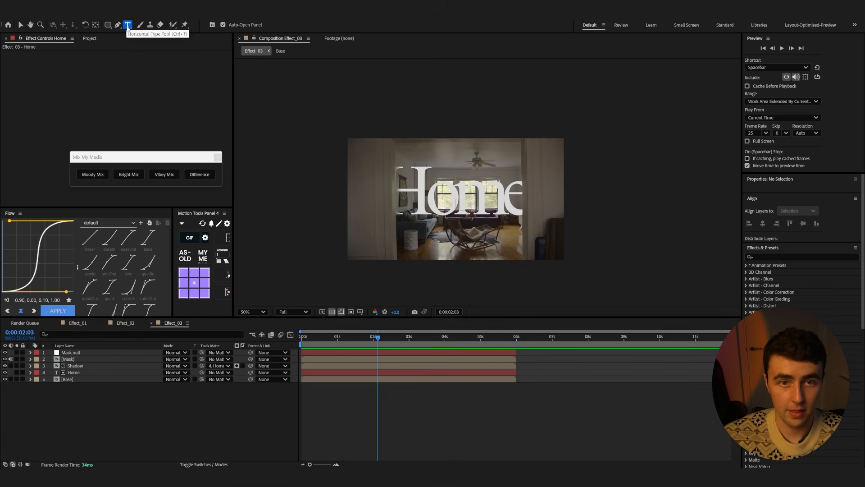
pyautogui.click(421, 272)
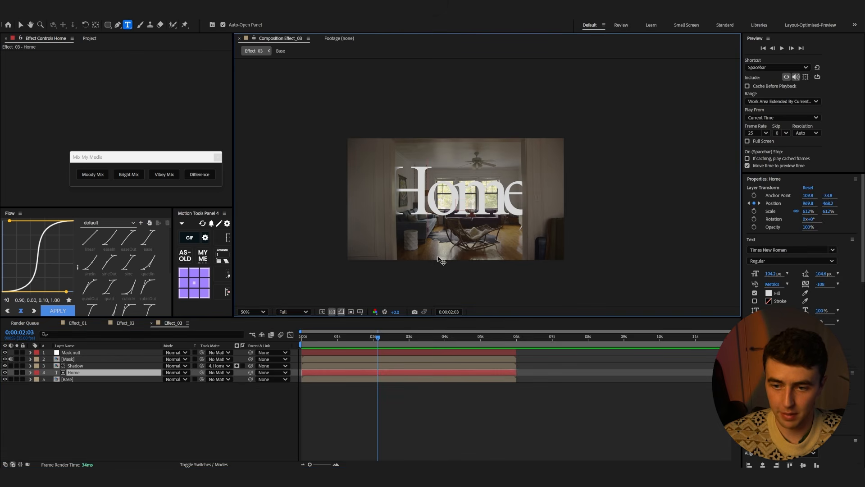
pyautogui.write('Saturday')
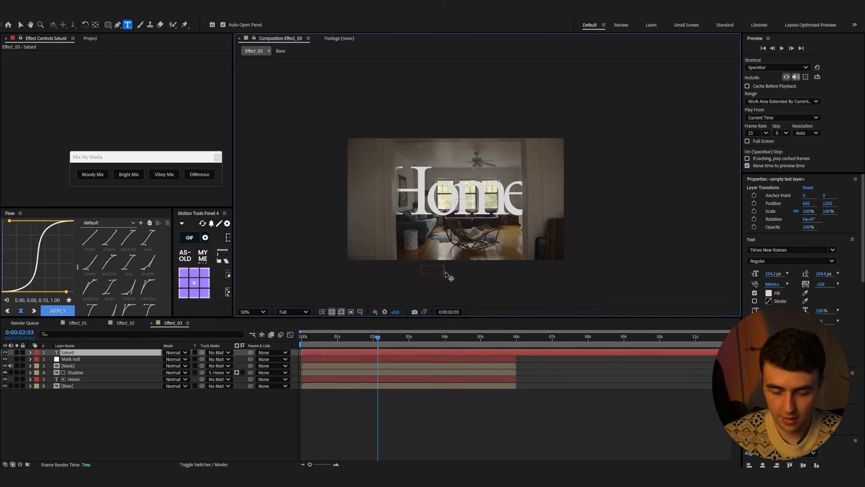
# Move the Saturday layer below the Home layer in the stack and position it under the Home title
pyautogui.click(15, 391)
pyautogui.moveTo(74, 352); pyautogui.dragTo(77, 380)
pyautogui.press('v')
pyautogui.moveTo(441, 275); pyautogui.dragTo(422, 228)
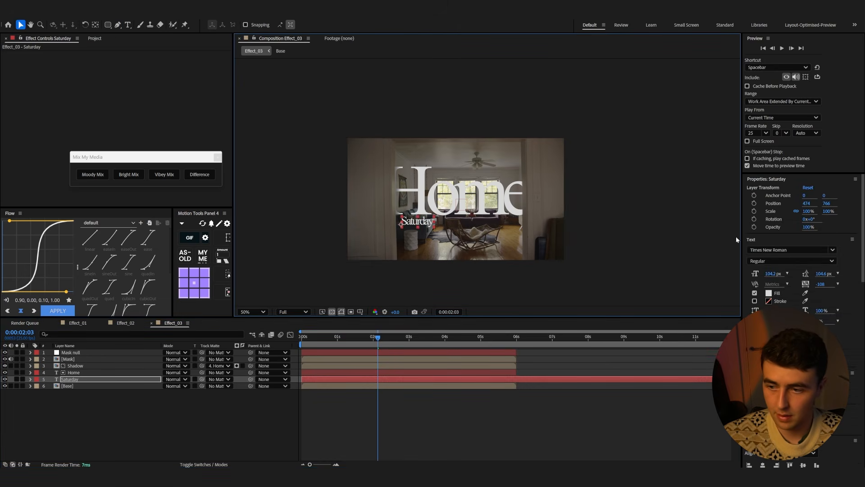
# Set the Saturday text's font style to Italic and nudge it into place under Home
pyautogui.click(834, 261)
pyautogui.click(780, 282)
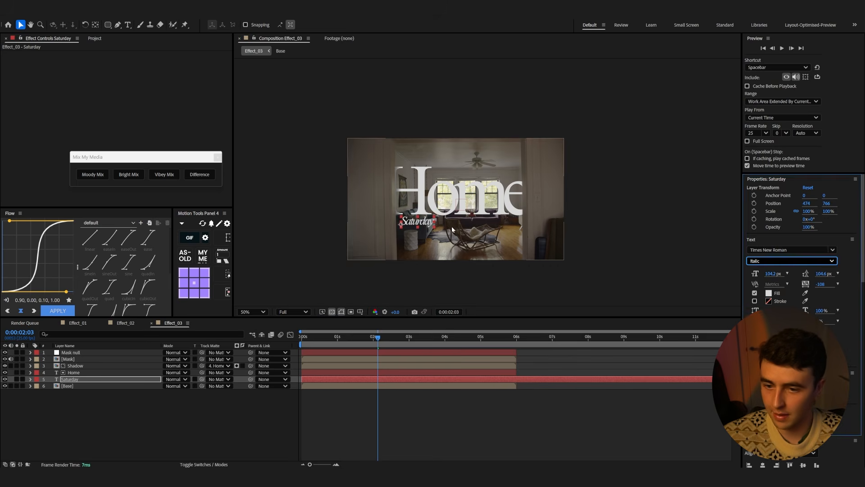
pyautogui.moveTo(426, 224); pyautogui.dragTo(434, 221)
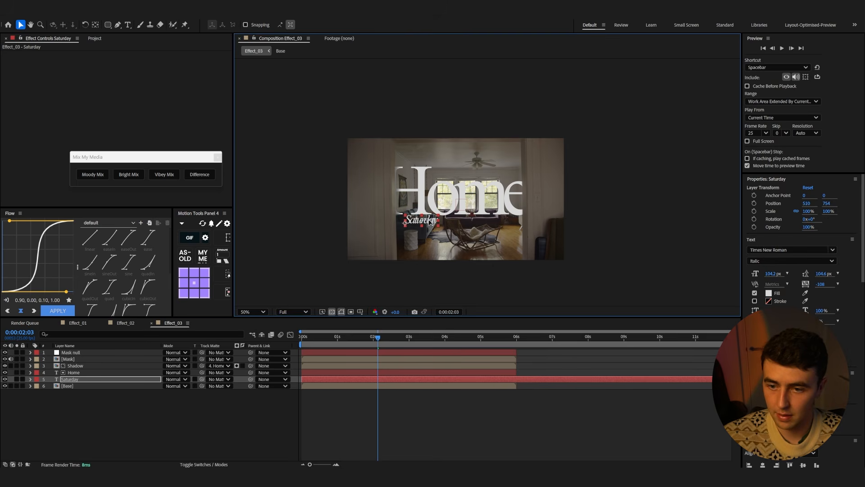
# Parent the Saturday layer to the Home layer and preview from the start
pyautogui.hotkey('ctrl', 't')
pyautogui.moveTo(250, 379); pyautogui.dragTo(107, 377)
pyautogui.press('Home')
pyautogui.press('space')
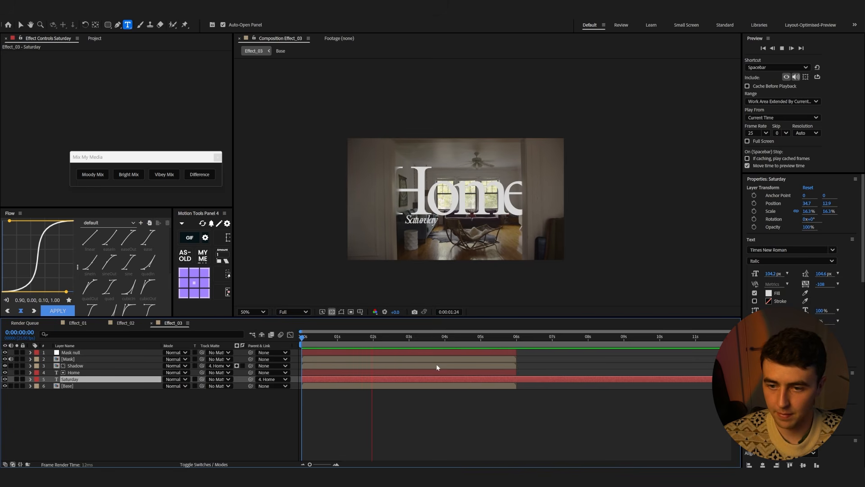
pyautogui.press('space')
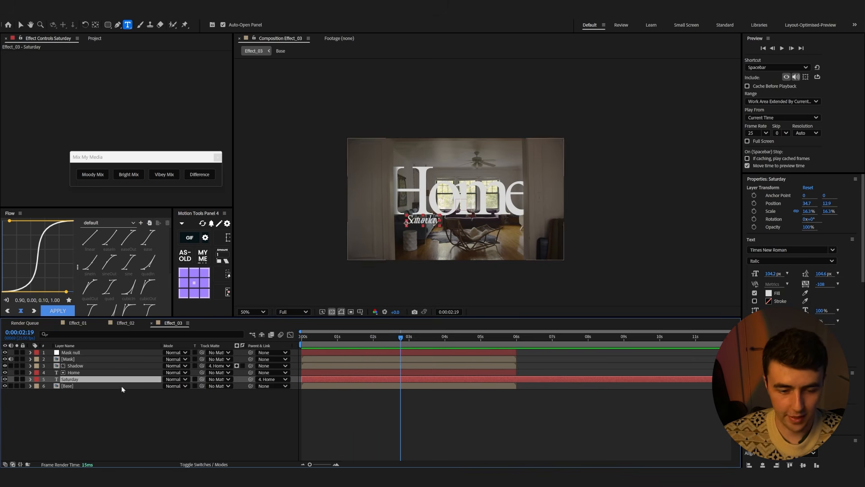
# Add a Position and Opacity text animator to Saturday, offsetting characters to 0,42 with opacity 1%
pyautogui.click(31, 379)
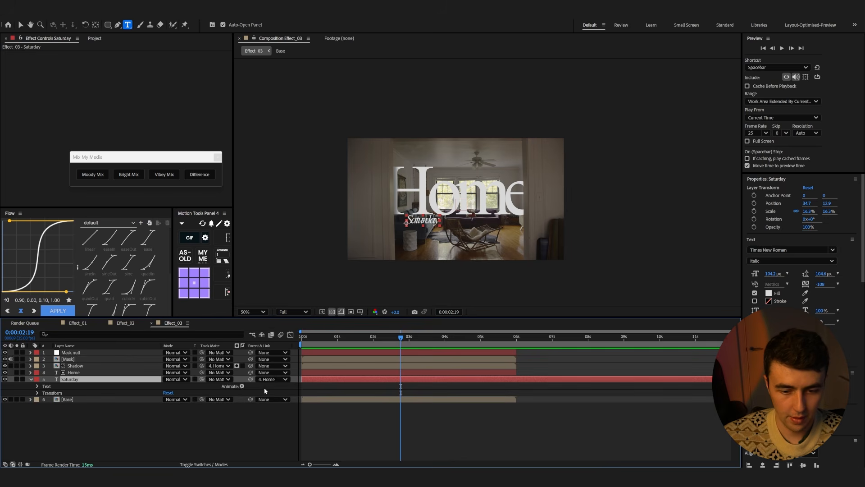
pyautogui.click(242, 386)
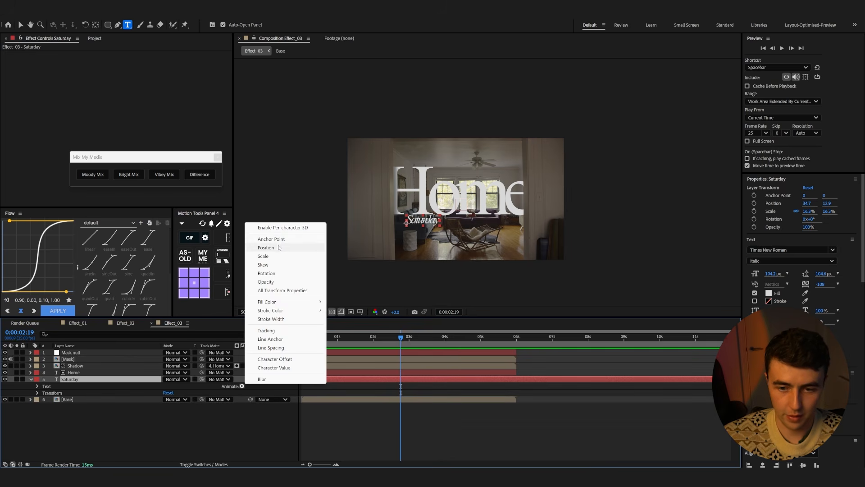
pyautogui.click(268, 248)
pyautogui.click(242, 386)
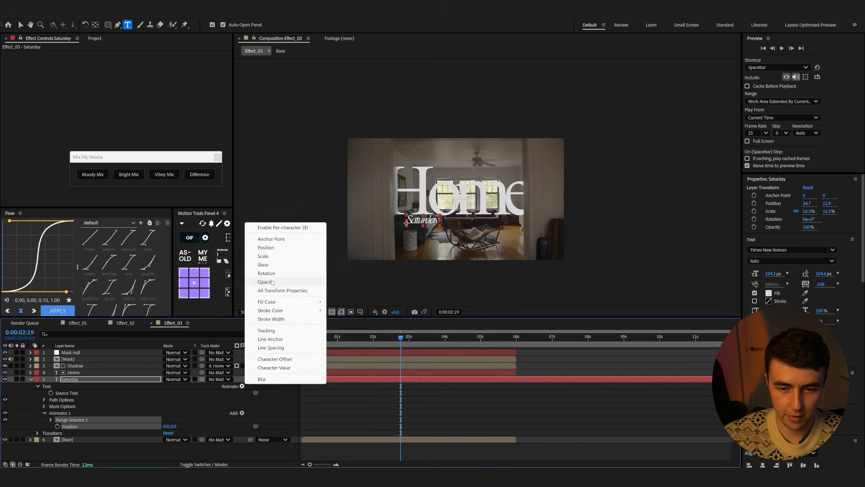
pyautogui.click(279, 290)
pyautogui.moveTo(173, 426); pyautogui.dragTo(127, 434)
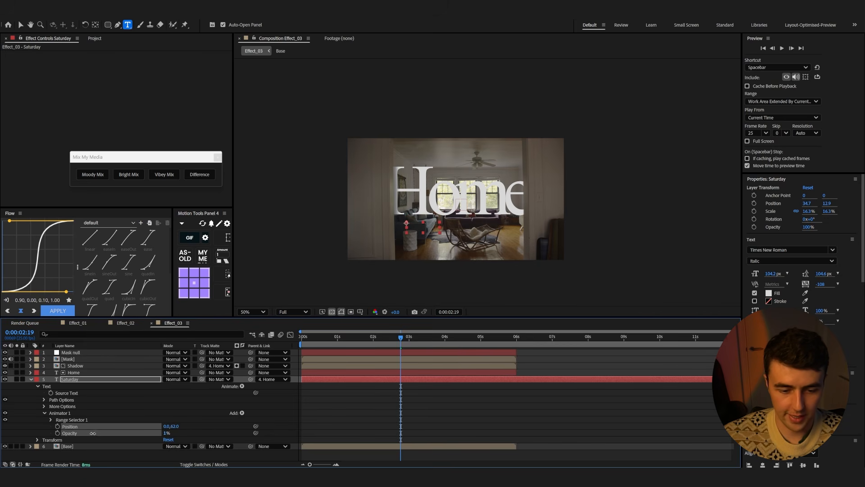
# Keyframe the range selector Offset from 0% at 1:07 to 100% at about 2:21
pyautogui.click(51, 419)
pyautogui.scroll(-2, 88, 399)
pyautogui.click(63, 424)
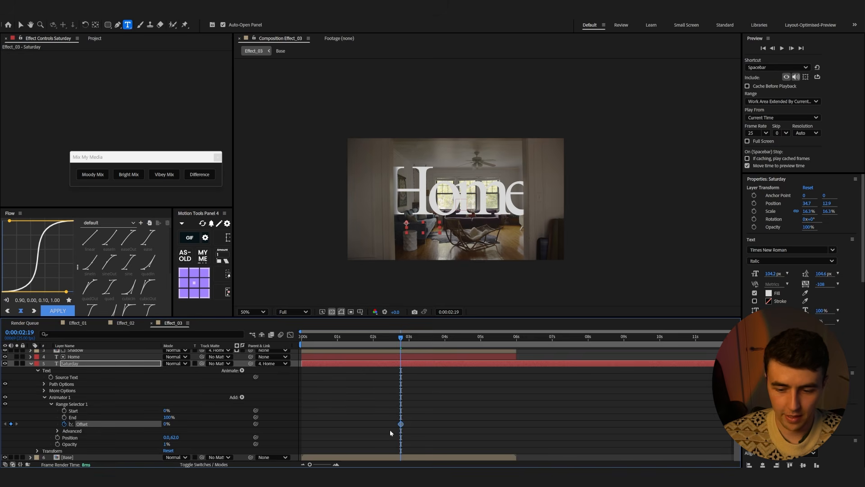
pyautogui.moveTo(394, 344)
pyautogui.mouseDown()
pyautogui.moveTo(342, 341)
pyautogui.moveTo(403, 344)
pyautogui.mouseUp()
pyautogui.moveTo(163, 423); pyautogui.dragTo(262, 424)
pyautogui.moveTo(371, 345); pyautogui.dragTo(348, 345)
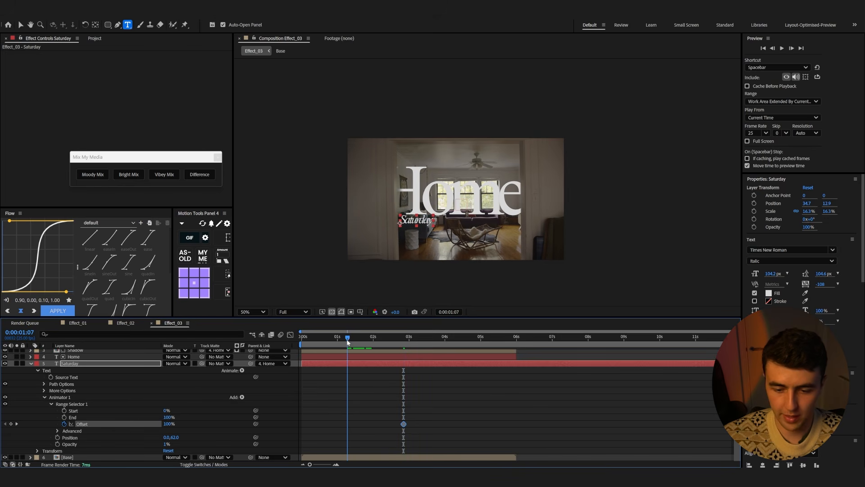
pyautogui.click(167, 424)
pyautogui.write('0')
pyautogui.press('Return')
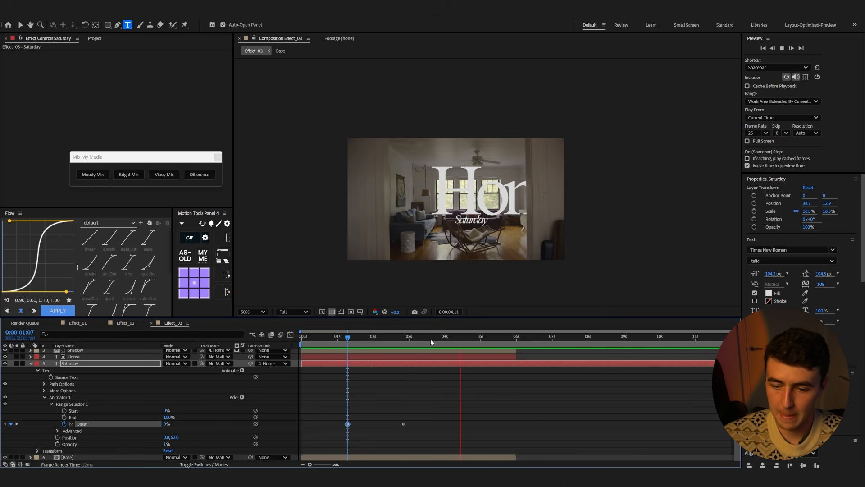
# Shift the Offset keyframes to start at 1:00, set the range selector's Ease High and Ease Low to 100%, and preview
pyautogui.moveTo(341, 426); pyautogui.dragTo(339, 426)
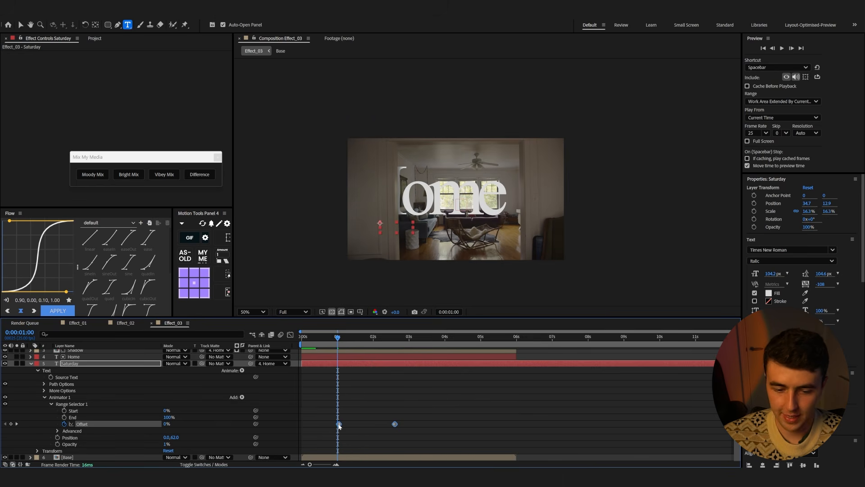
pyautogui.click(58, 431)
pyautogui.moveTo(166, 426); pyautogui.dragTo(255, 432)
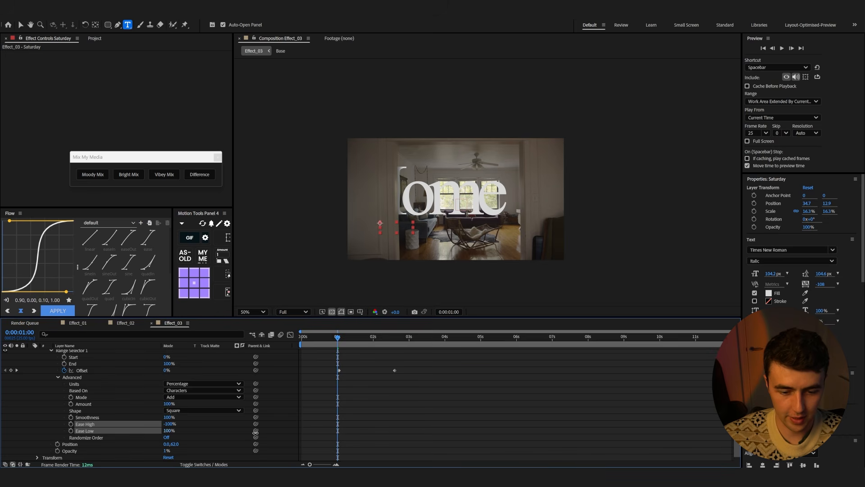
pyautogui.click(194, 429)
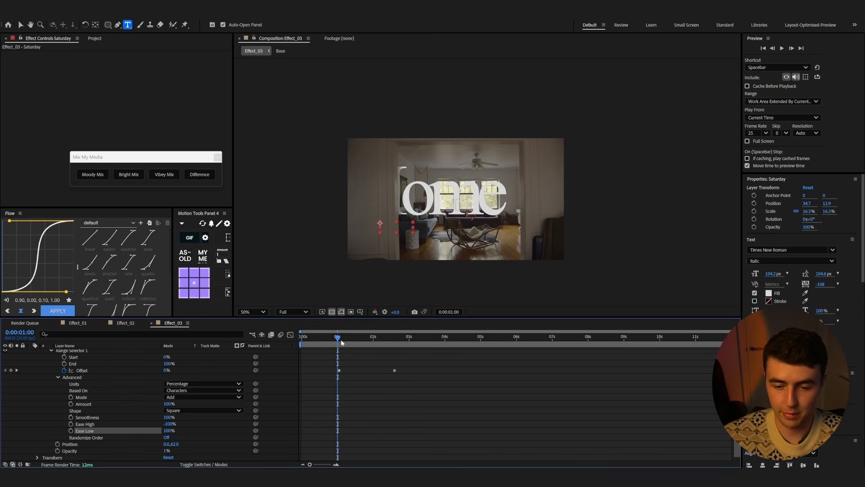
pyautogui.press('space')
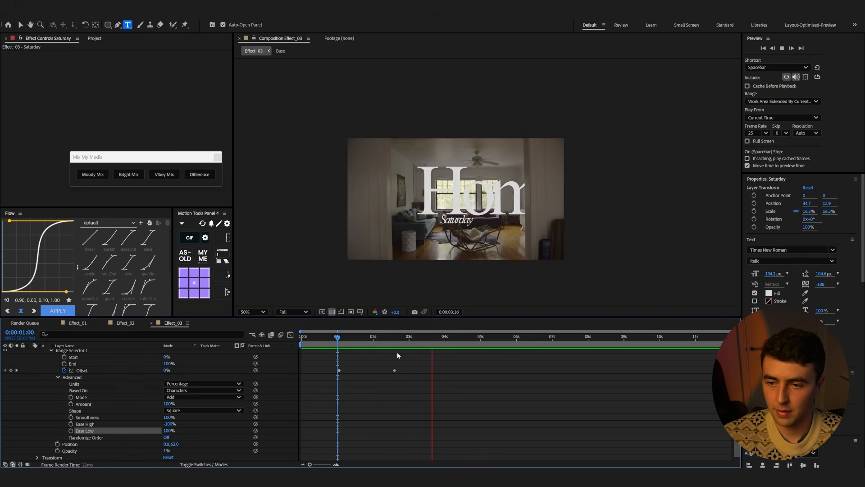
# Trim the Saturday layer's end to about 6:00 to match the Home layer
pyautogui.press('space')
pyautogui.moveTo(374, 339); pyautogui.dragTo(344, 343)
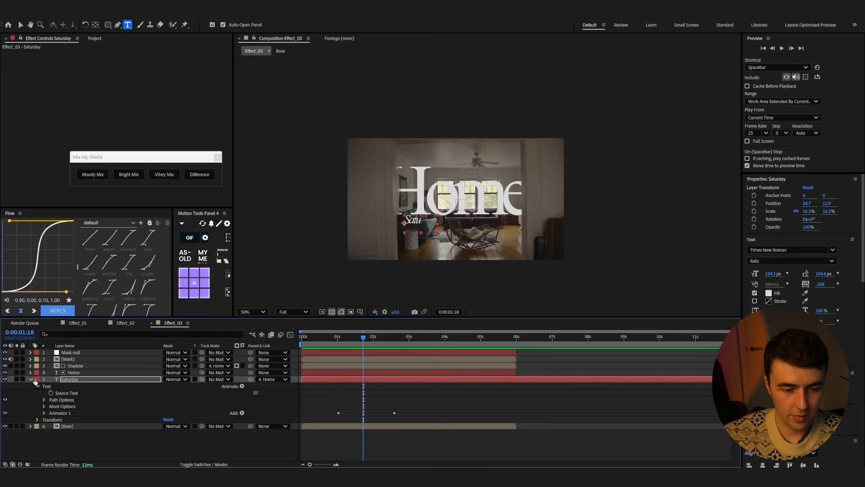
pyautogui.click(31, 381)
pyautogui.keyDown('shift'); pyautogui.click(72, 372); pyautogui.keyUp('shift')
pyautogui.rightClick(73, 379)
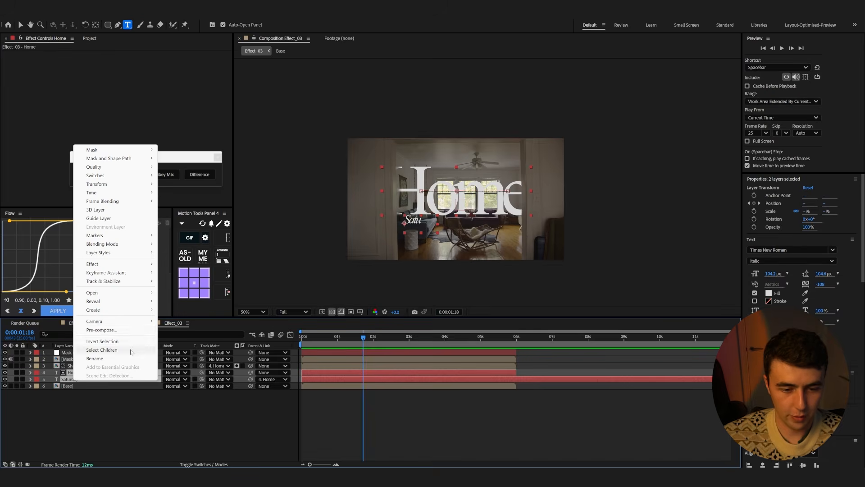
pyautogui.click(525, 397)
pyautogui.click(567, 380)
pyautogui.moveTo(712, 379); pyautogui.dragTo(535, 388)
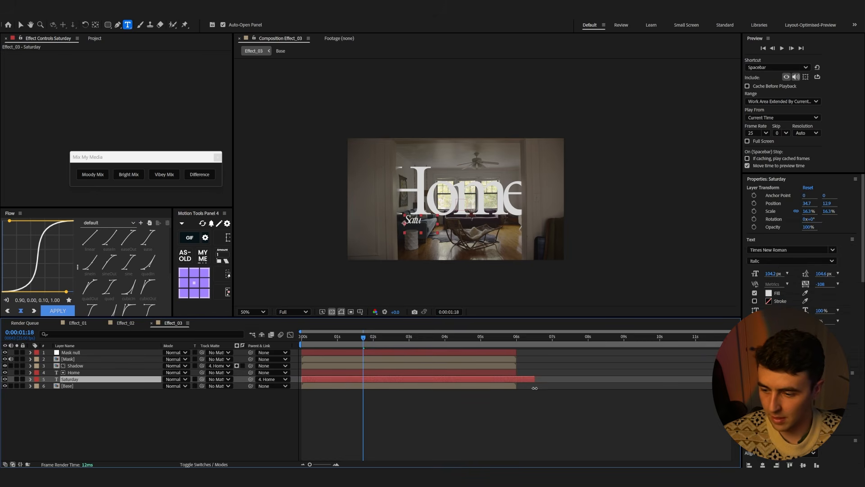
# Pre-compose the Home and Saturday layers into a new composition named Text_Scene-01
pyautogui.keyDown('shift'); pyautogui.click(507, 372); pyautogui.keyUp('shift')
pyautogui.rightClick(508, 379)
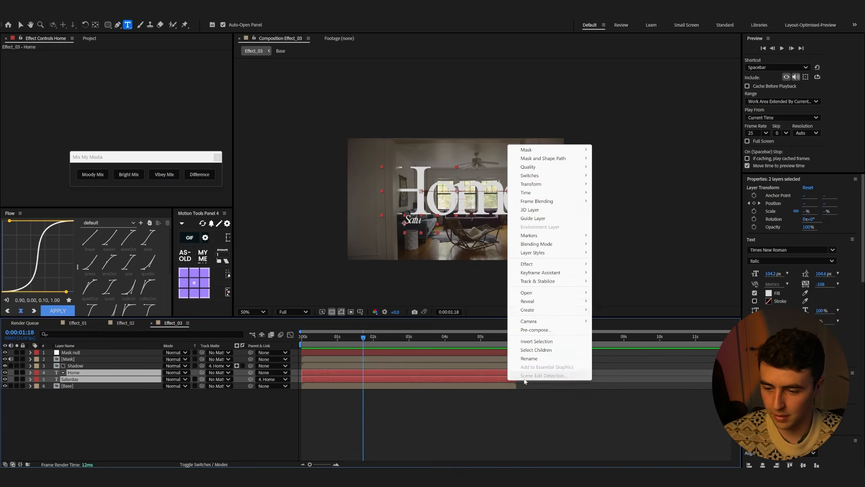
pyautogui.click(536, 329)
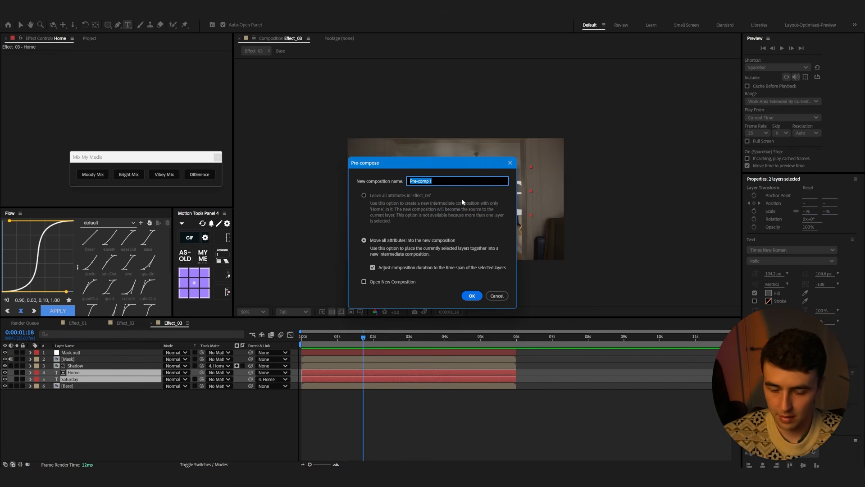
pyautogui.write('Text')
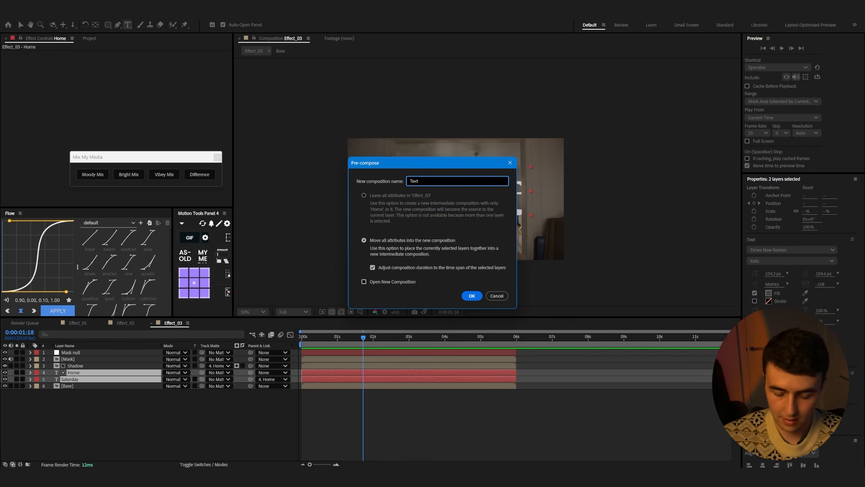
pyautogui.write('_Scene-01')
pyautogui.press('Return')
# Apply Posterize Time to the Text_Scene-01 layer at 12 frames per second and preview
pyautogui.hotkey('ctrl', 'space')
pyautogui.write('post')
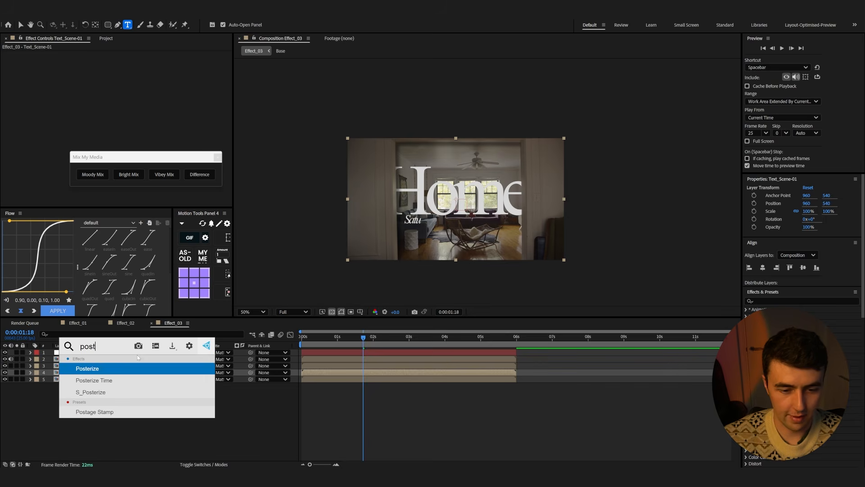
pyautogui.click(106, 381)
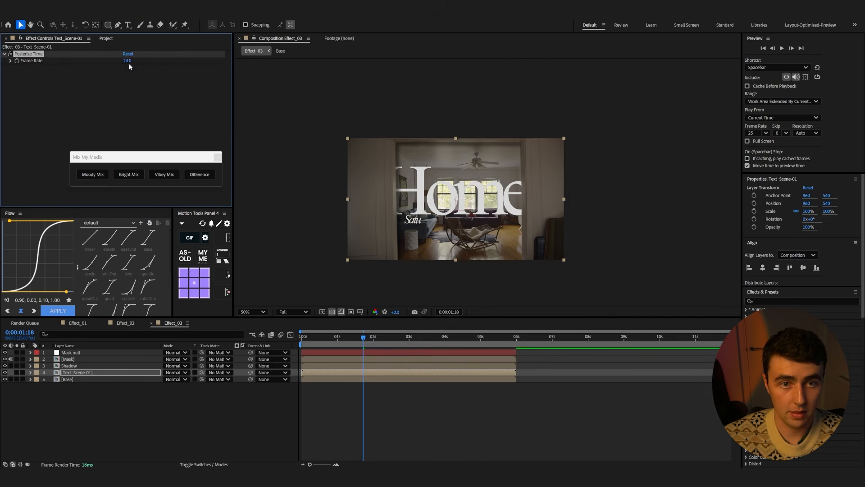
pyautogui.click(224, 438)
pyautogui.press('Home')
pyautogui.press('space')
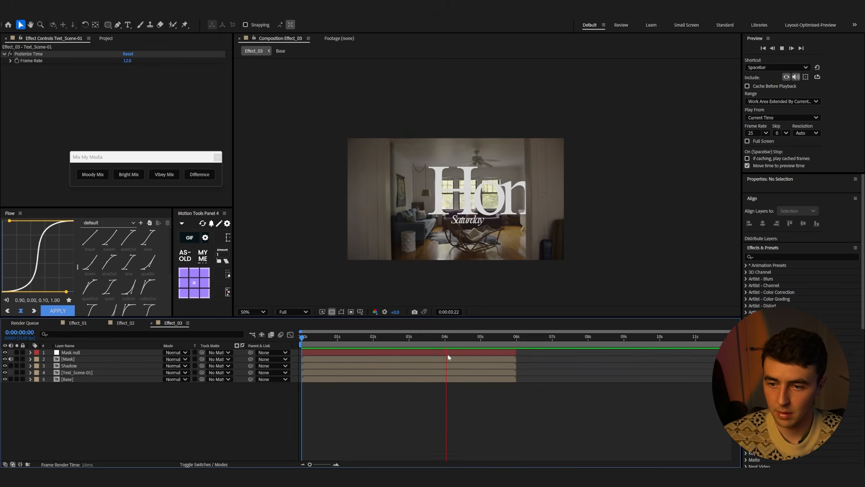
pyautogui.press('space')
# Set the Shadow layer's track matte to the Text_Scene-01 layer and preview from the start
pyautogui.moveTo(450, 348); pyautogui.dragTo(325, 352)
pyautogui.moveTo(202, 365); pyautogui.dragTo(90, 373)
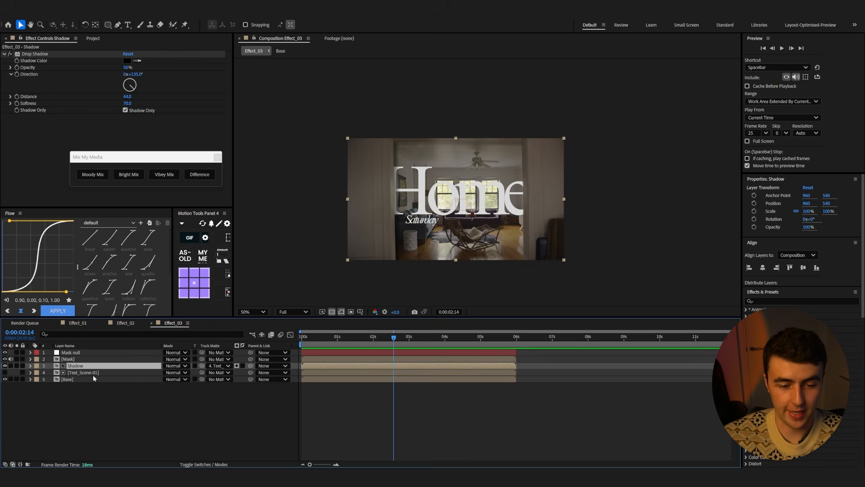
pyautogui.press('Home')
pyautogui.press('space')
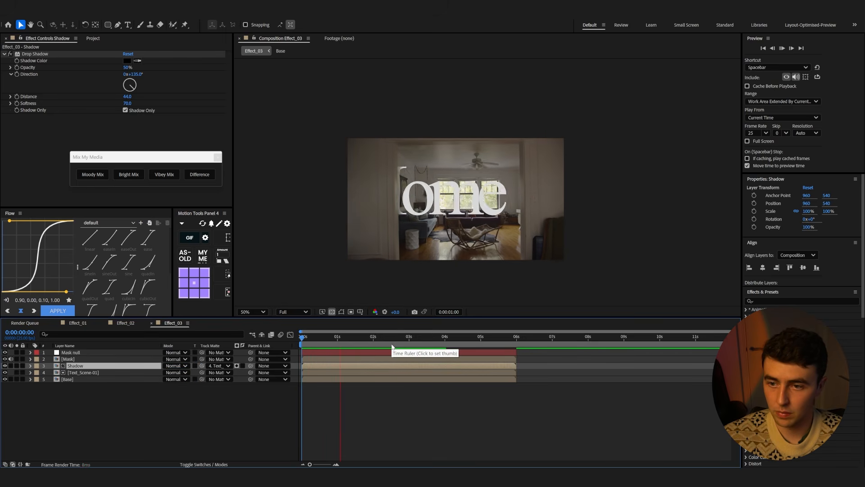
pyautogui.click(36, 388)
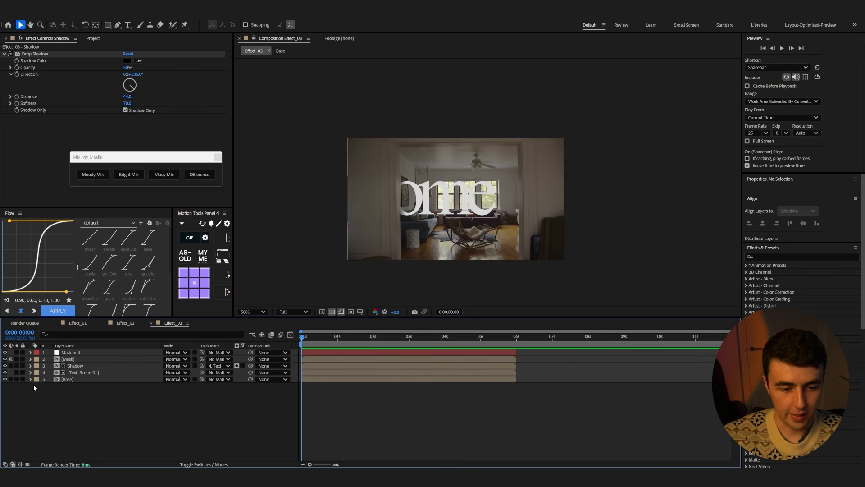
# Create a new adjustment layer named Blur
pyautogui.rightClick(137, 404)
pyautogui.moveTo(165, 312)
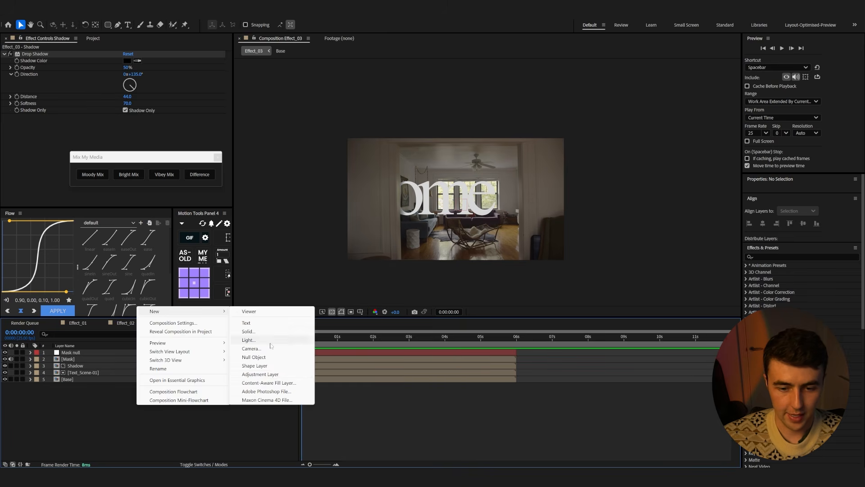
pyautogui.click(284, 376)
pyautogui.press('Return')
pyautogui.write('Blur')
pyautogui.press('Return')
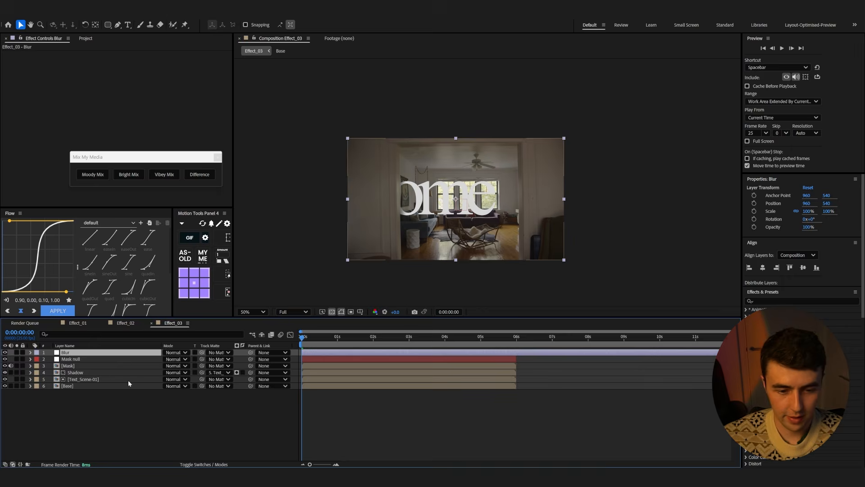
# Apply the Fast Box Blur effect to the Blur layer
pyautogui.hotkey('ctrl', 'space')
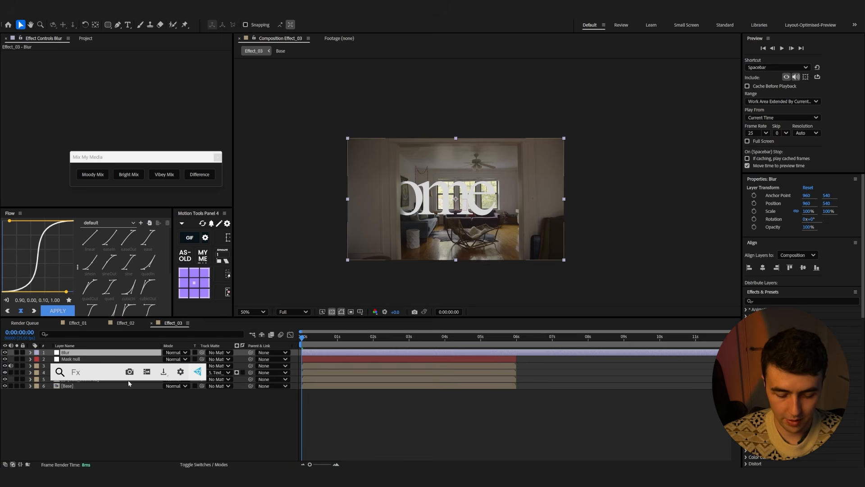
pyautogui.write('fast')
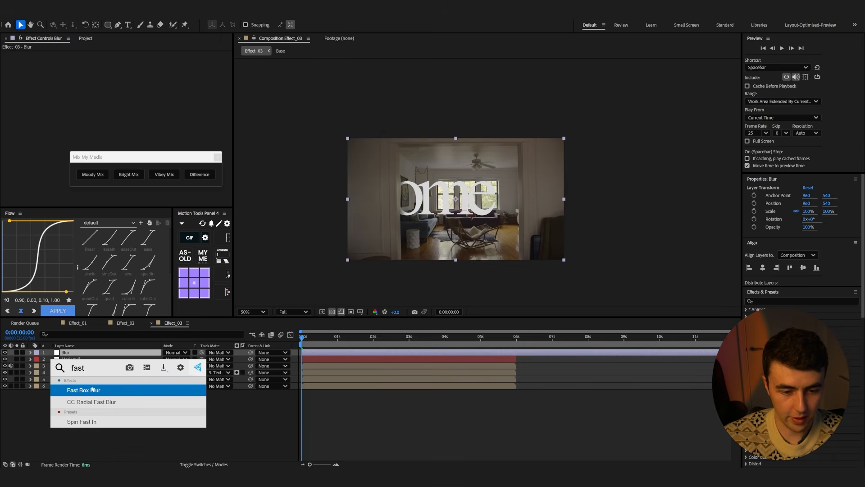
pyautogui.click(91, 389)
pyautogui.moveTo(133, 63); pyautogui.dragTo(133, 60)
# Draw an elliptical mask across the frame's centre on the Blur layer, invert it and feather it to about 151 pixels
pyautogui.moveTo(108, 24); pyautogui.dragTo(126, 42)
pyautogui.moveTo(363, 151); pyautogui.dragTo(542, 244)
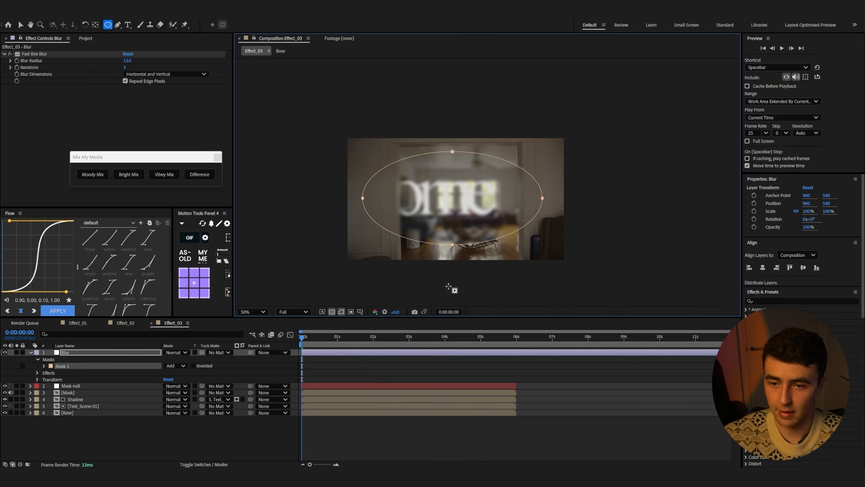
pyautogui.click(194, 366)
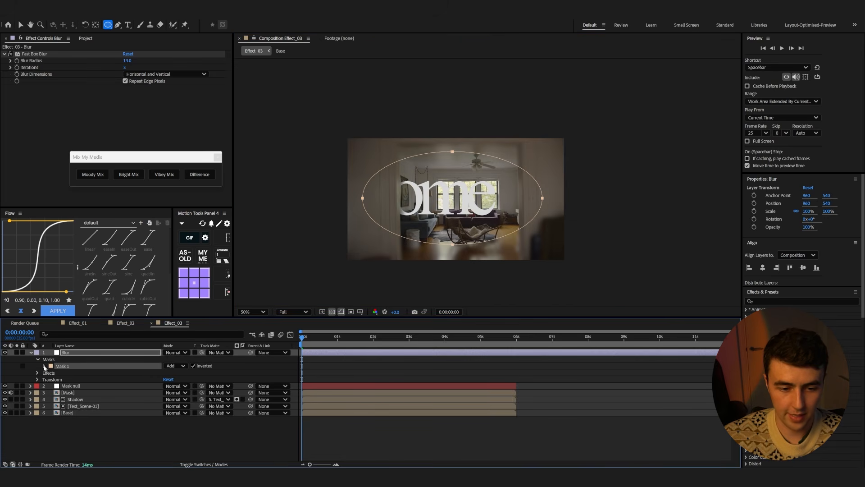
pyautogui.click(45, 365)
pyautogui.moveTo(180, 383); pyautogui.dragTo(191, 381)
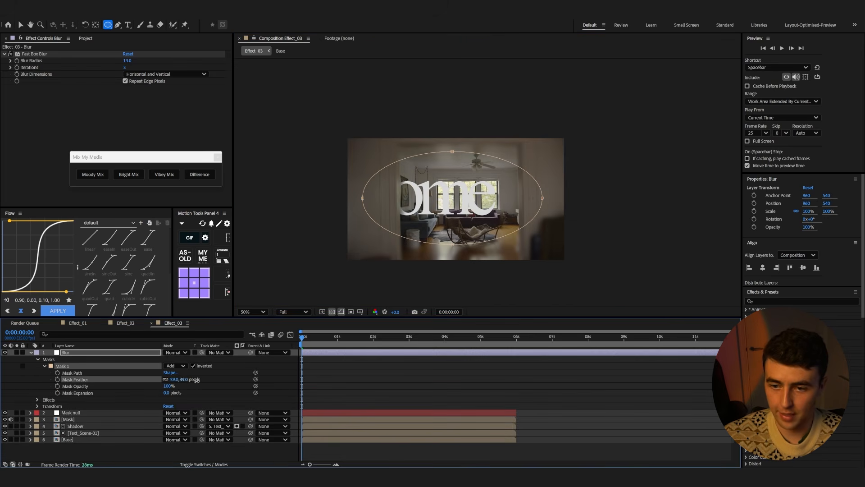
# Set the Fast Box Blur radius to 6 and preview the composition
pyautogui.click(123, 60)
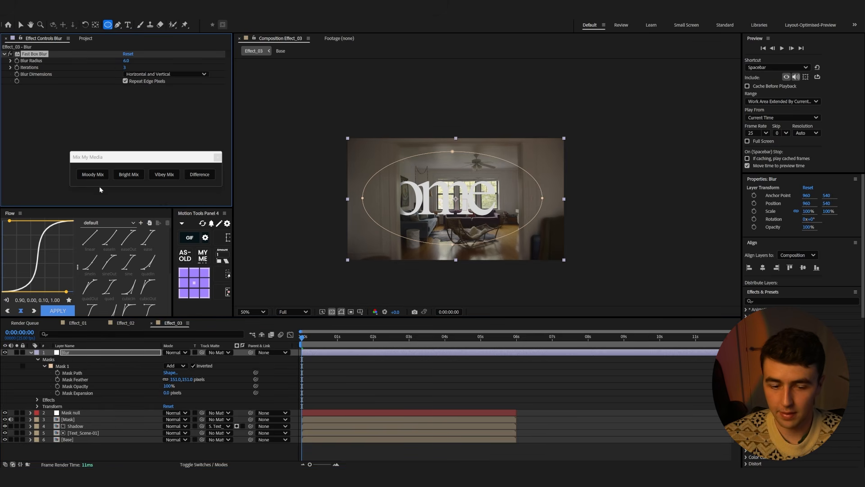
pyautogui.click(31, 353)
pyautogui.press('space')
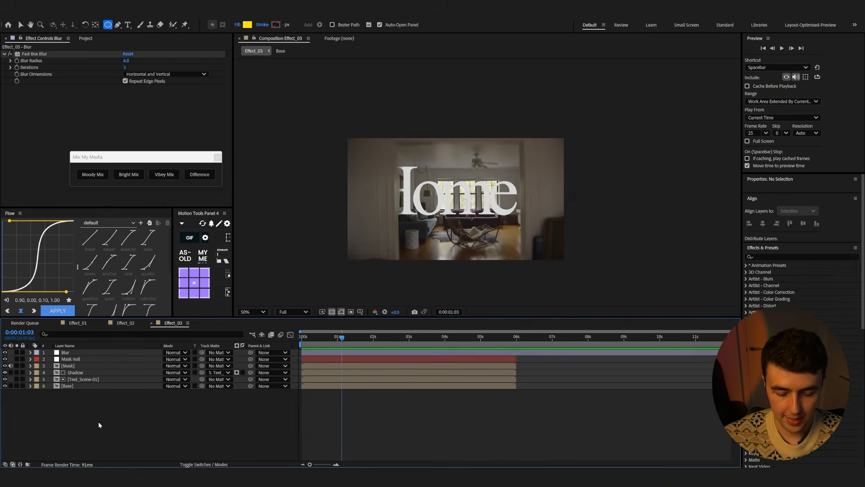
pyautogui.hotkey('ctrl', 'space')
pyautogui.press('Escape')
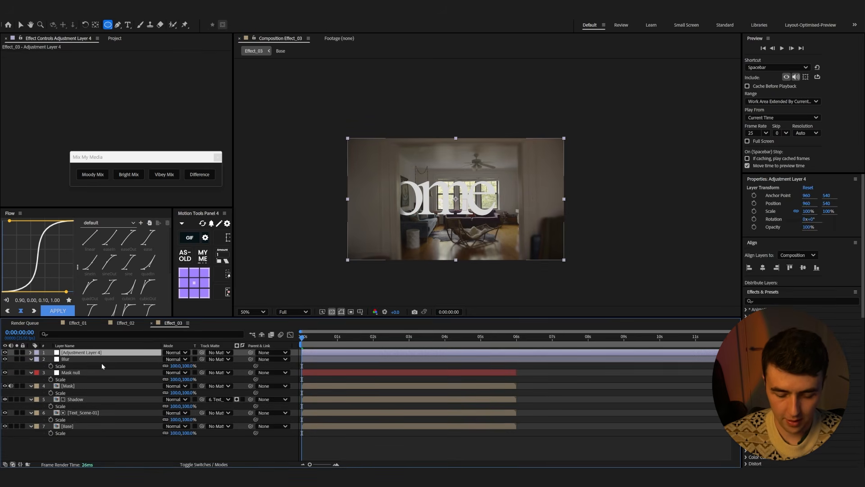
# Name the new adjustment layer Grain
pyautogui.press('Return')
pyautogui.write('Grtain')
pyautogui.press('BackSpace')
pyautogui.press('BackSpace')
pyautogui.press('BackSpace')
pyautogui.press('BackSpace')
pyautogui.write('ain')
pyautogui.press('Return')
# Apply the Add Grain effect to the Grain layer
pyautogui.hotkey('ctrl', 'space')
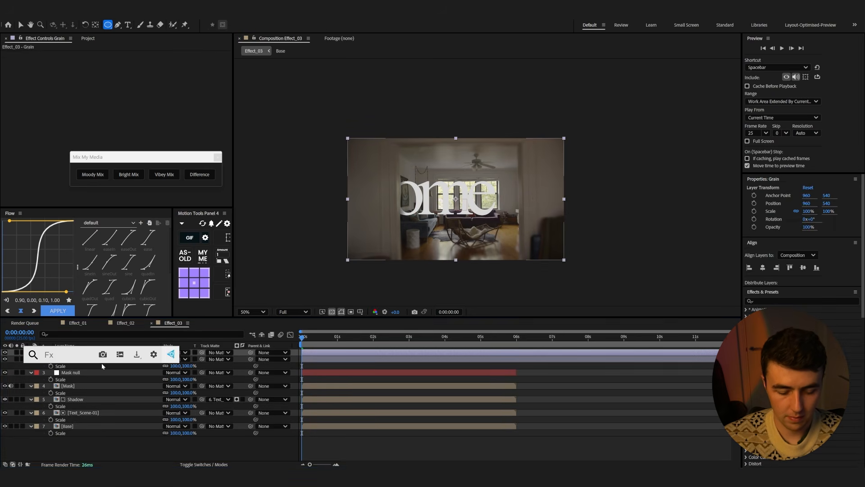
pyautogui.write('add')
pyautogui.click(93, 377)
# Set the Add Grain preset to Kodak Vision 500T (5279) and its intensity to 0.9
pyautogui.click(152, 67)
pyautogui.click(171, 163)
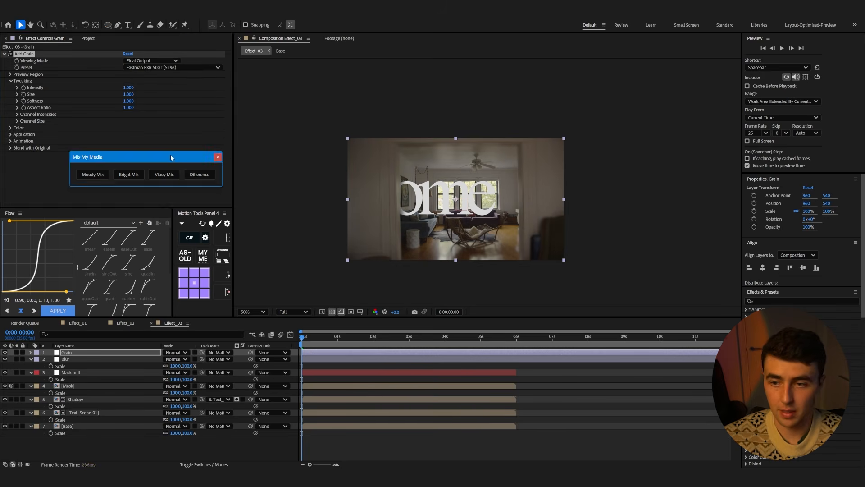
pyautogui.click(153, 62)
pyautogui.click(153, 67)
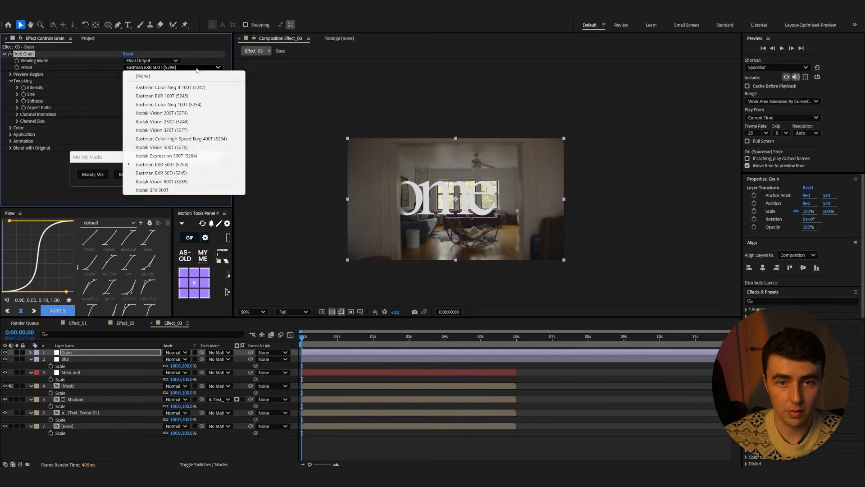
pyautogui.click(158, 147)
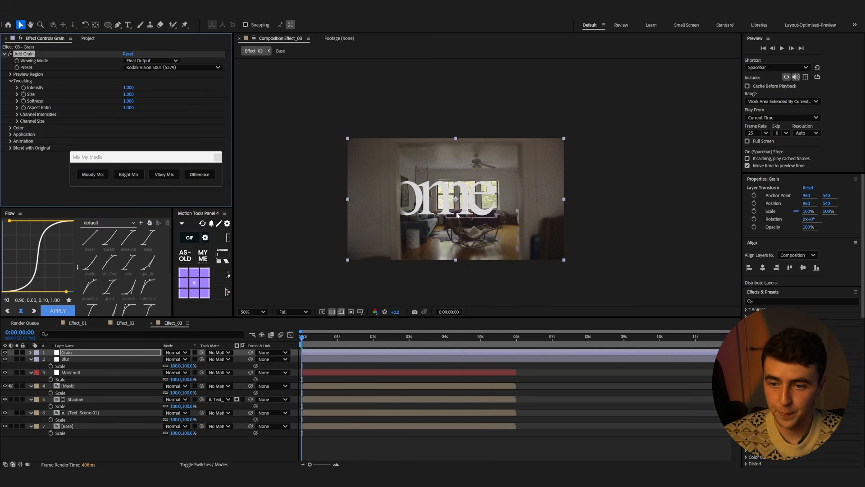
pyautogui.scroll(2, 457, 214)
pyautogui.scroll(-2, 450, 215)
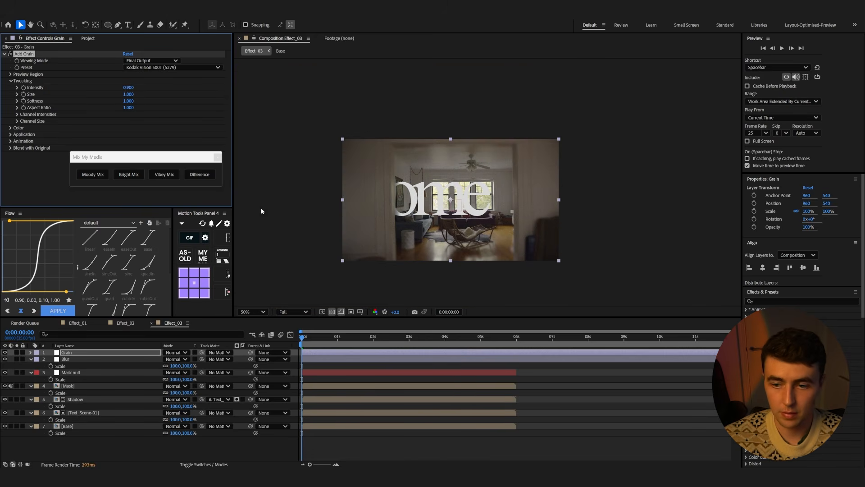
# Create a new adjustment layer named Color
pyautogui.click(31, 359)
pyautogui.click(88, 444)
pyautogui.rightClick(88, 442)
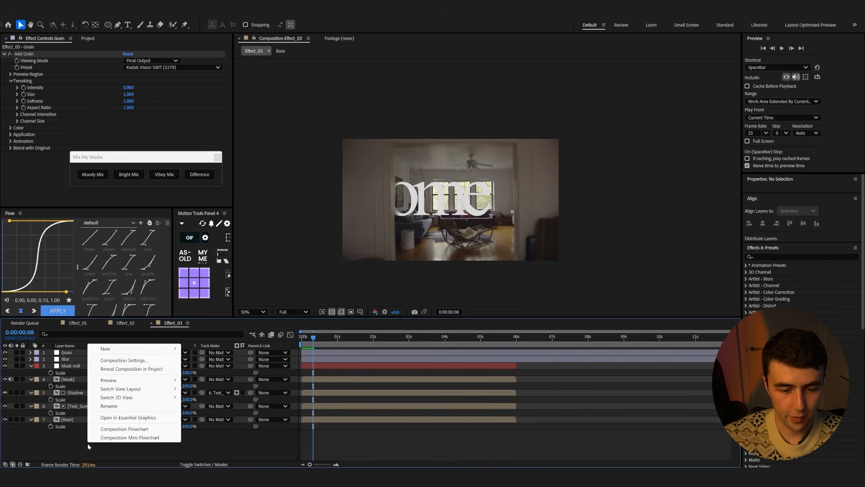
pyautogui.moveTo(135, 348)
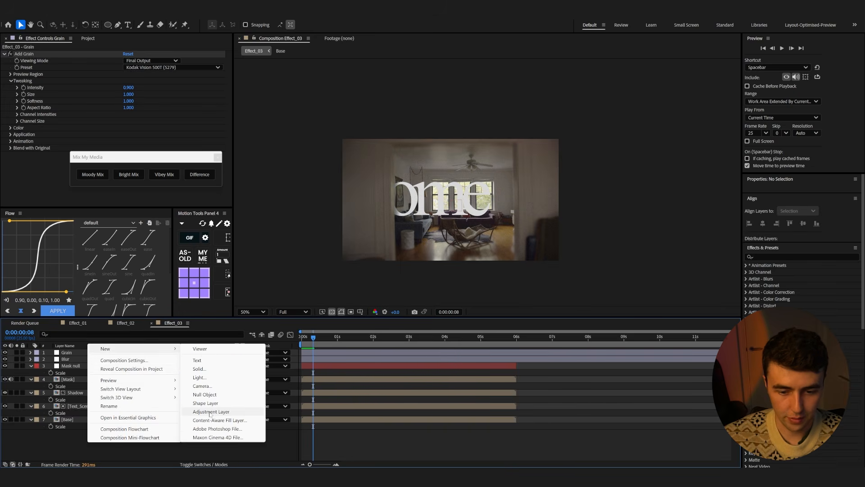
pyautogui.click(230, 411)
pyautogui.write('Co')
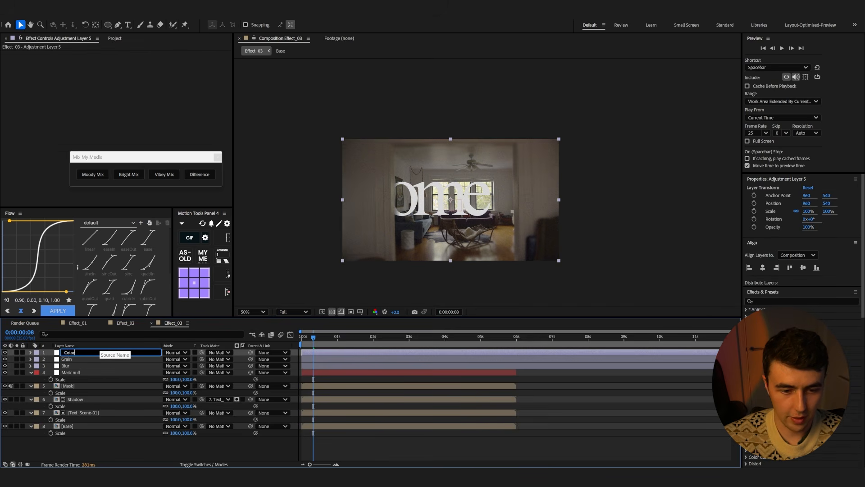
pyautogui.write('lor')
pyautogui.press('Return')
# Apply Lumetri Color to the Color layer with exposure 0.9, contrast 23 and shadows 2
pyautogui.hotkey('ctrl', 'space')
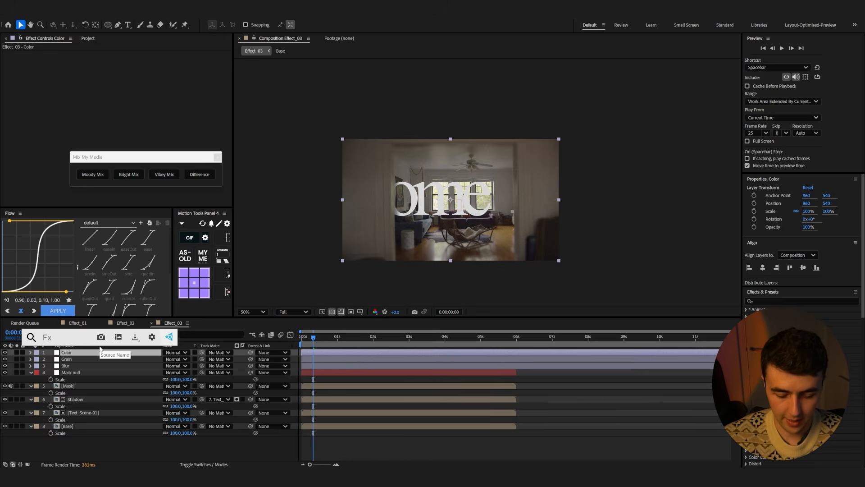
pyautogui.write('lumetri')
pyautogui.press('Return')
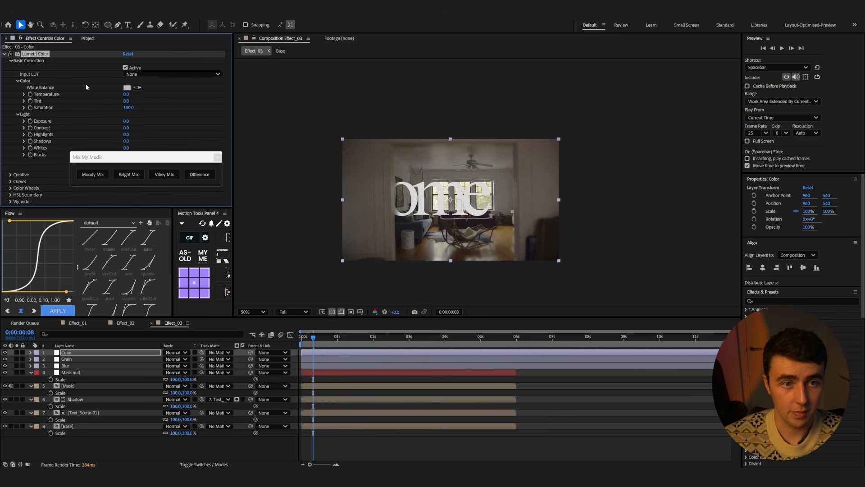
pyautogui.moveTo(155, 156); pyautogui.dragTo(156, 168)
pyautogui.click(218, 168)
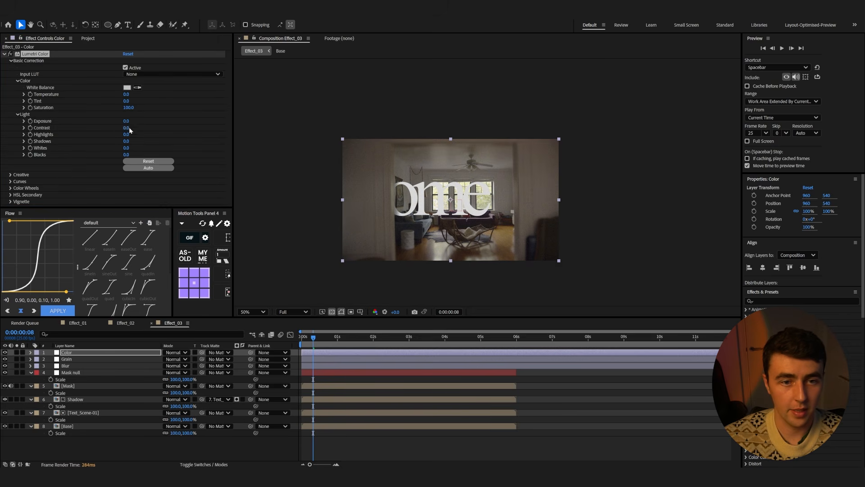
pyautogui.moveTo(126, 125); pyautogui.dragTo(130, 121)
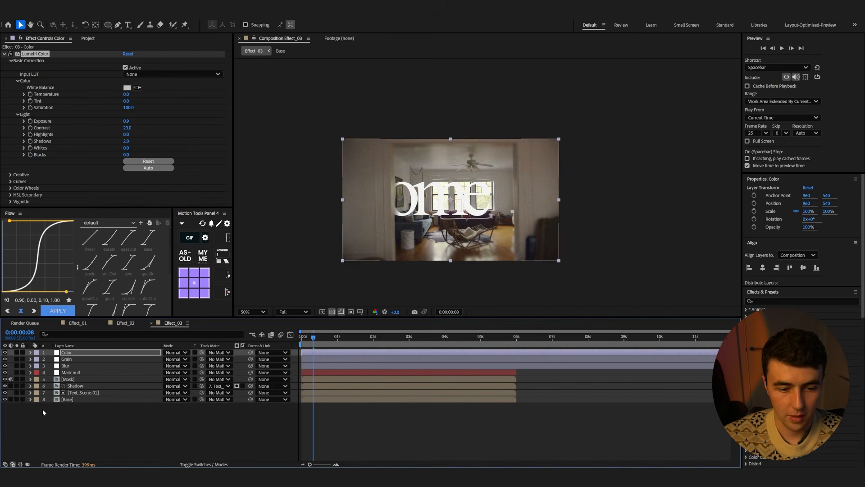
pyautogui.click(42, 409)
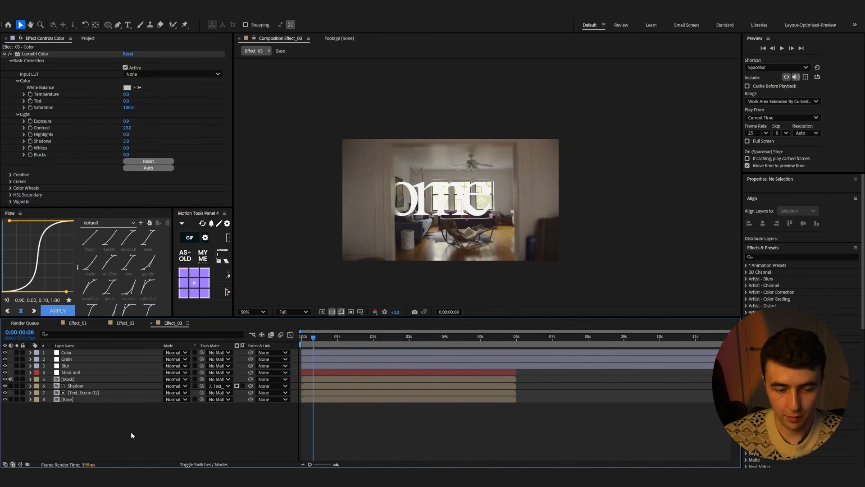
# Create a new adjustment layer named Flicker
pyautogui.rightClick(129, 418)
pyautogui.moveTo(153, 323)
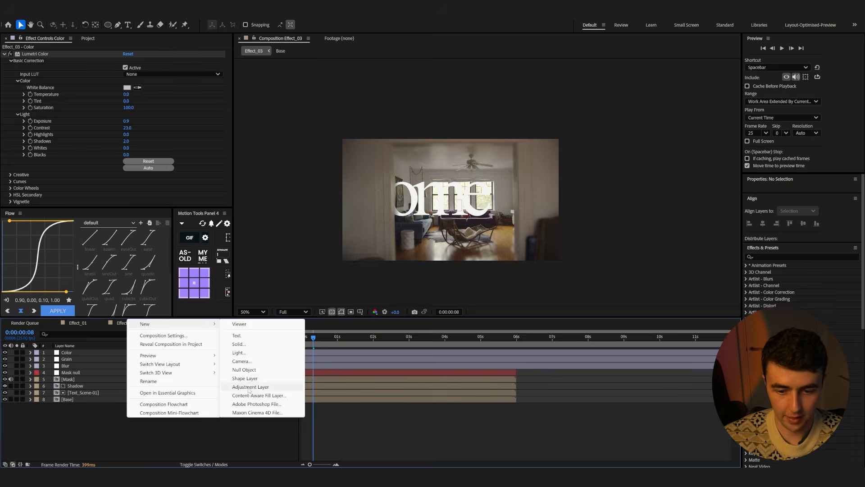
pyautogui.click(249, 387)
pyautogui.press('Return')
pyautogui.write('Flicker')
pyautogui.press('Return')
# Apply the Exposure effect to the Flicker layer and give its Exposure the expression wiggle(5,.8)
pyautogui.hotkey('ctrl', 'space')
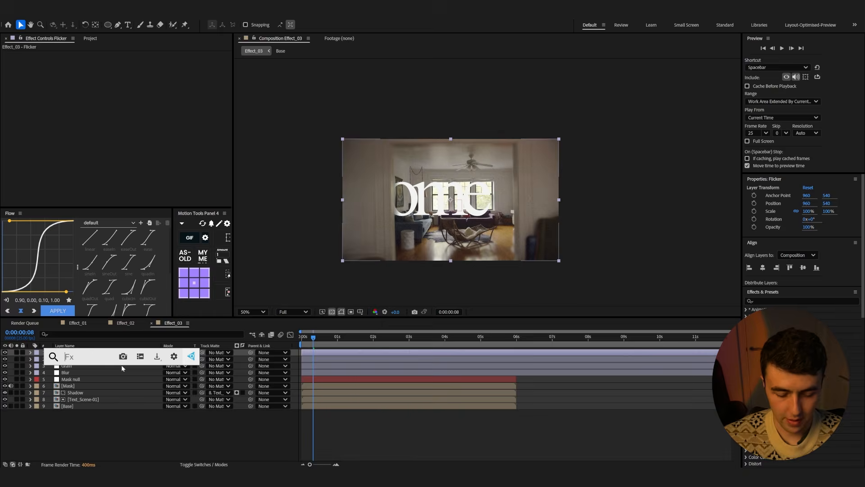
pyautogui.write('exp')
pyautogui.click(130, 391)
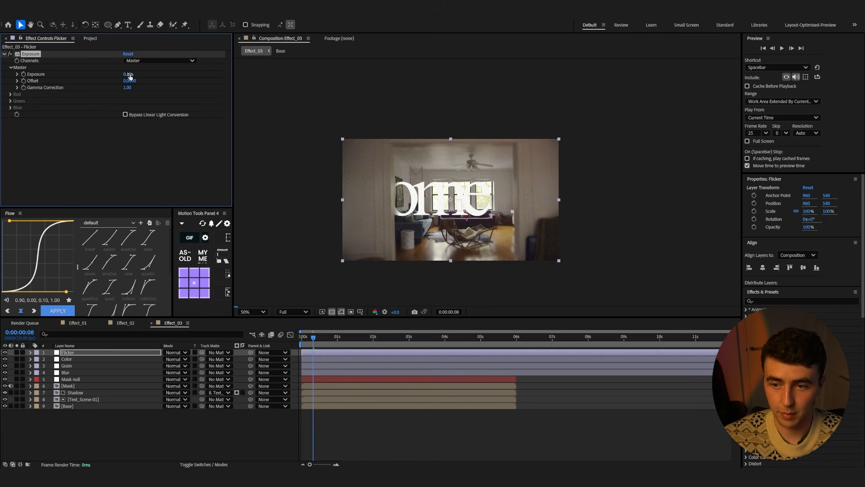
pyautogui.keyDown('alt'); pyautogui.click(23, 74); pyautogui.keyUp('alt')
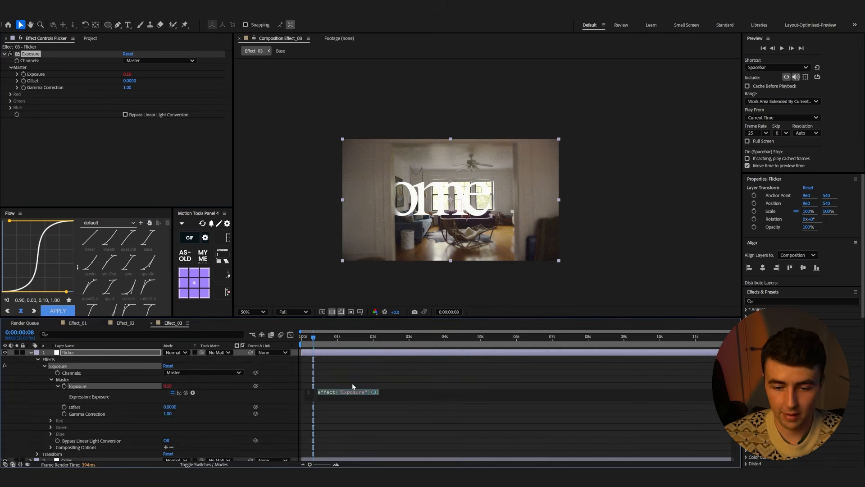
pyautogui.write('wiggle()')
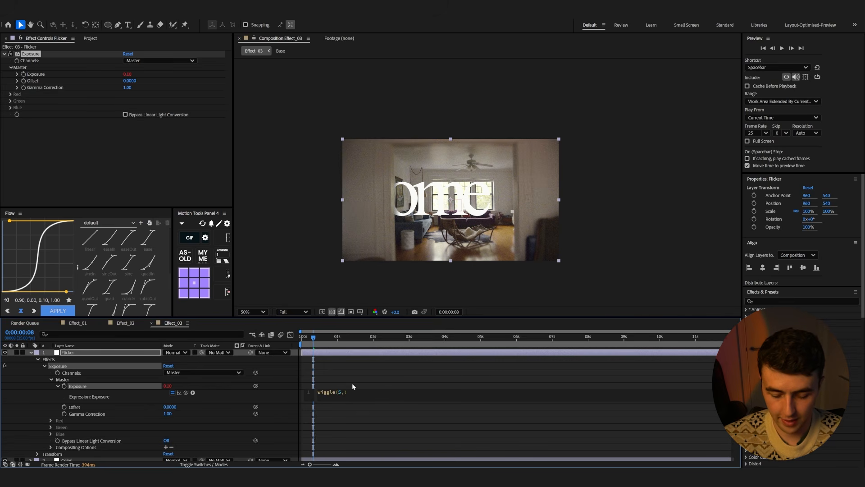
pyautogui.write('5,.8')
pyautogui.click(383, 443)
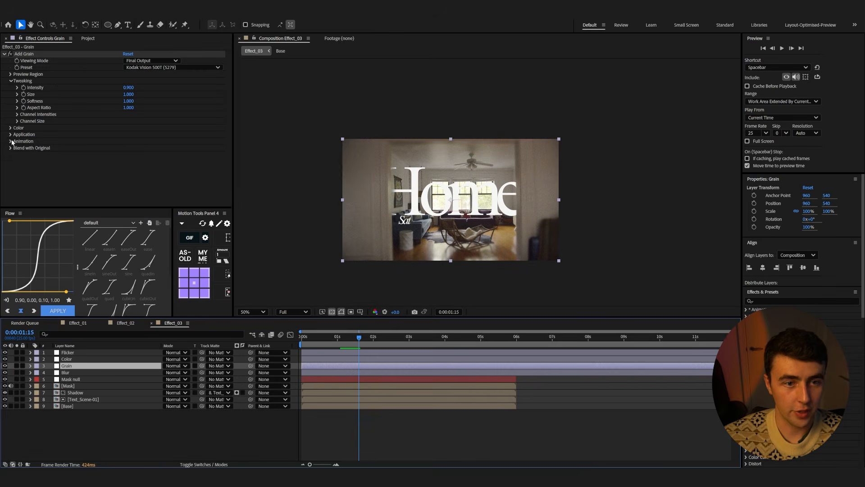
# Set the Add Grain animation speed on the Grain layer to 0.82
pyautogui.moveTo(129, 148); pyautogui.dragTo(121, 148)
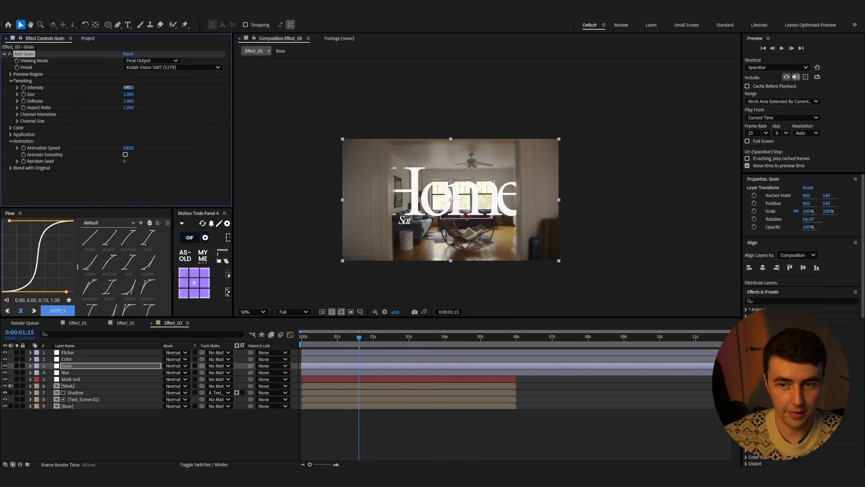
pyautogui.click(73, 407)
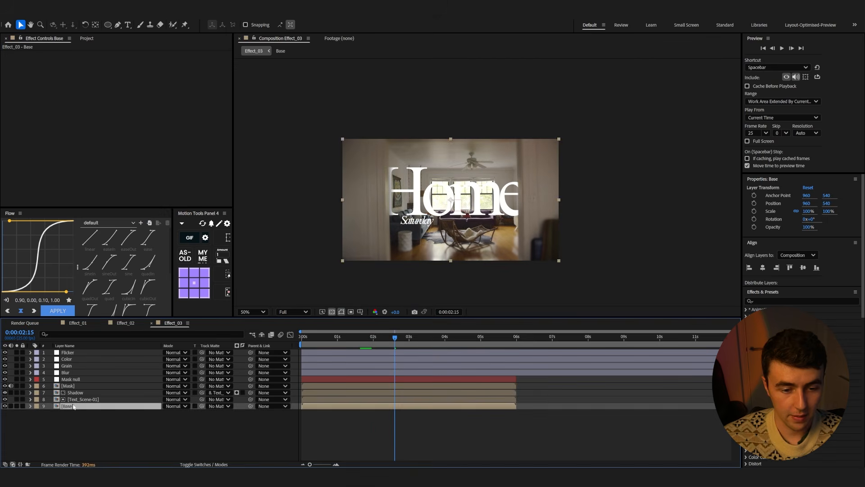
pyautogui.click(79, 419)
pyautogui.click(67, 351)
# Apply the Chromatic Aberration effect to the Color layer
pyautogui.click(66, 359)
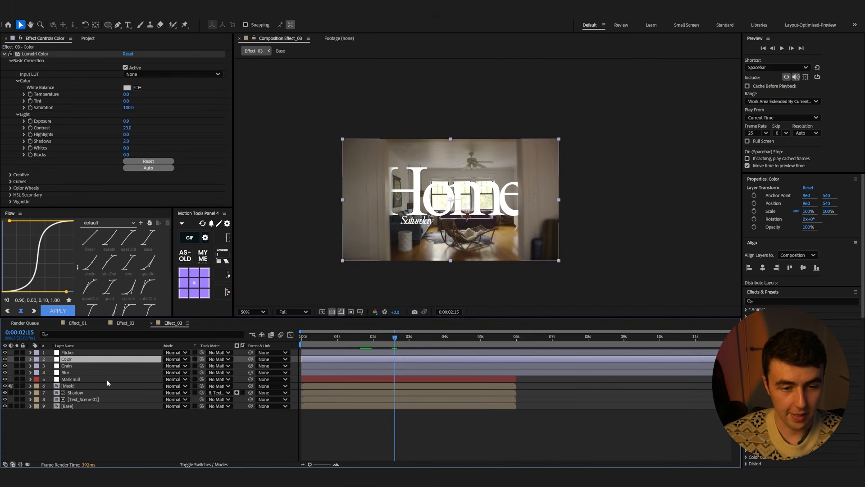
pyautogui.hotkey('ctrl', 'space')
pyautogui.write('chromatic')
pyautogui.press('Return')
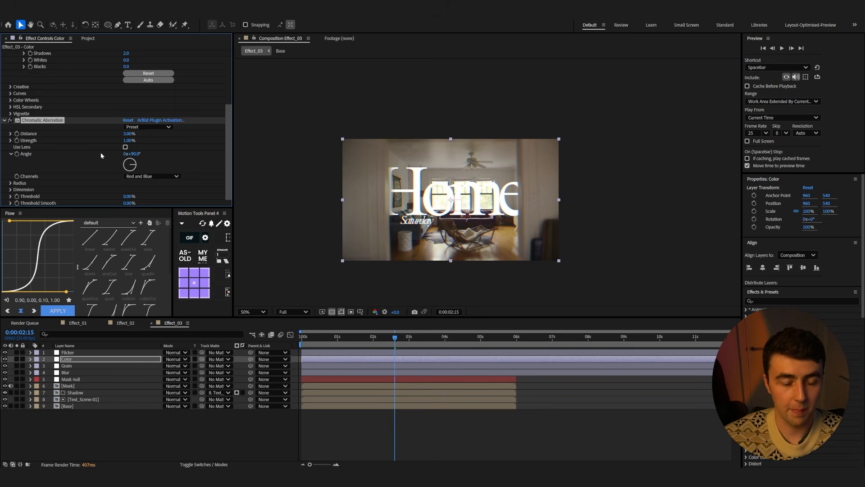
# Choose the Dream Mode preset for Chromatic Aberration, set its distance to 9.9% and preview
pyautogui.click(148, 127)
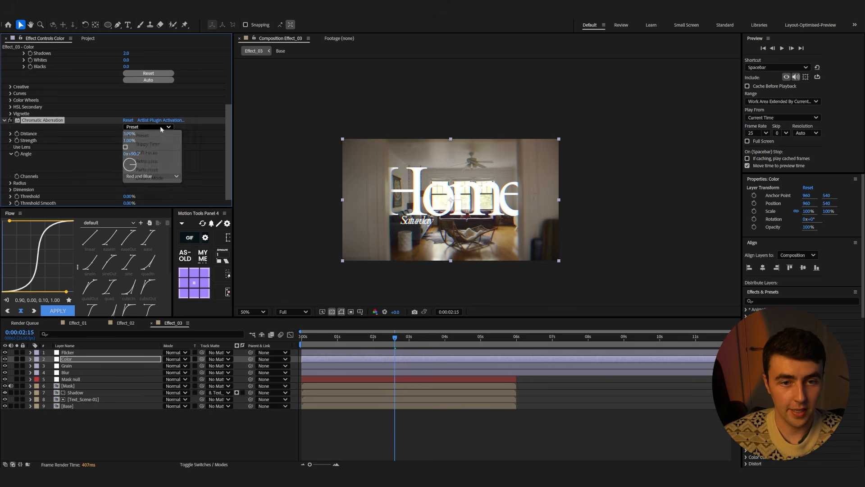
pyautogui.click(153, 179)
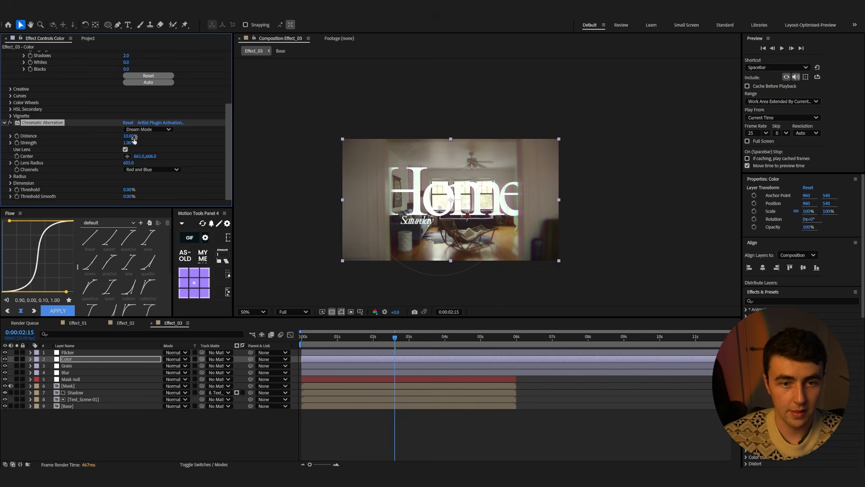
pyautogui.moveTo(126, 136); pyautogui.dragTo(129, 136)
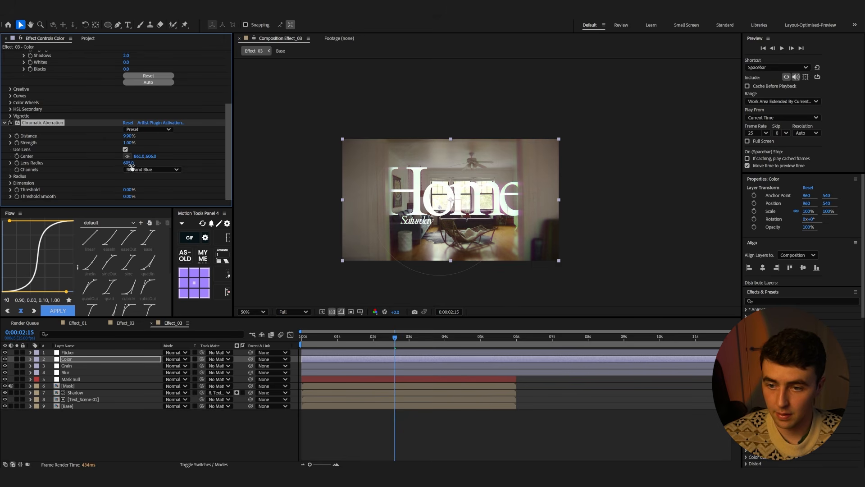
pyautogui.press('space')
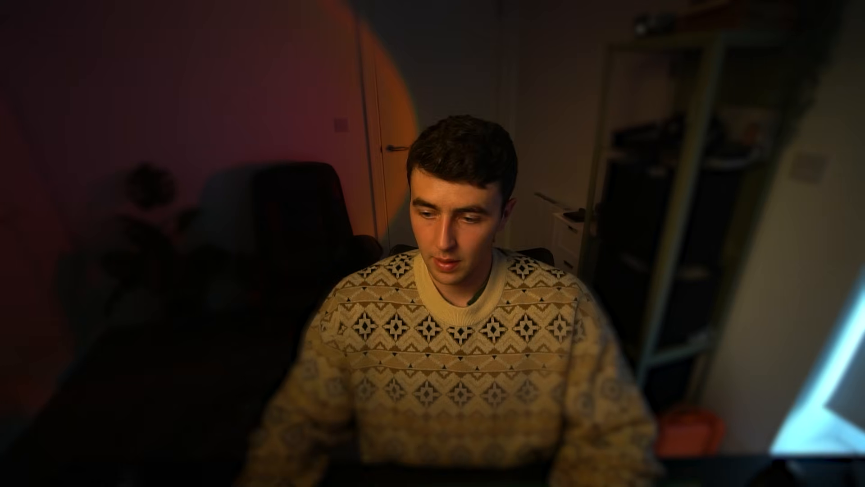